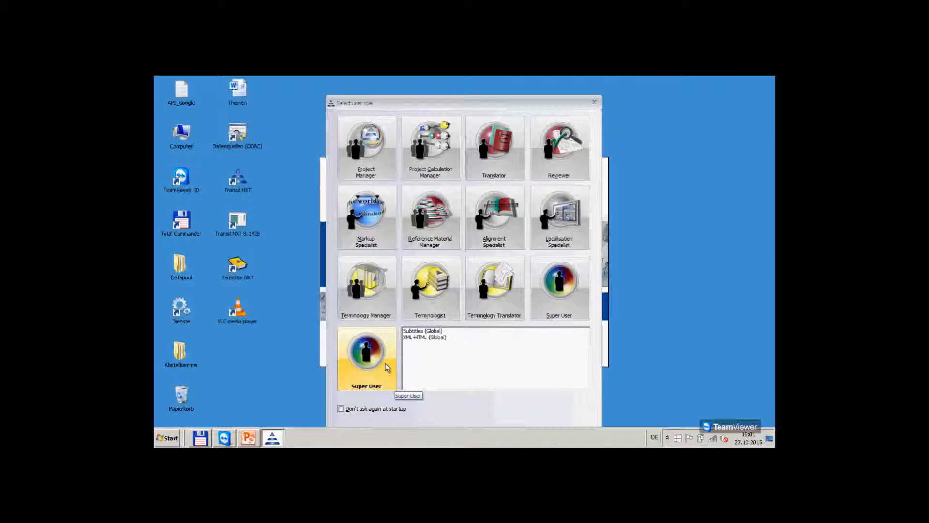
# Choose the Translator role and open the last opened project, Markup_Fruit_is_healthy-Helferlein-Ü+QS
pyautogui.click(483, 170)
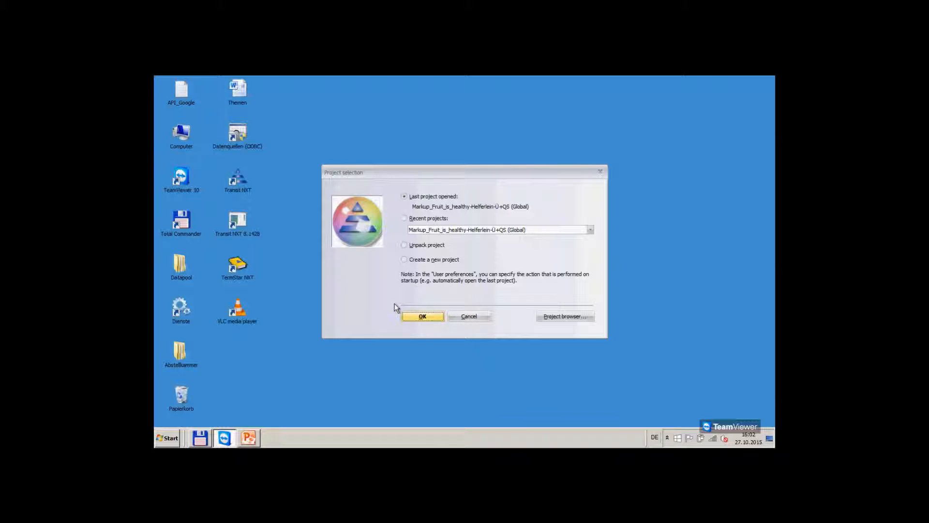
pyautogui.click(415, 316)
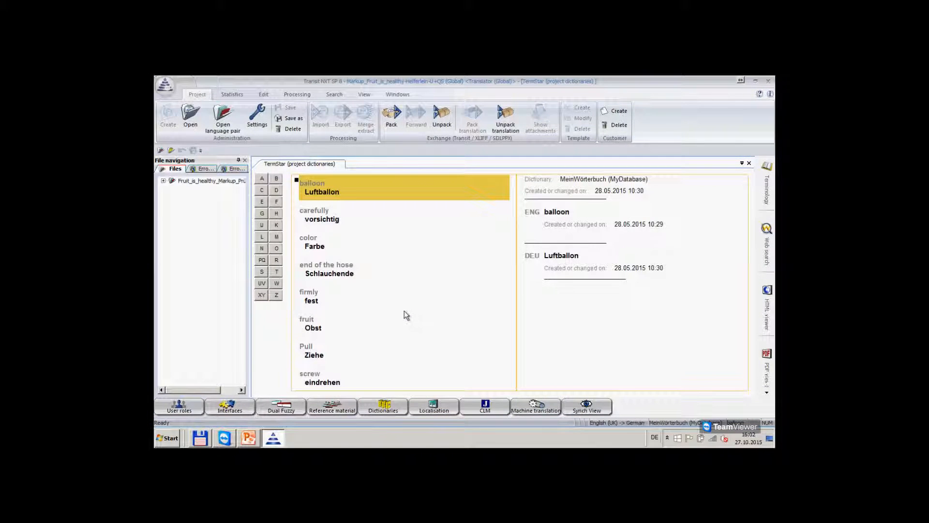
# Set the action on startup to Open last project in the user preferences and save the change
pyautogui.click(166, 90)
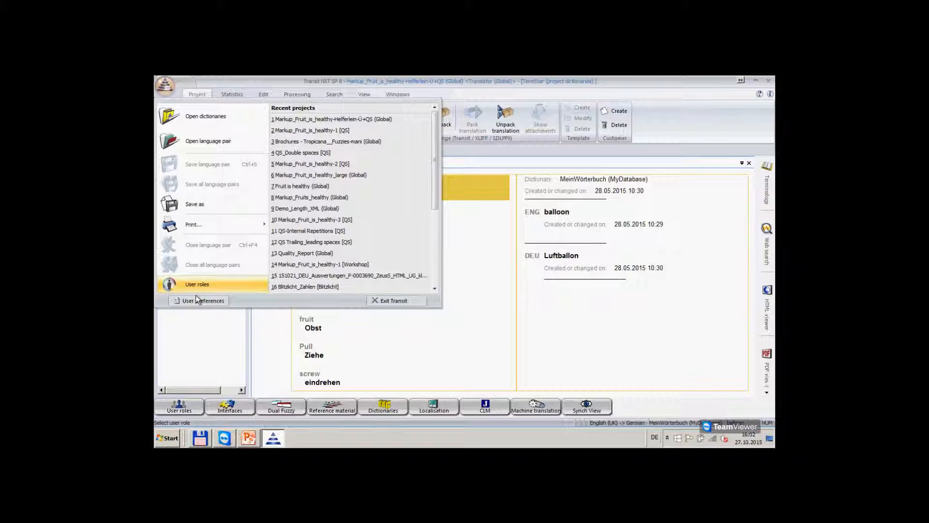
pyautogui.click(197, 302)
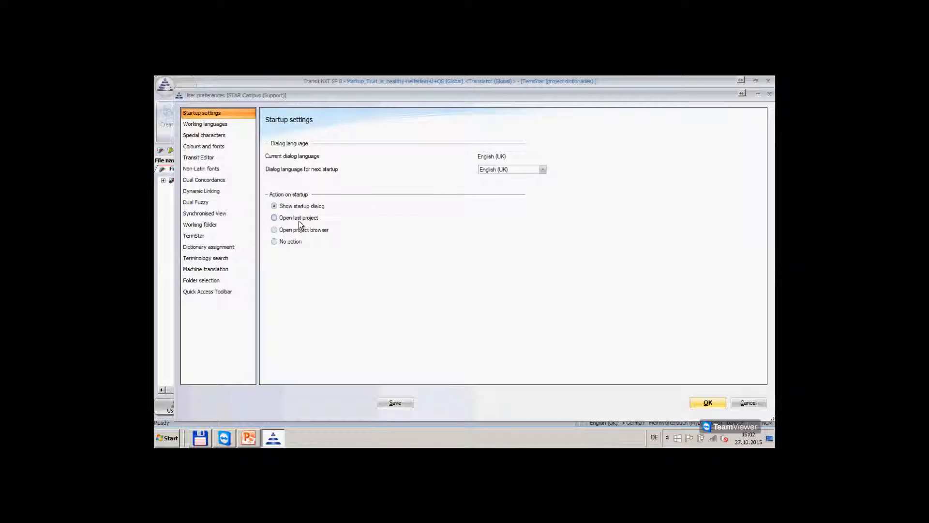
pyautogui.click(274, 218)
pyautogui.click(394, 403)
pyautogui.click(706, 402)
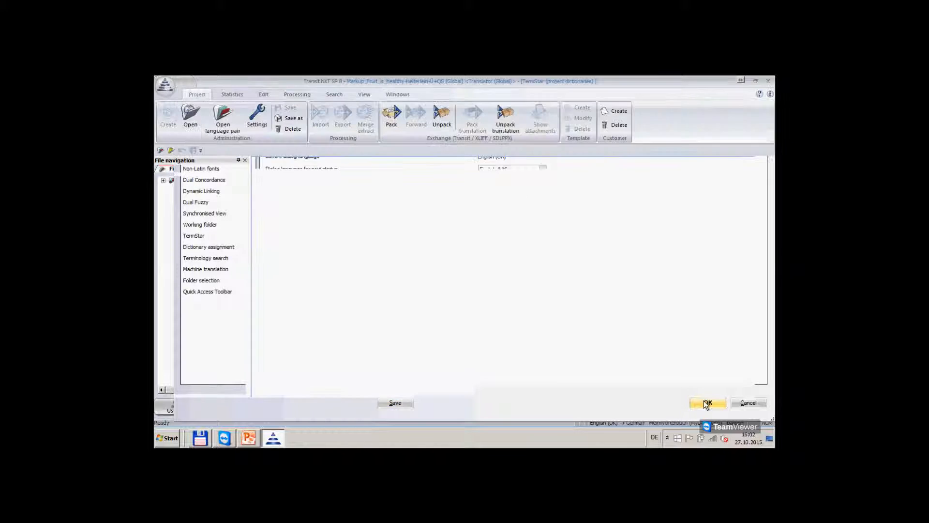
# Restart Transit NXT in the Translator role, choosing not to be asked for the role again at startup
pyautogui.click(770, 81)
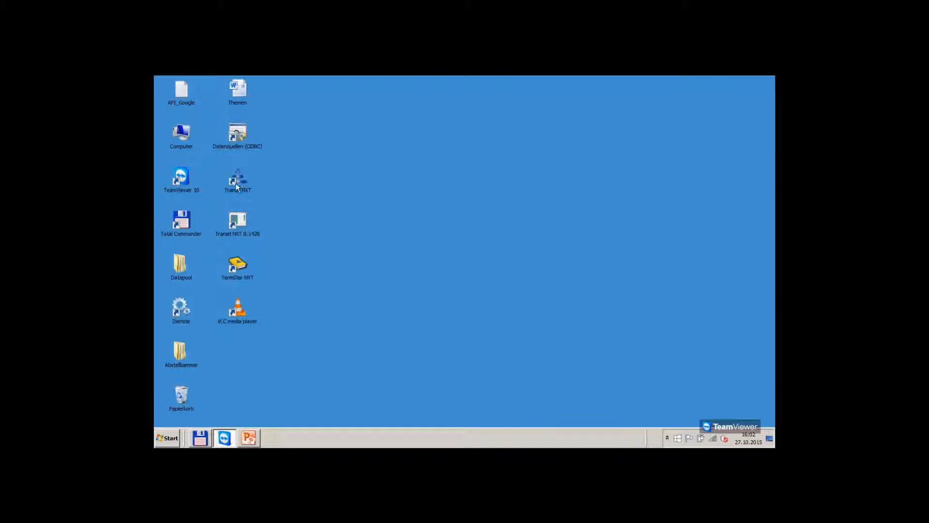
pyautogui.doubleClick(237, 185)
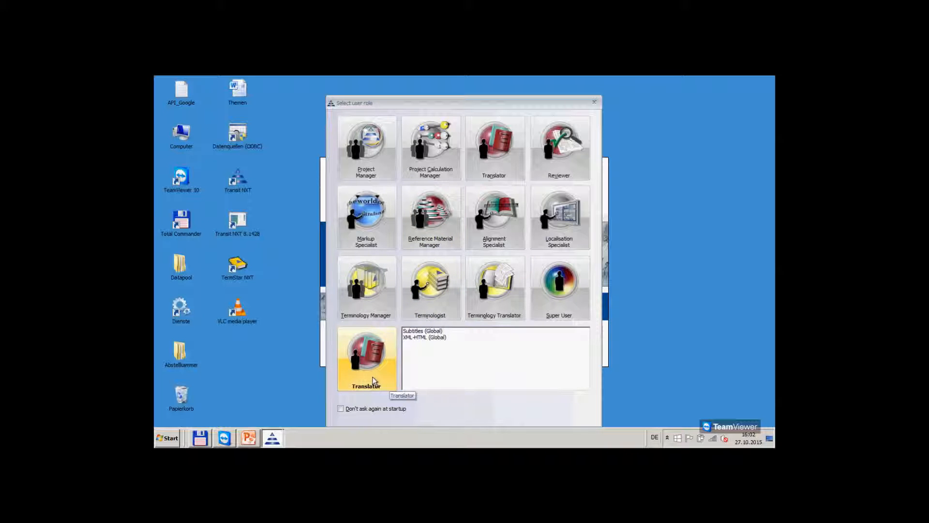
pyautogui.click(342, 409)
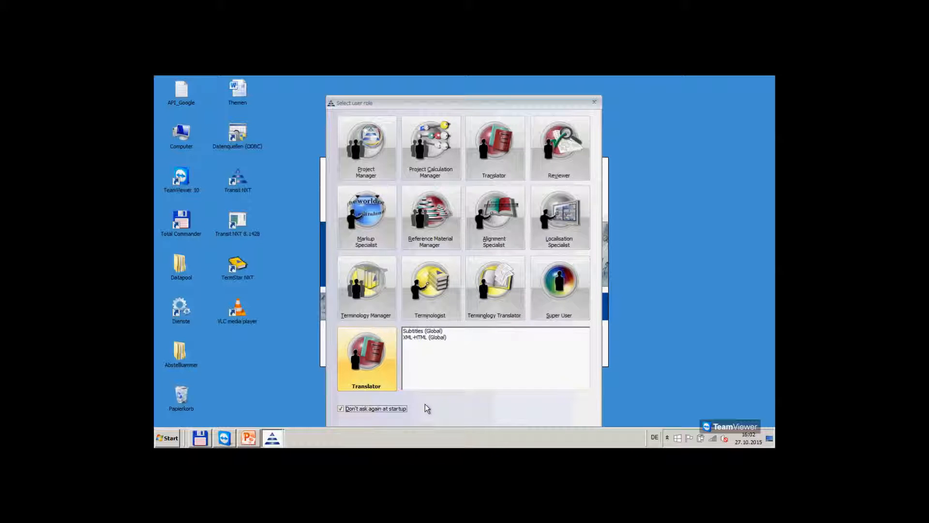
pyautogui.click(370, 371)
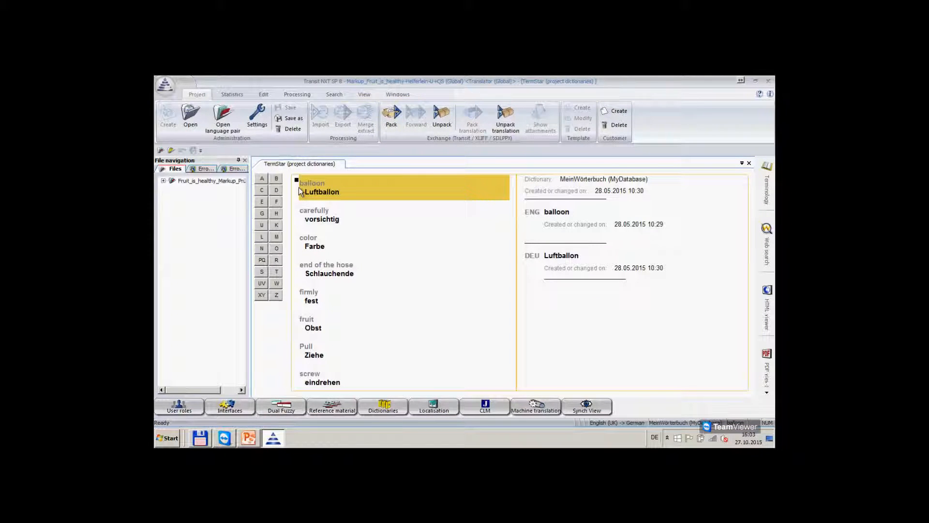
# Set the action on startup to Open project browser in the user preferences, save it and restart Transit NXT
pyautogui.click(165, 86)
pyautogui.click(200, 303)
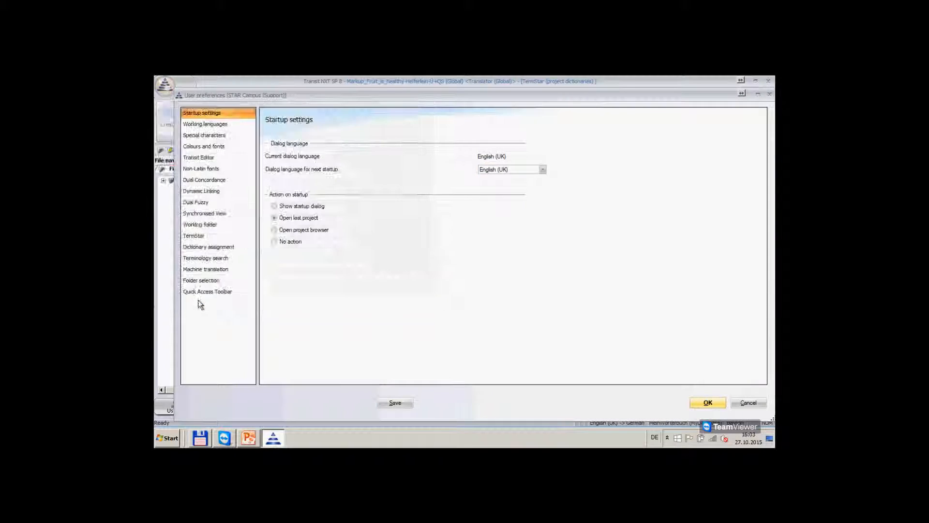
pyautogui.click(275, 231)
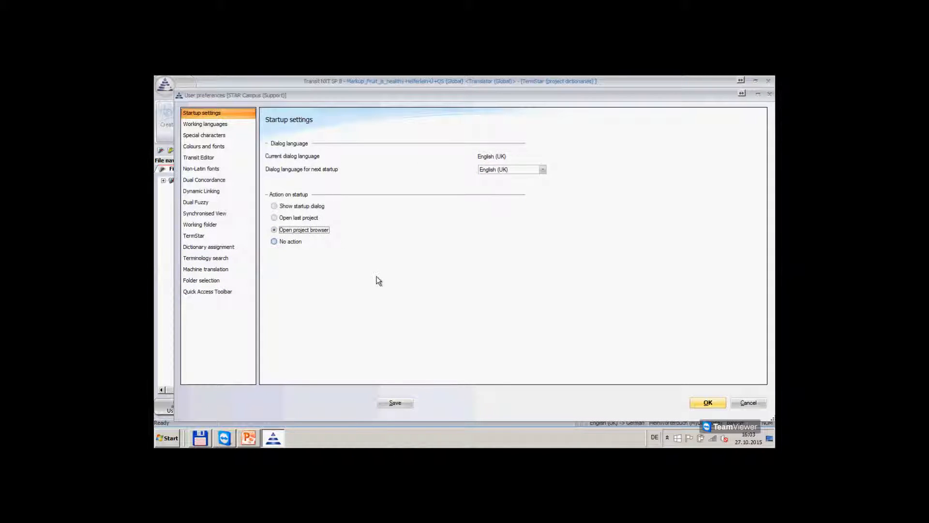
pyautogui.click(396, 403)
pyautogui.click(707, 401)
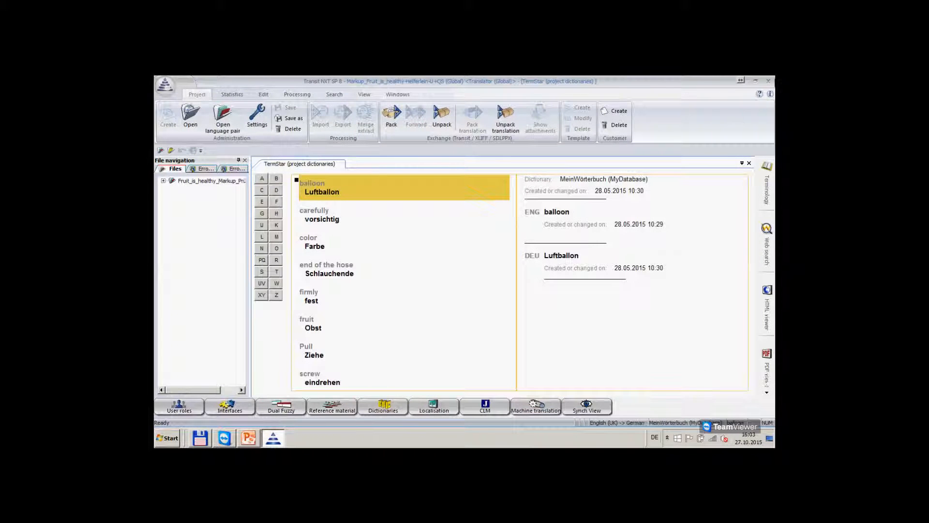
pyautogui.click(768, 81)
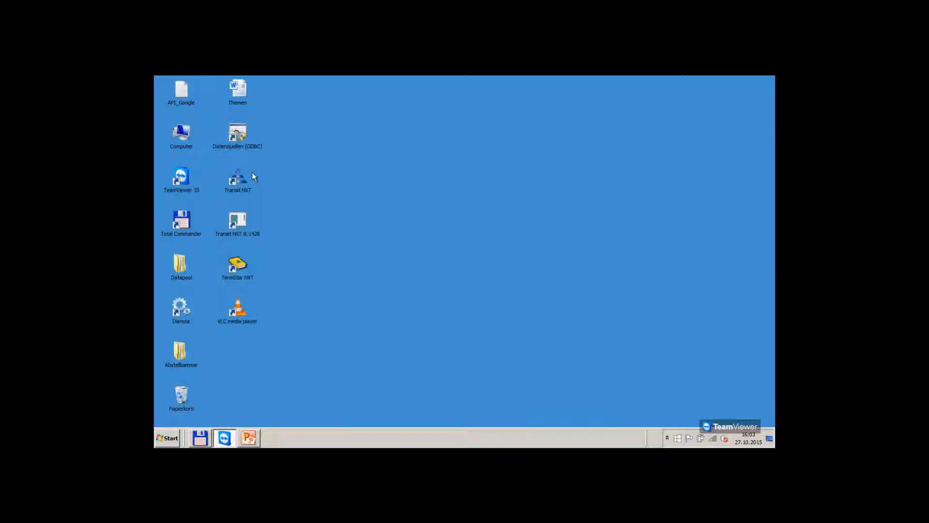
pyautogui.doubleClick(238, 179)
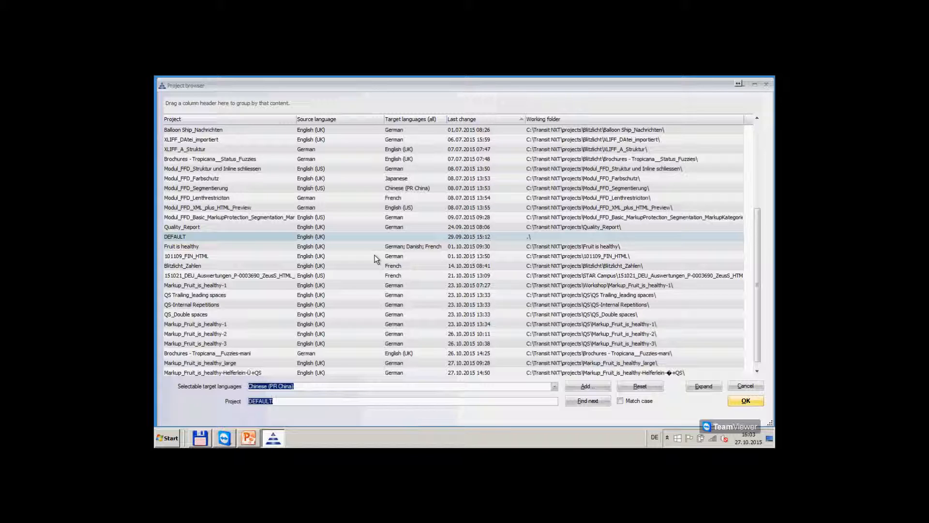
# Add a Customer column to the project list, sort the projects by last change with the newest first, and narrow the Working folder column
pyautogui.click(249, 374)
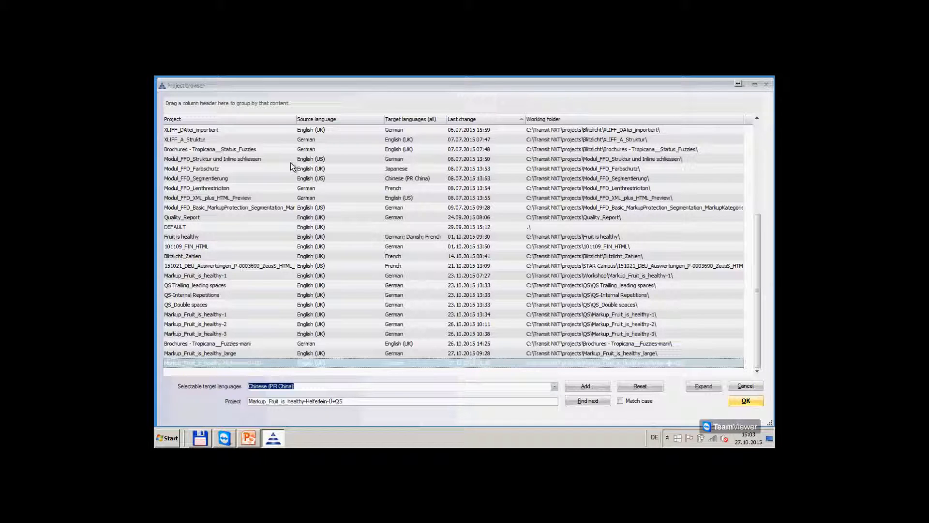
pyautogui.rightClick(576, 120)
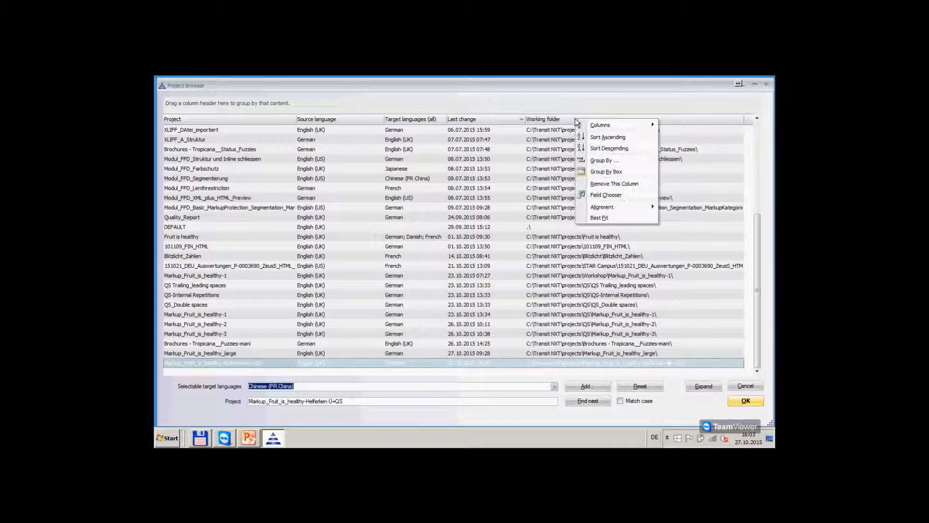
pyautogui.moveTo(601, 127)
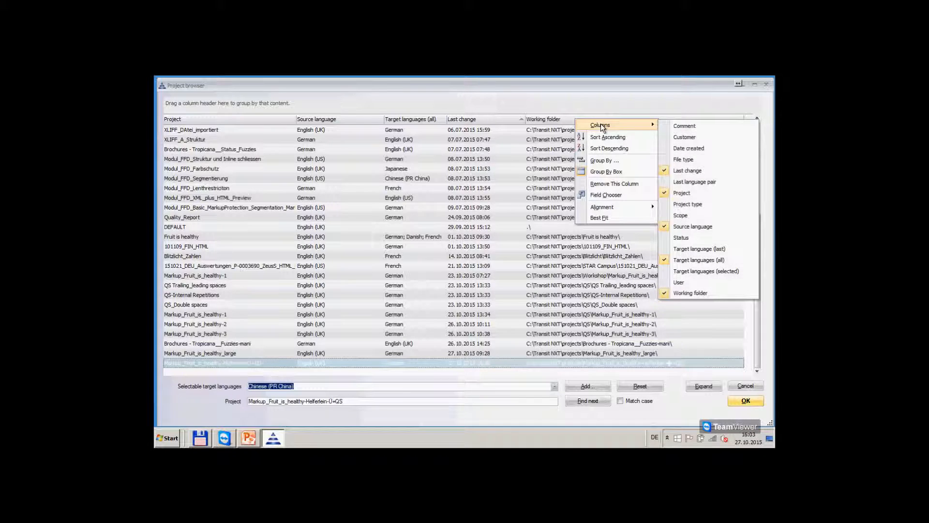
pyautogui.click(675, 139)
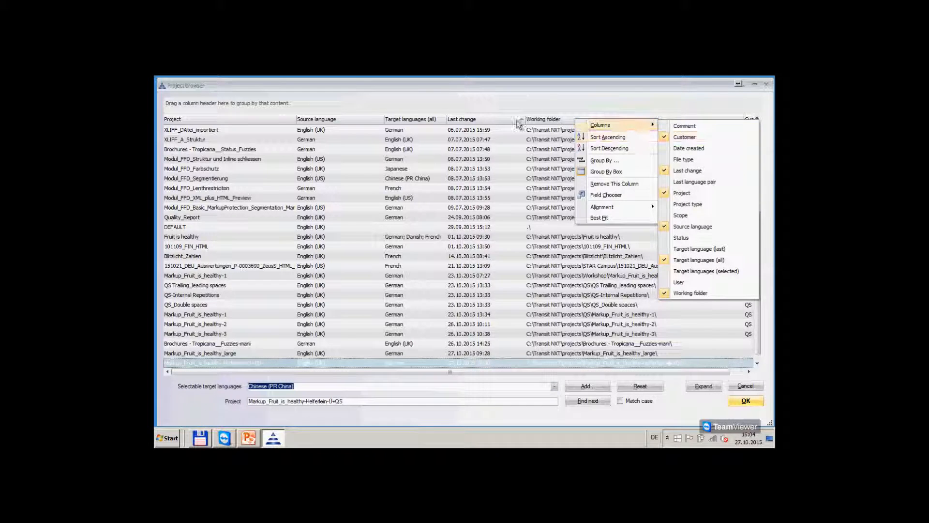
pyautogui.click(502, 122)
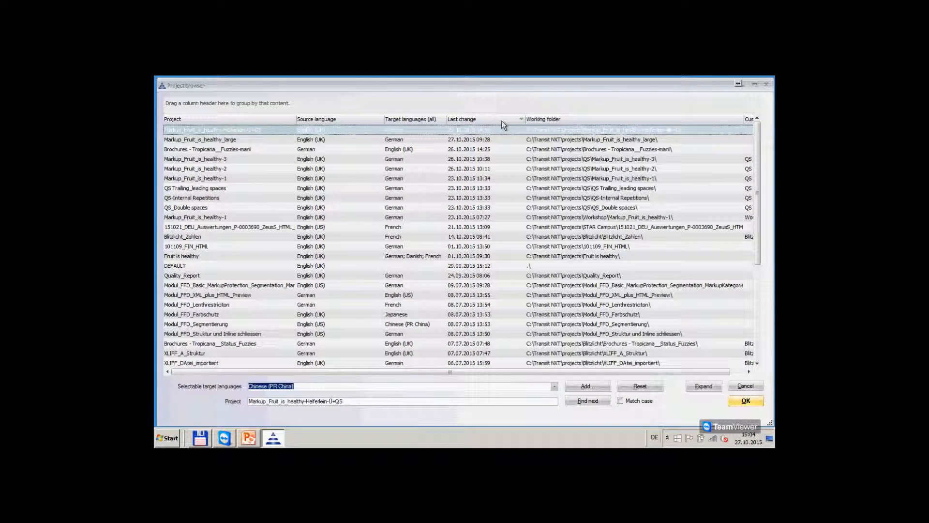
pyautogui.moveTo(744, 117); pyautogui.dragTo(706, 120)
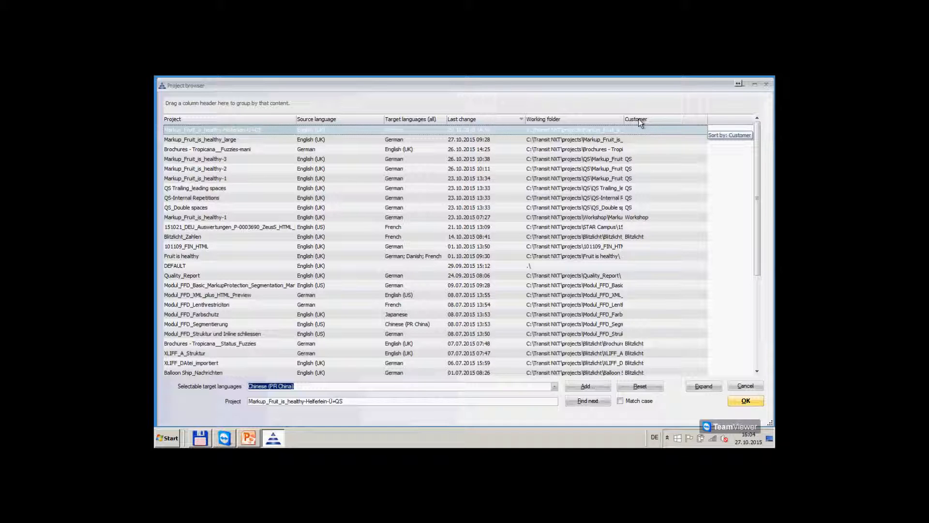
# Group the project list by customer, collapse all groups and expand only the QS customer's projects
pyautogui.moveTo(639, 119); pyautogui.dragTo(202, 111)
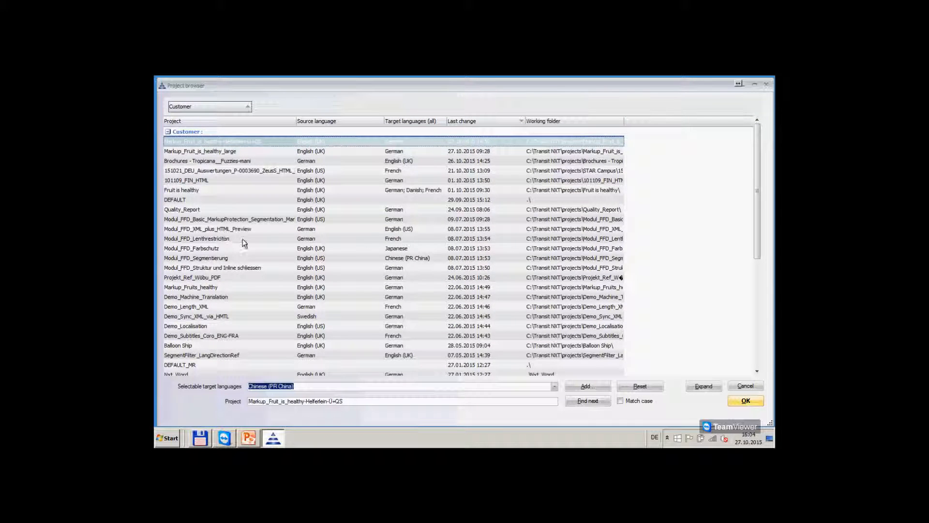
pyautogui.click(701, 386)
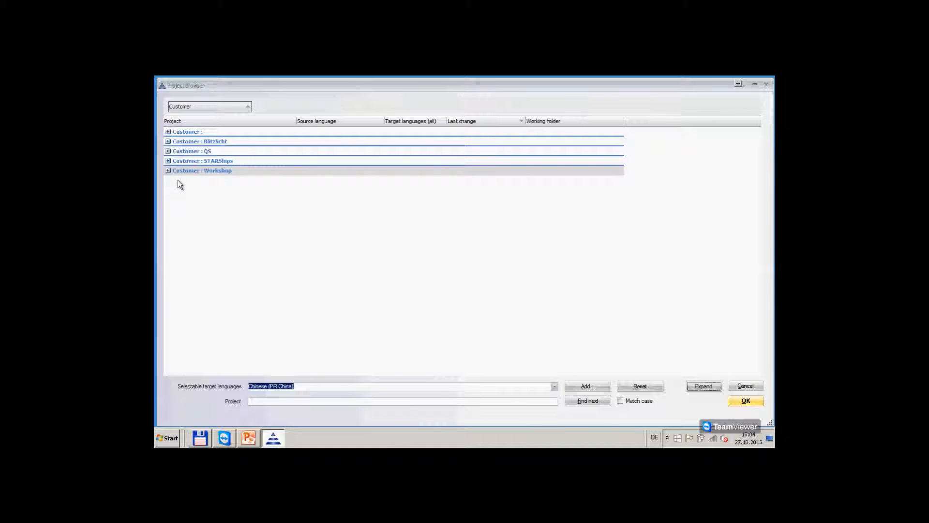
pyautogui.click(168, 152)
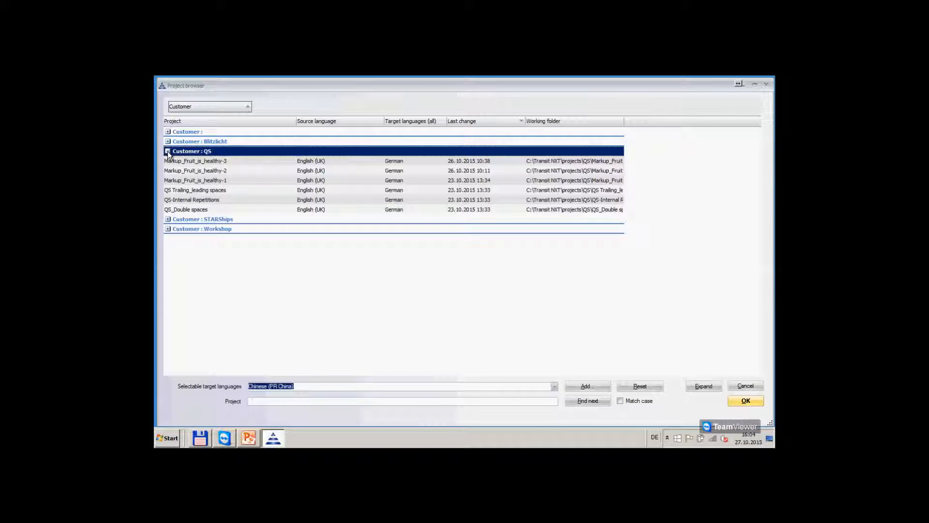
# Open the project Markup_Fruit_is_healthy-Helferlein-Ü+QS from the group without a customer name
pyautogui.click(168, 132)
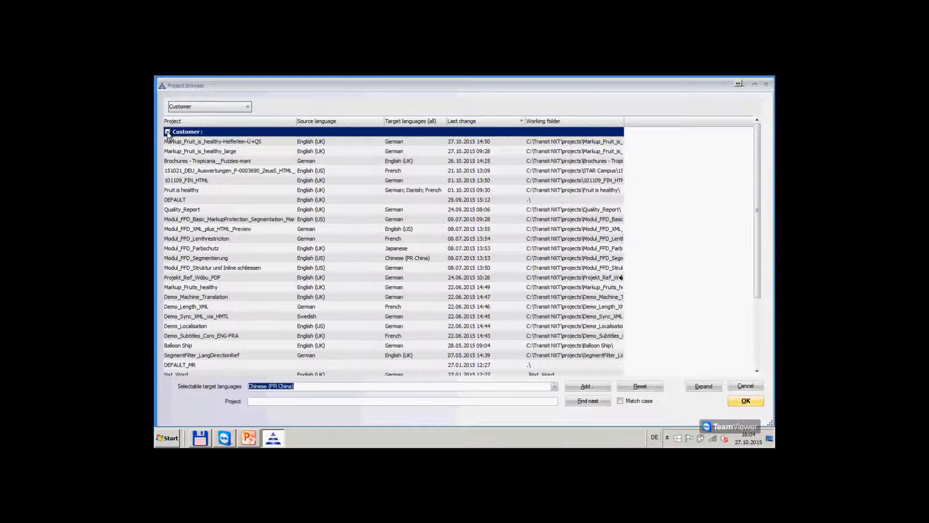
pyautogui.doubleClick(199, 142)
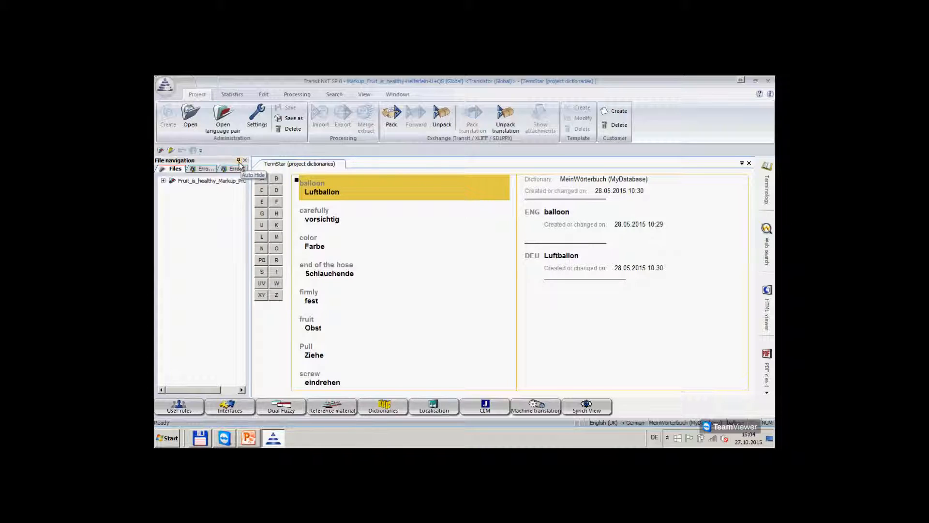
# Set the file navigation to hide automatically and open the project's language pair for translation
pyautogui.click(239, 162)
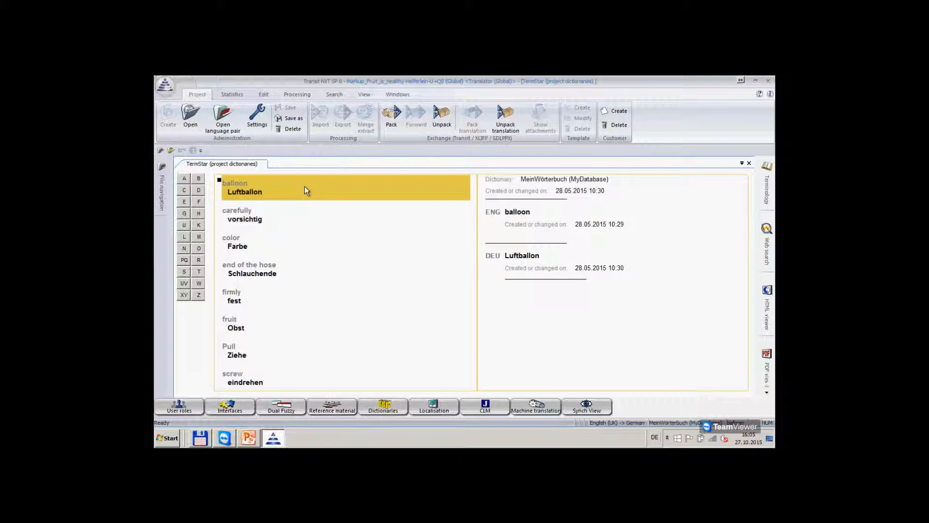
pyautogui.click(225, 125)
pyautogui.click(525, 203)
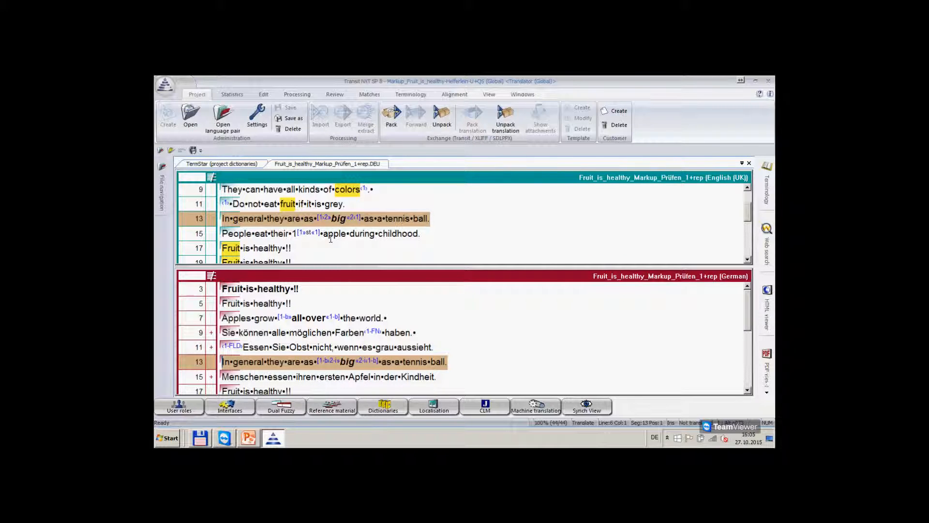
# Arrange the English and German text side by side and place the cursor after "Fruit" in German segment 3
pyautogui.click(489, 95)
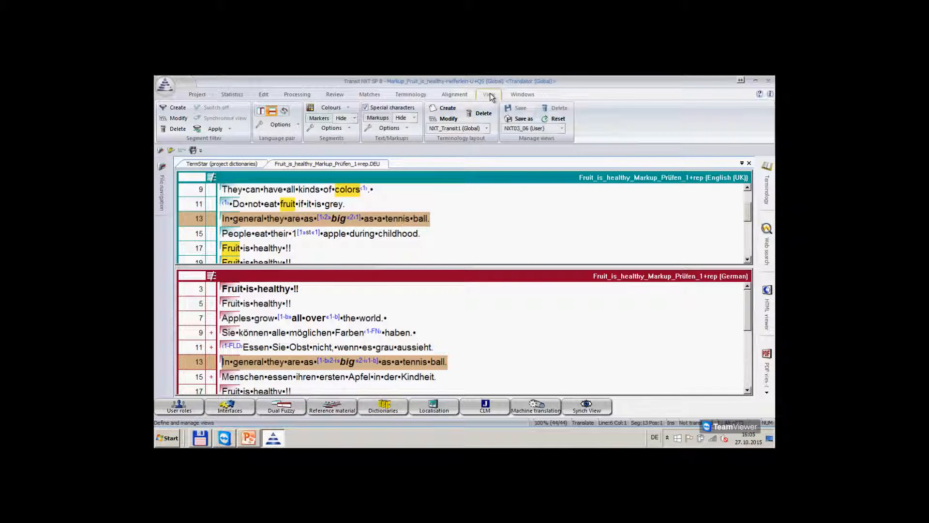
pyautogui.click(261, 110)
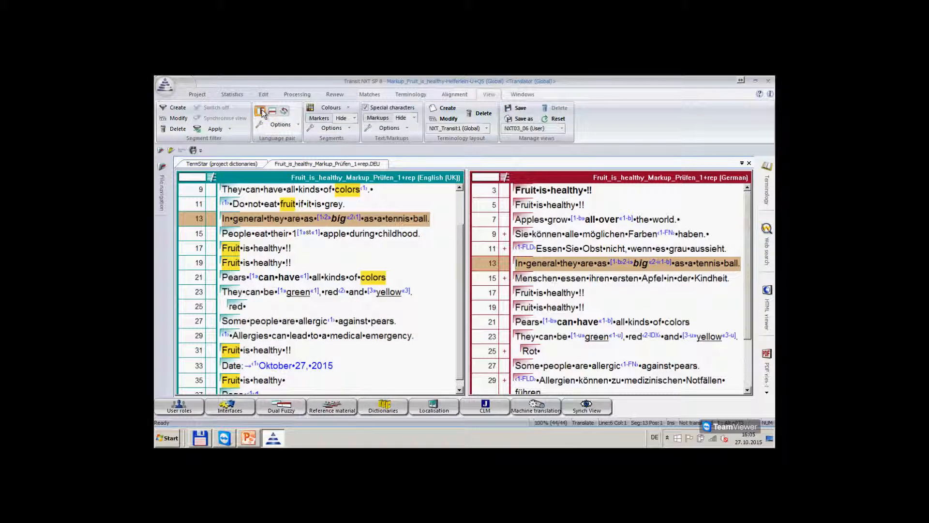
pyautogui.click(535, 190)
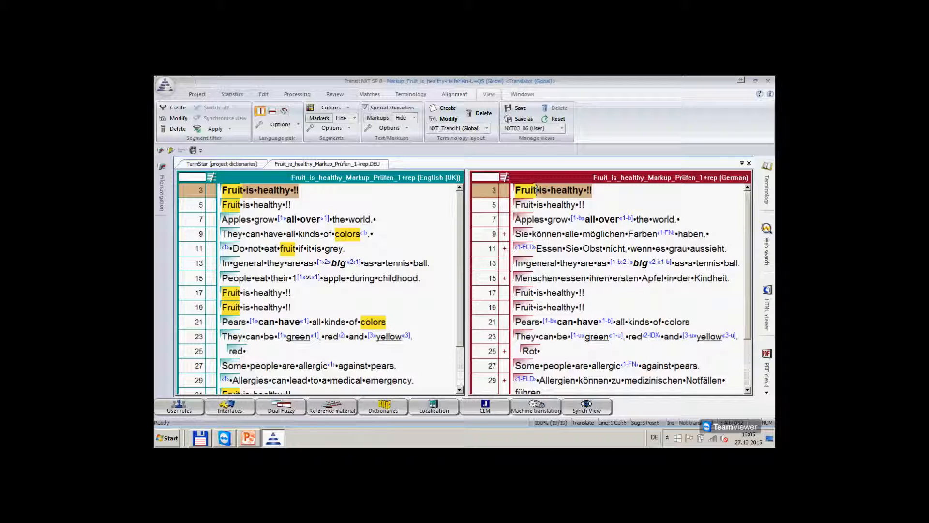
# Colour the info column according to the current status of the segments and look through the German text
pyautogui.click(350, 107)
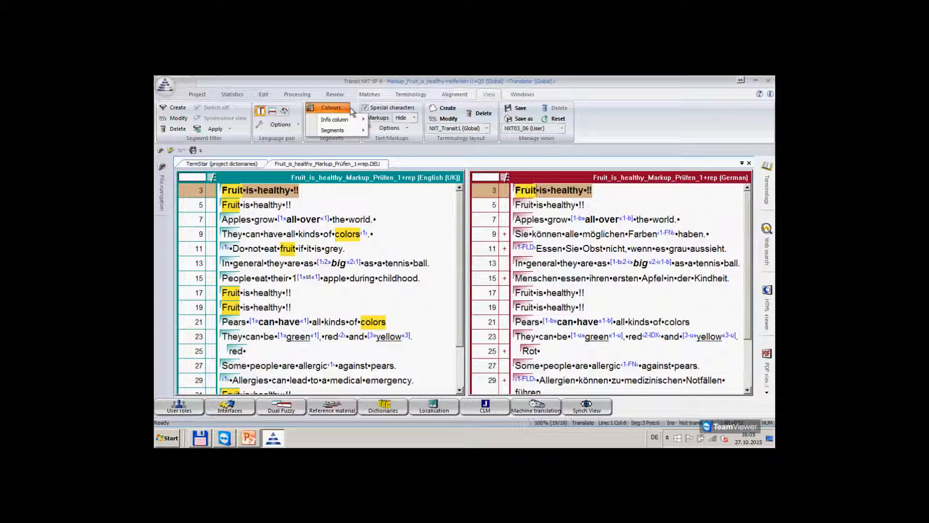
pyautogui.moveTo(350, 120)
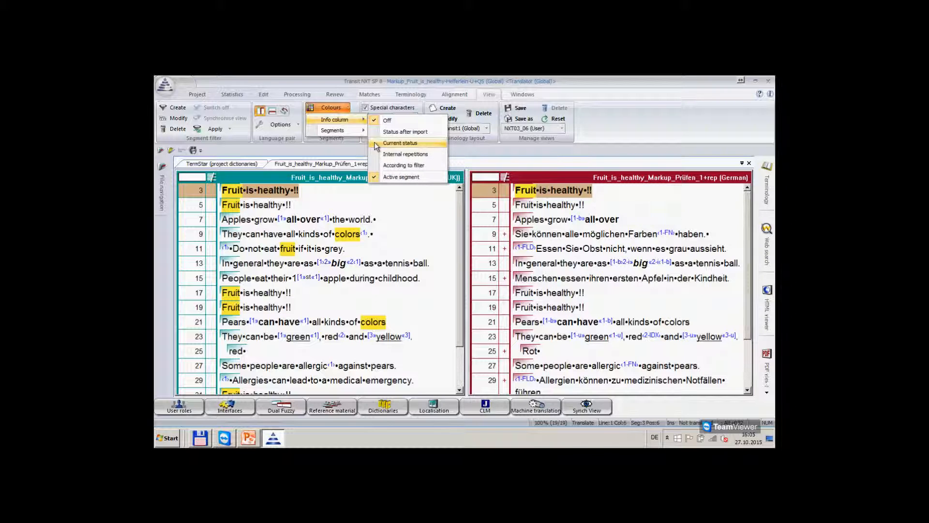
pyautogui.click(375, 143)
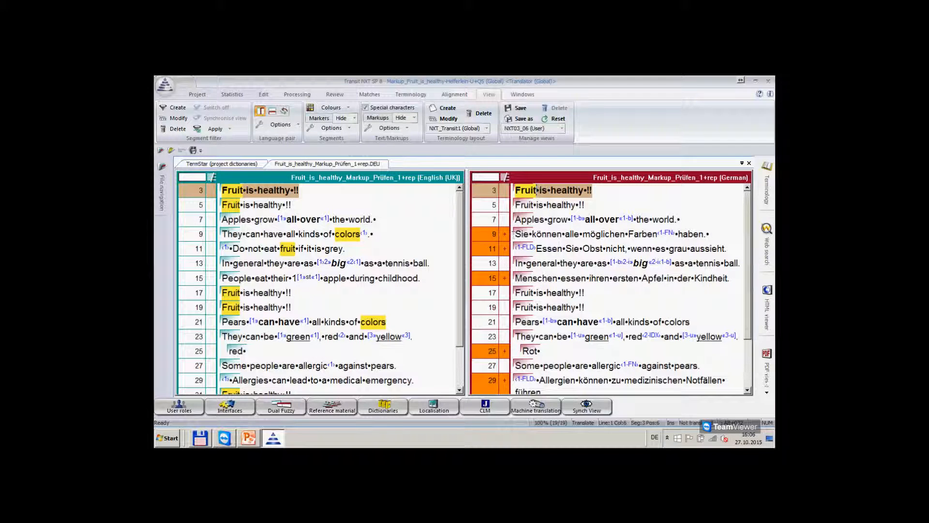
pyautogui.scroll(-2, 504, 279)
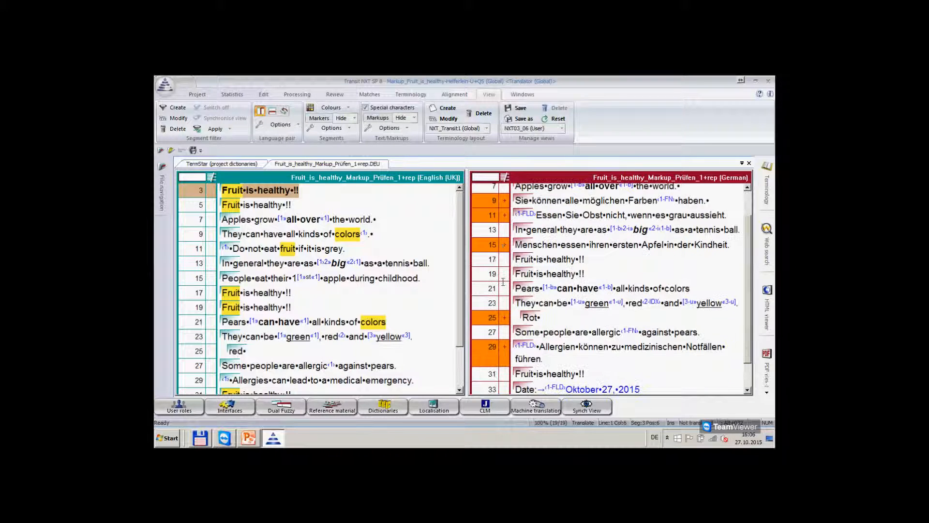
pyautogui.scroll(2, 503, 279)
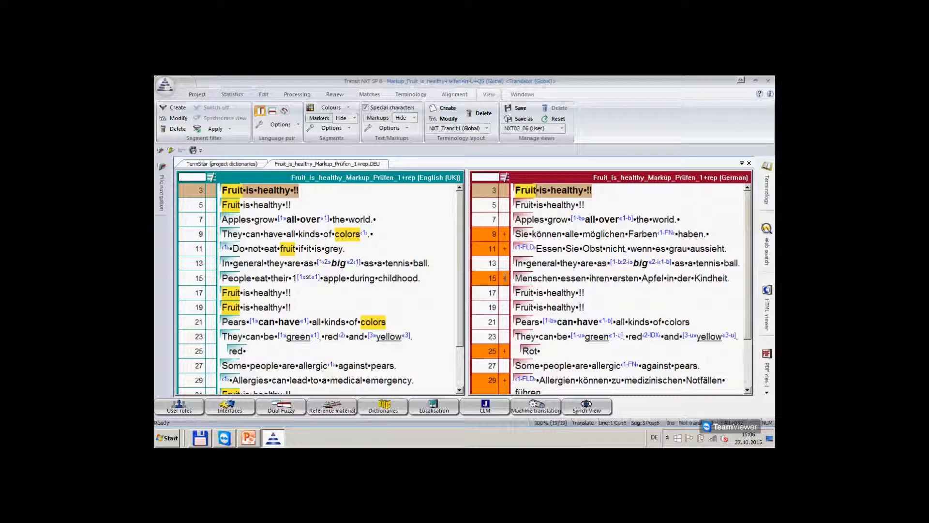
# Review the element colours listed under Colours and fonts in the user preferences
pyautogui.click(524, 264)
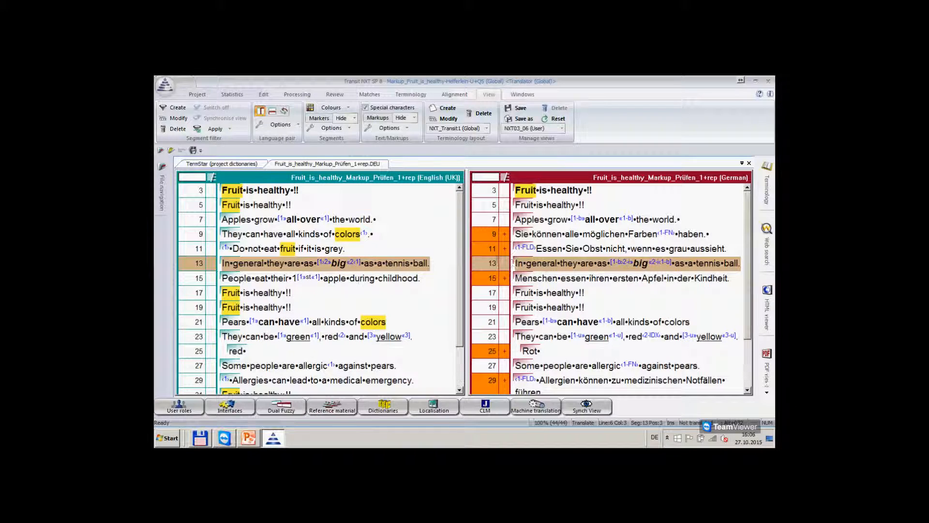
pyautogui.click(165, 85)
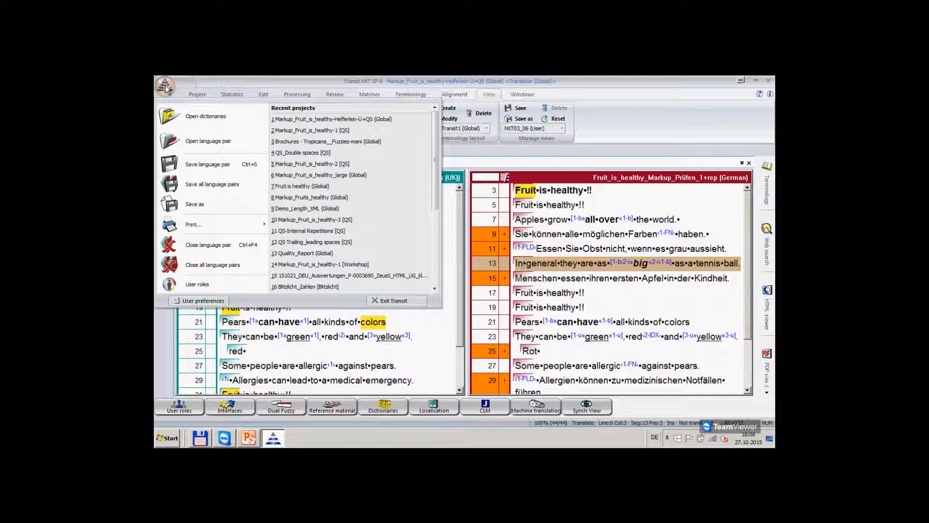
pyautogui.click(205, 300)
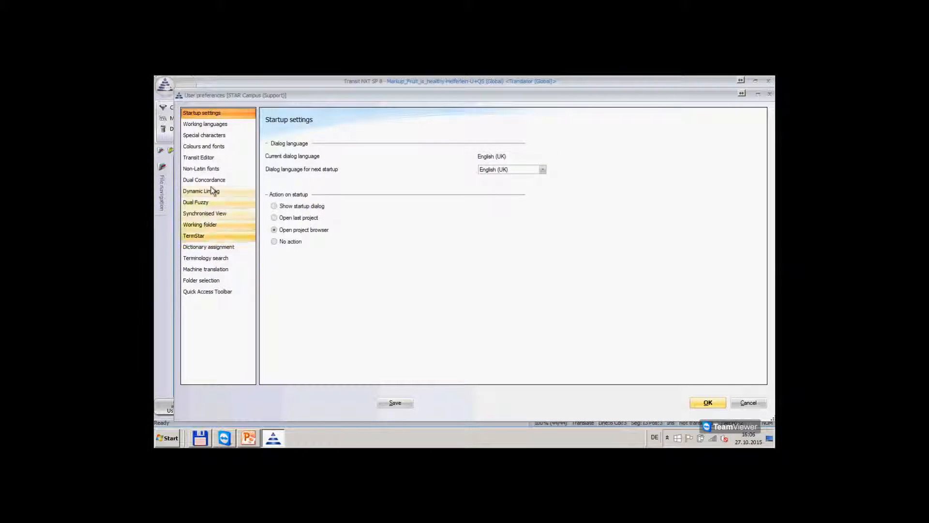
pyautogui.click(214, 146)
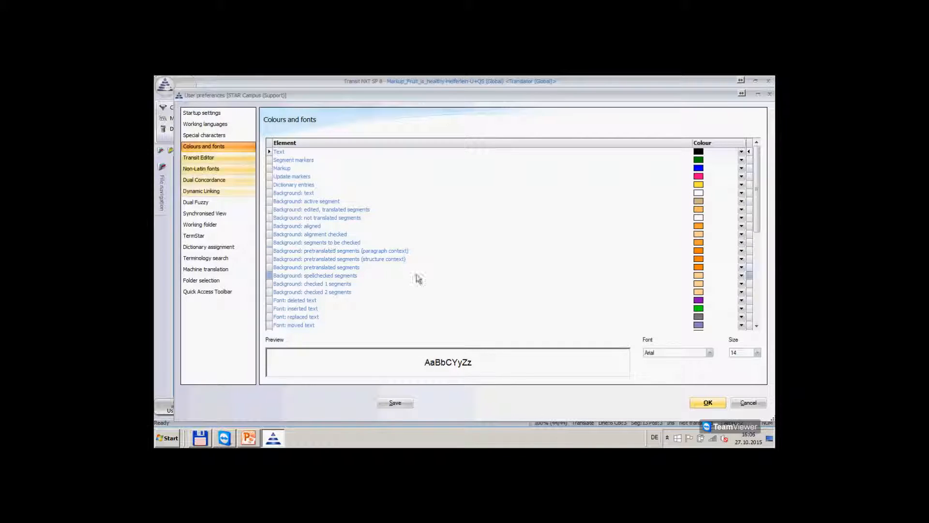
pyautogui.moveTo(759, 194); pyautogui.dragTo(761, 213)
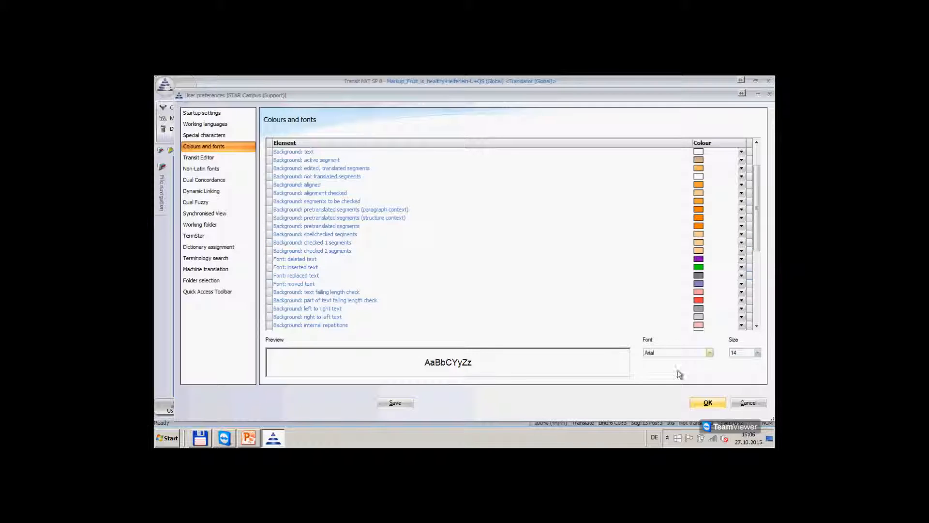
pyautogui.click(705, 403)
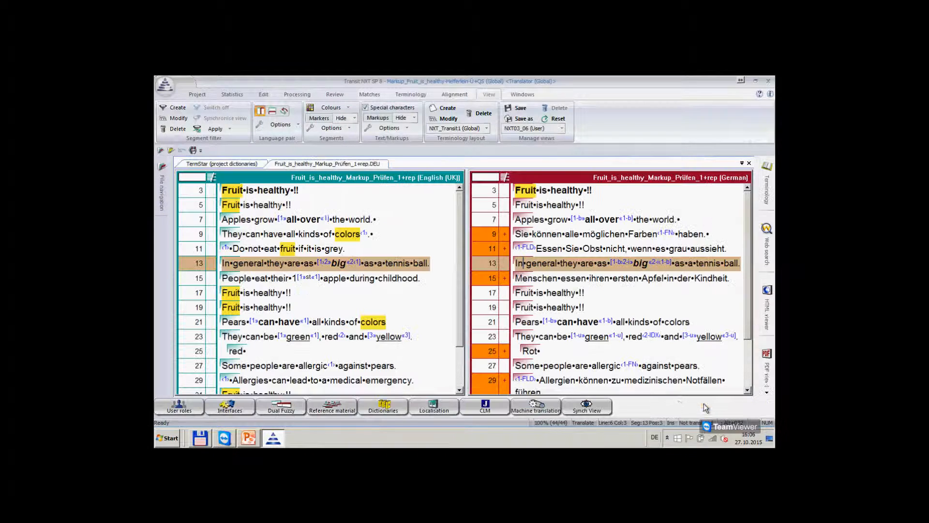
# Check the colour options available for the info column and place the cursor in German segment 7
pyautogui.click(564, 249)
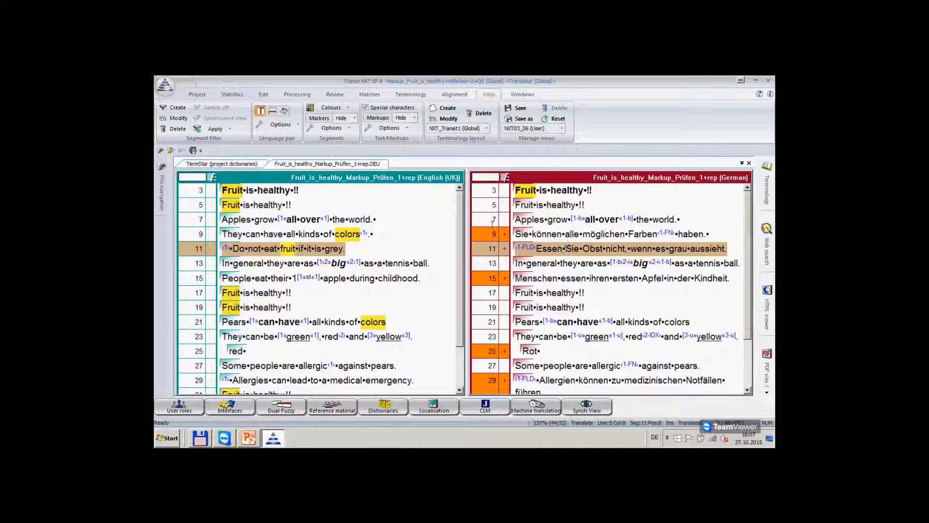
pyautogui.click(348, 107)
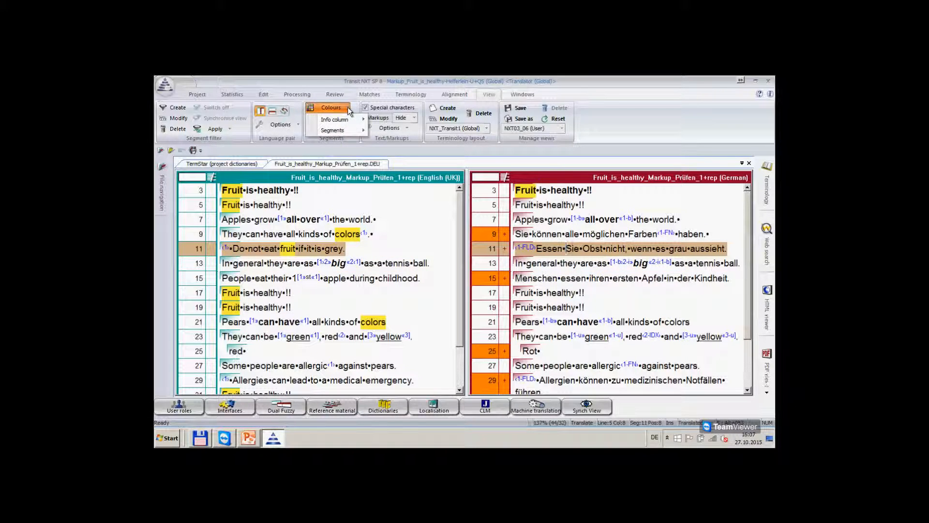
pyautogui.moveTo(362, 121)
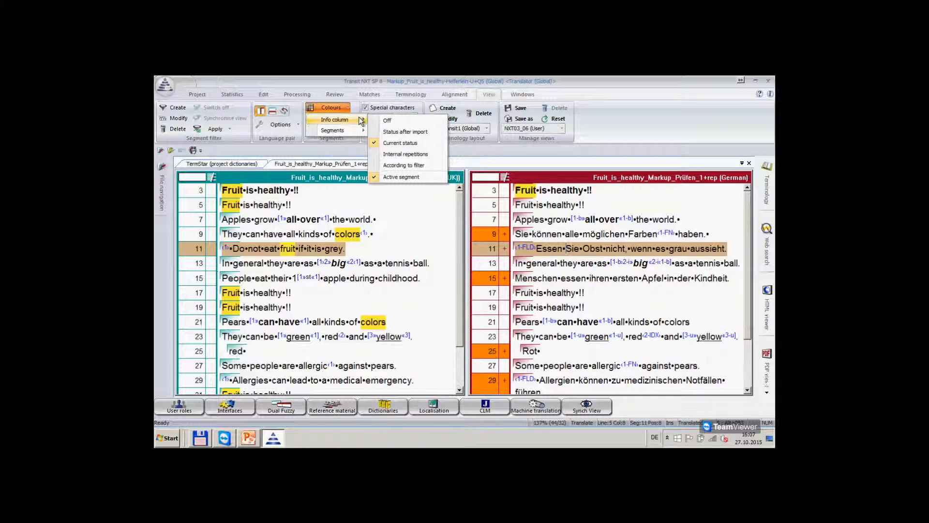
pyautogui.click(558, 218)
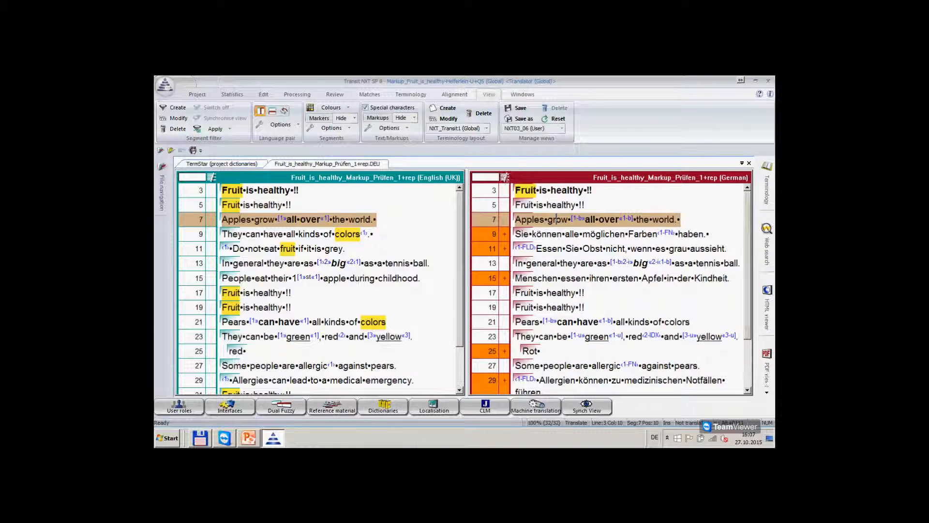
# Filter the German text to show only repetition segments and go through the filtered segments one by one
pyautogui.click(505, 178)
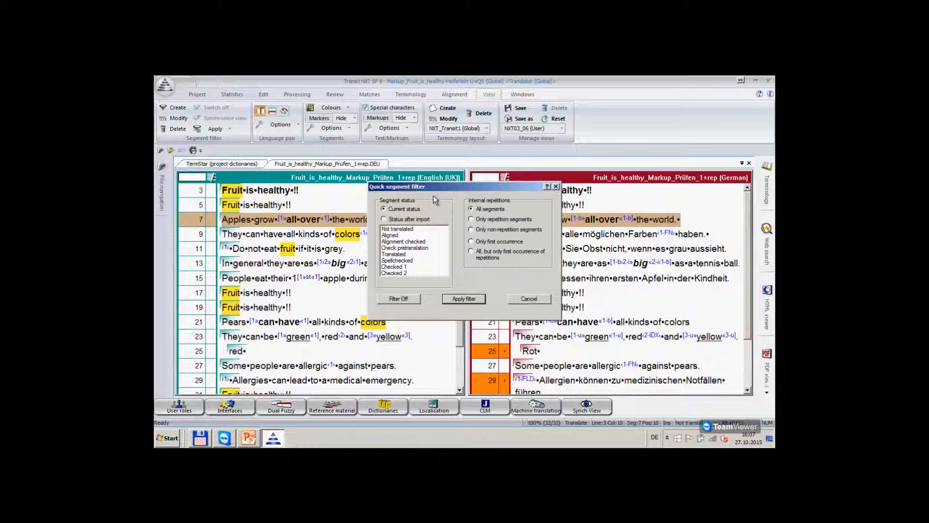
pyautogui.click(472, 220)
pyautogui.click(466, 300)
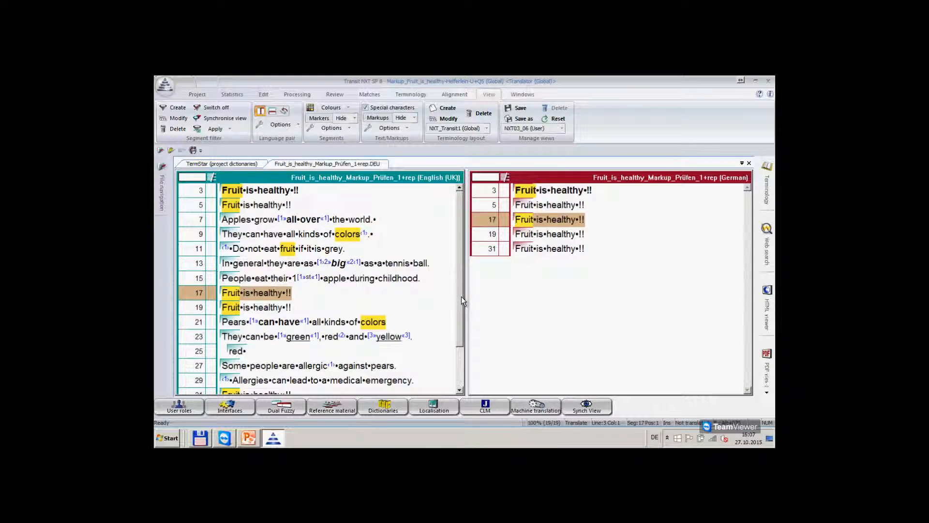
pyautogui.click(551, 190)
pyautogui.click(548, 205)
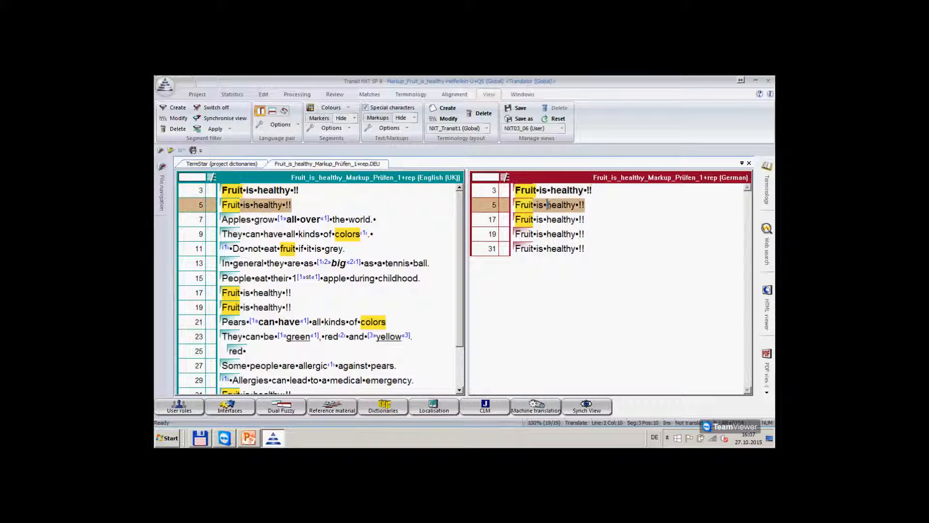
pyautogui.click(546, 219)
pyautogui.click(544, 235)
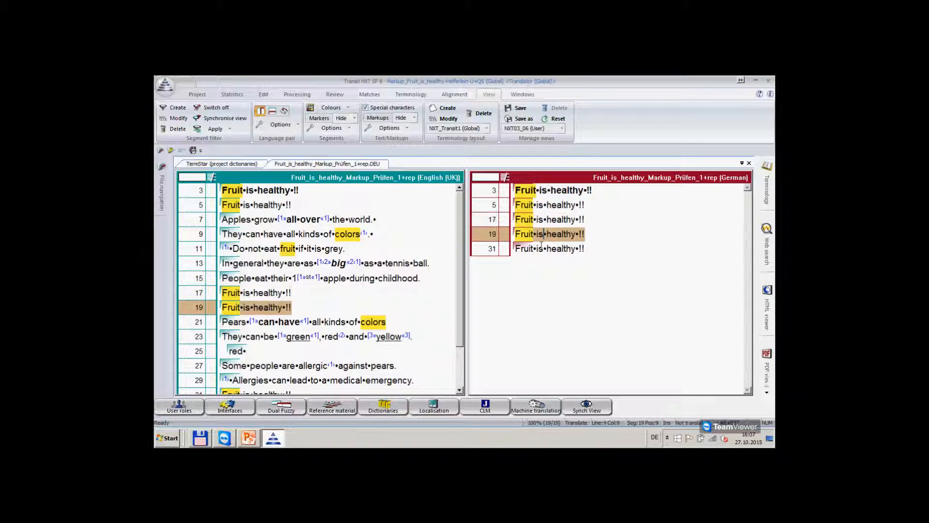
pyautogui.click(537, 250)
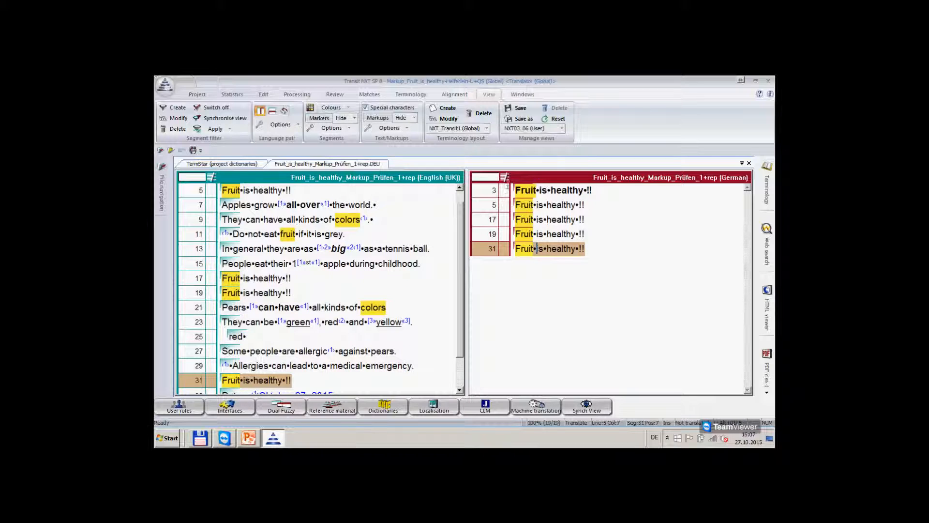
# Switch off the quick segment filter and place the cursor in German segment 9
pyautogui.click(506, 178)
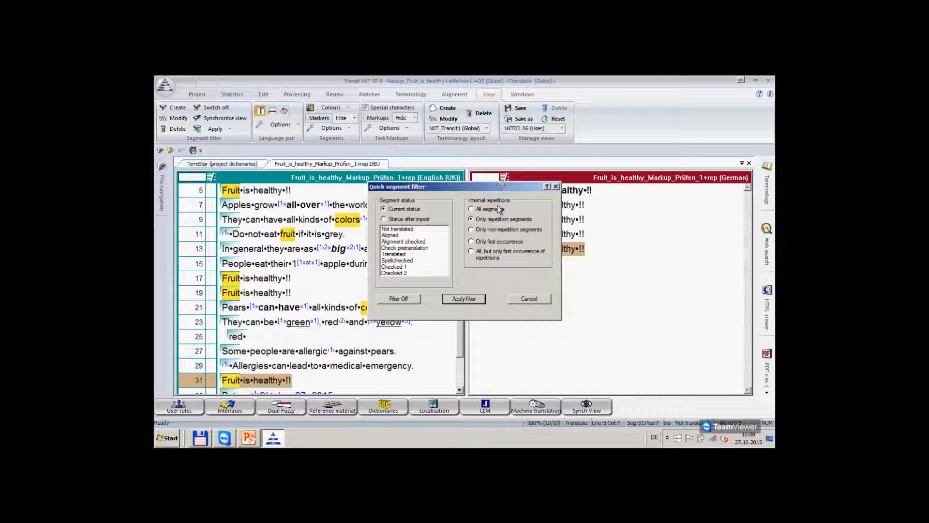
pyautogui.click(399, 298)
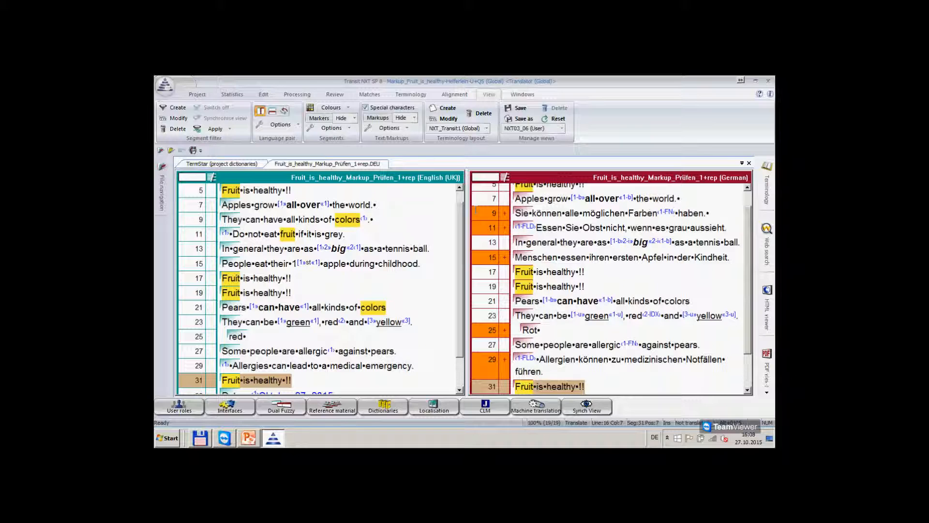
pyautogui.click(525, 213)
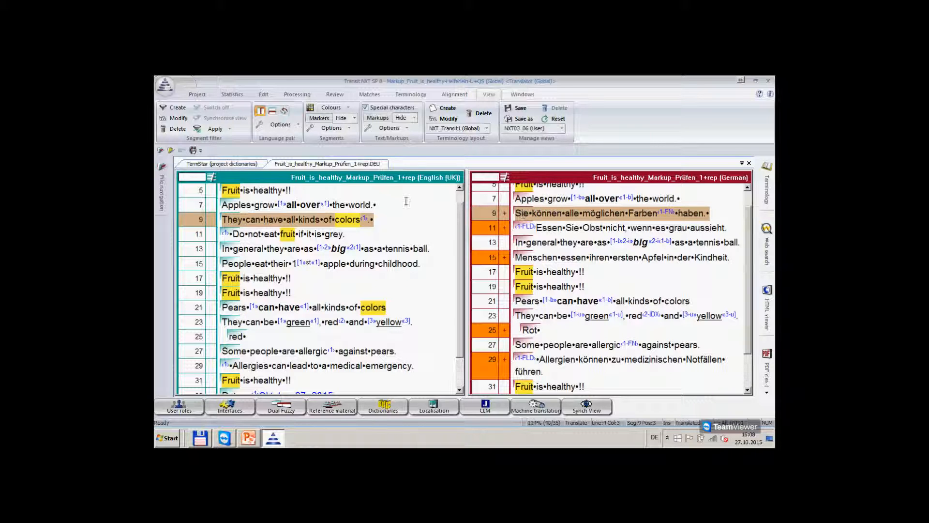
# Create a segment filter for only repetition segments and save it as Repetition with Global scope
pyautogui.click(176, 109)
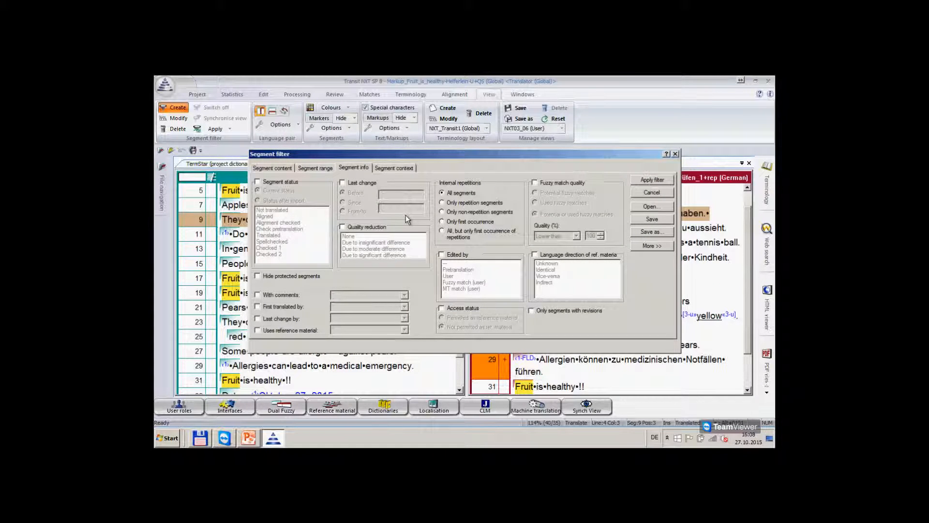
pyautogui.click(442, 203)
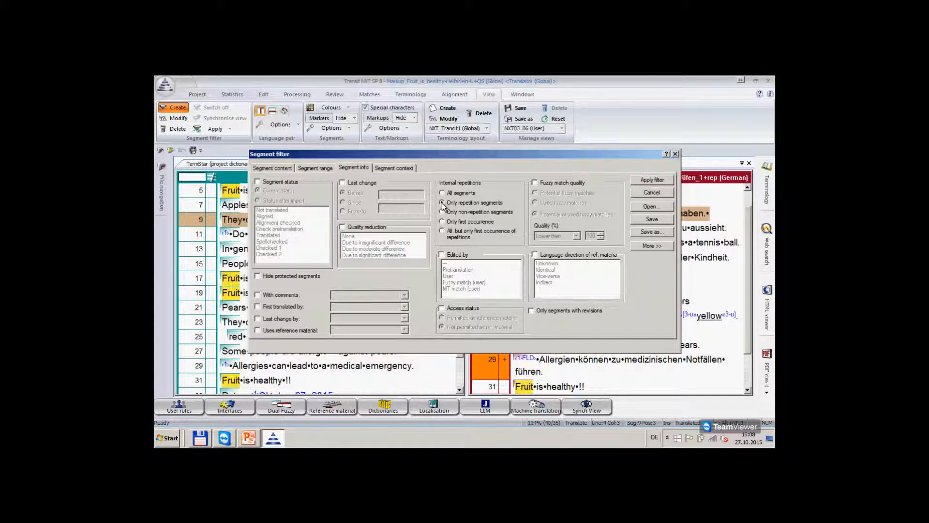
pyautogui.click(652, 232)
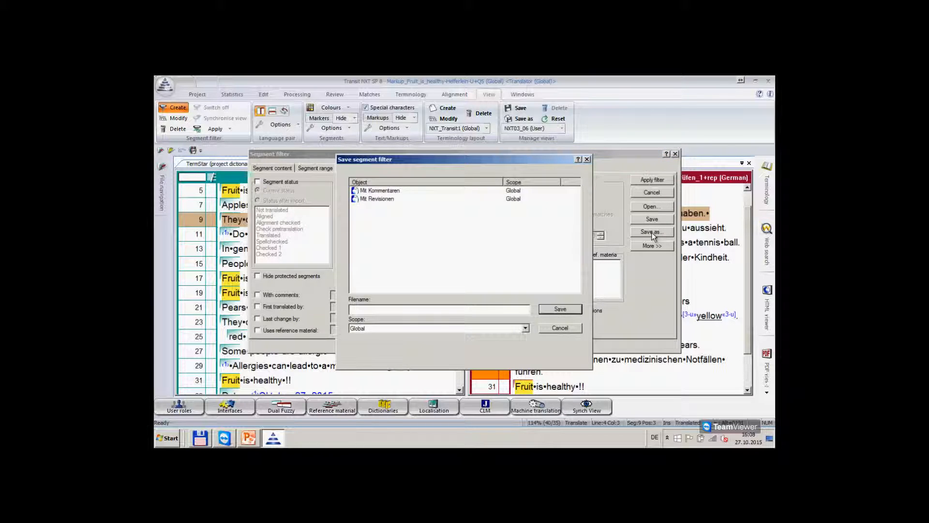
pyautogui.click(367, 308)
pyautogui.write('Repetition')
pyautogui.click(554, 310)
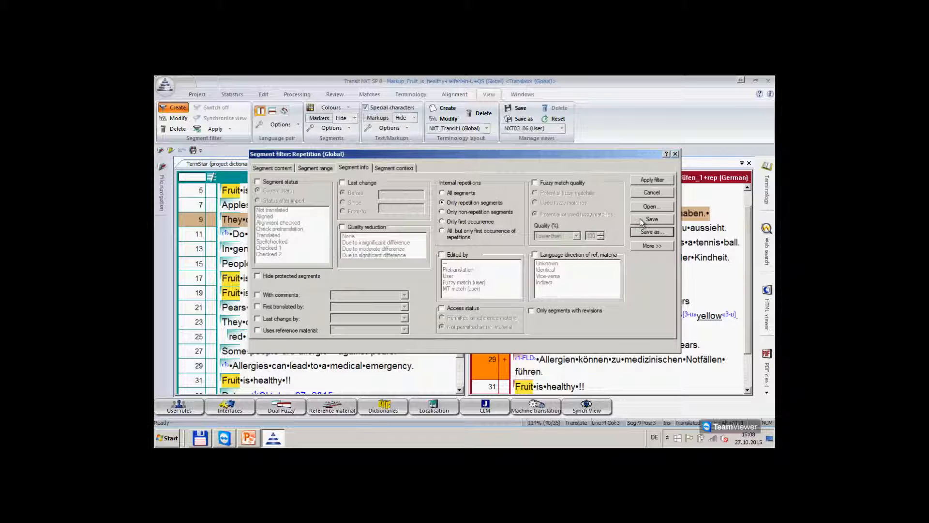
# Apply the Repetition filter to the German text, look at the filtered segments and switch the filter off
pyautogui.click(644, 181)
pyautogui.click(557, 213)
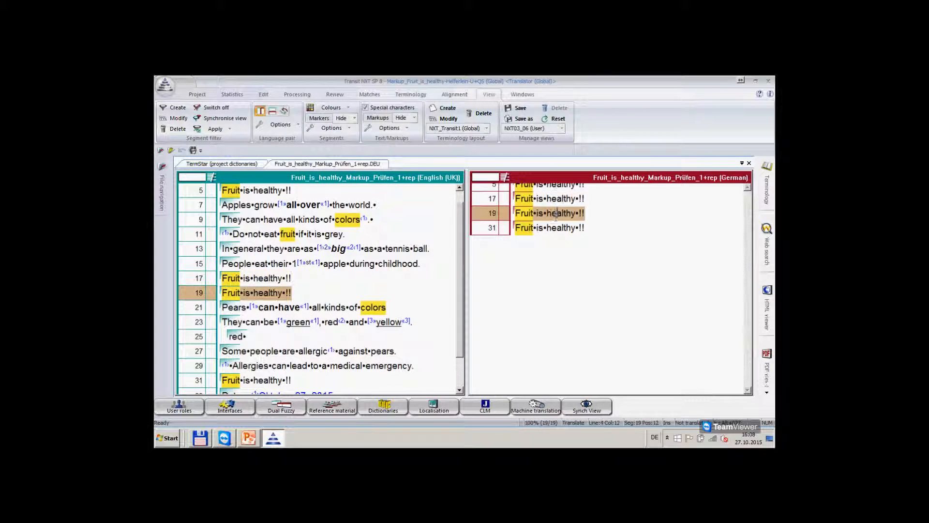
pyautogui.scroll(1, 557, 217)
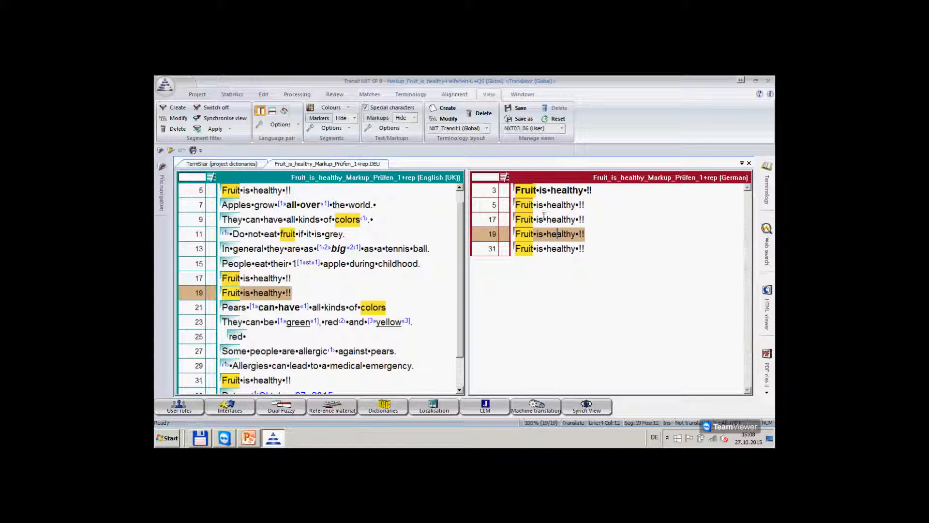
pyautogui.click(211, 110)
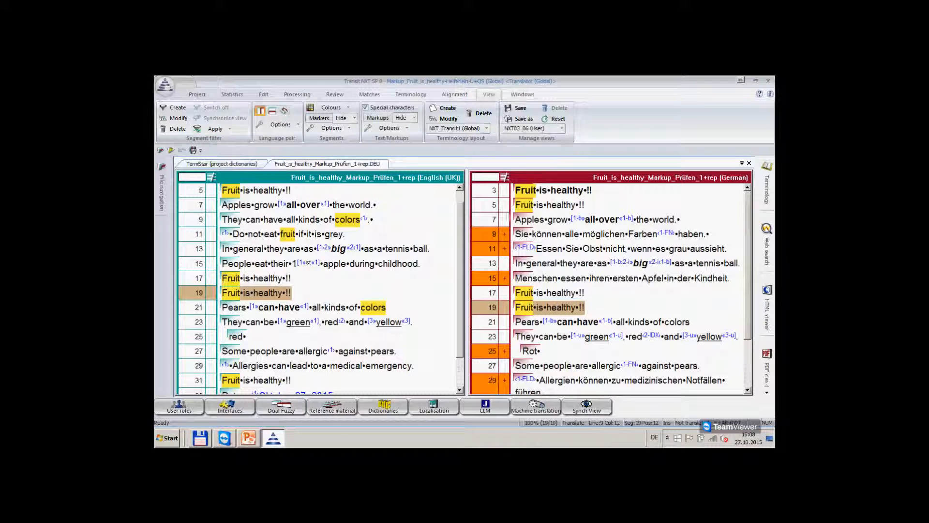
# Colour the segments according to the Repetition filter and look through the highlighted repetitions in the German text
pyautogui.click(536, 220)
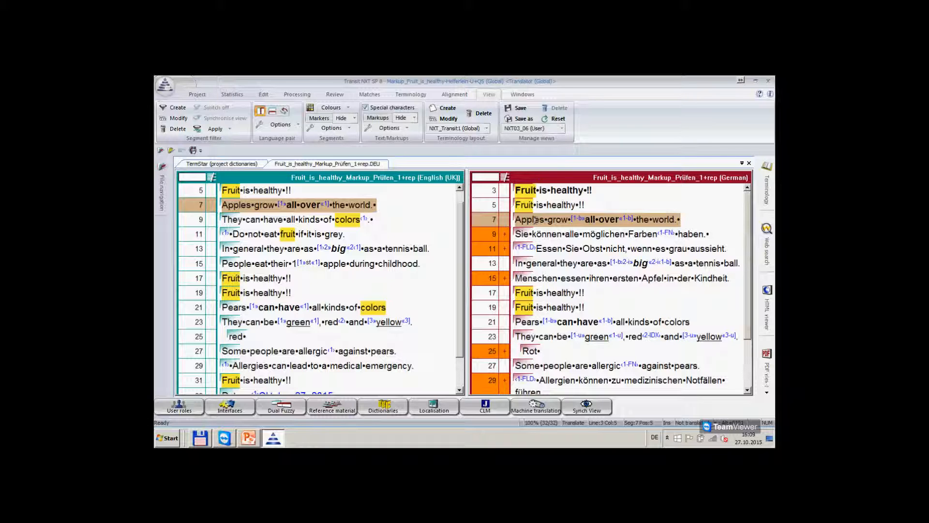
pyautogui.click(346, 108)
pyautogui.moveTo(348, 130)
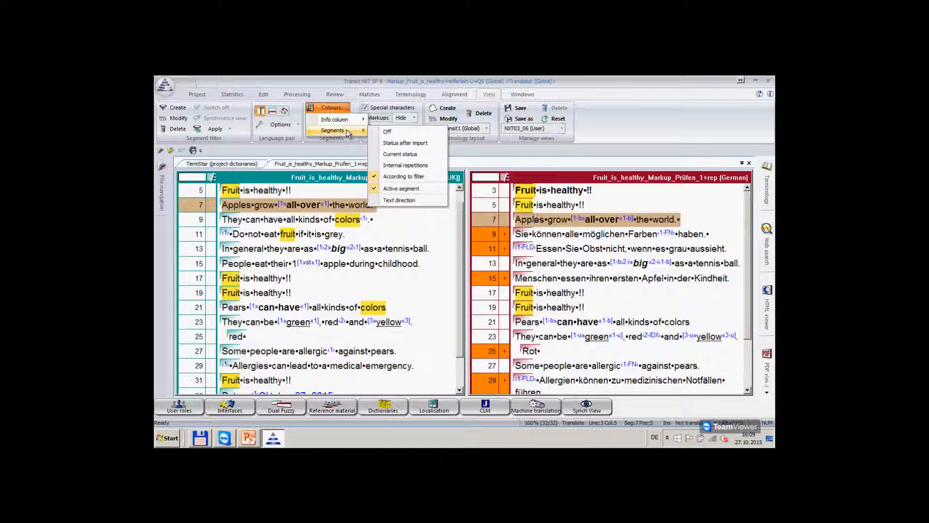
pyautogui.click(394, 177)
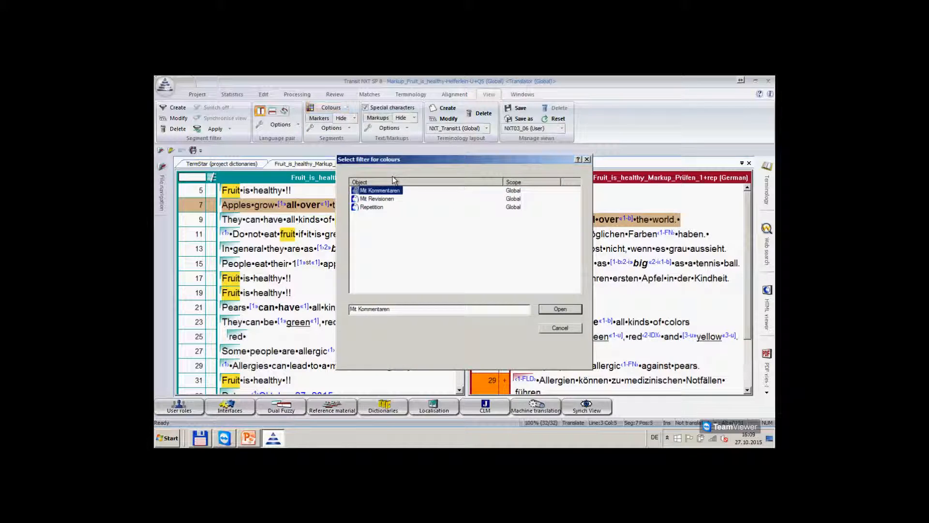
pyautogui.click(372, 207)
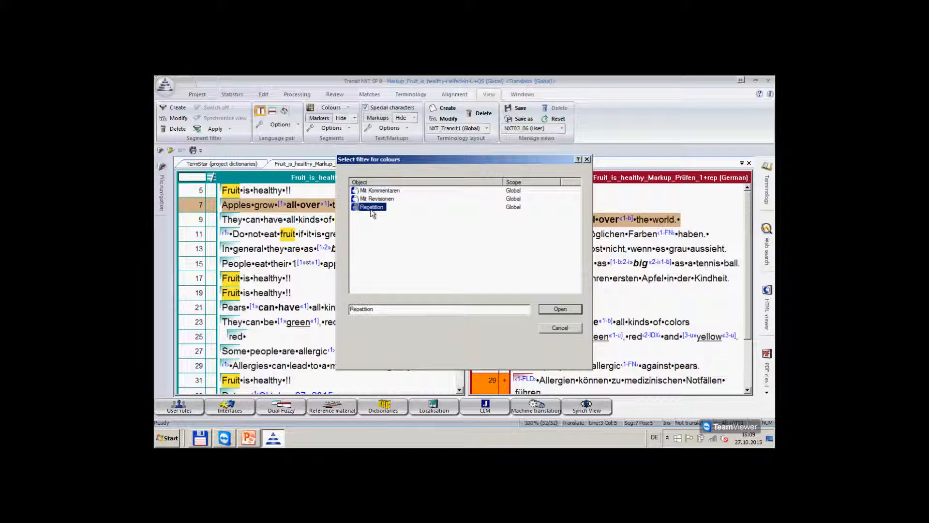
pyautogui.click(560, 310)
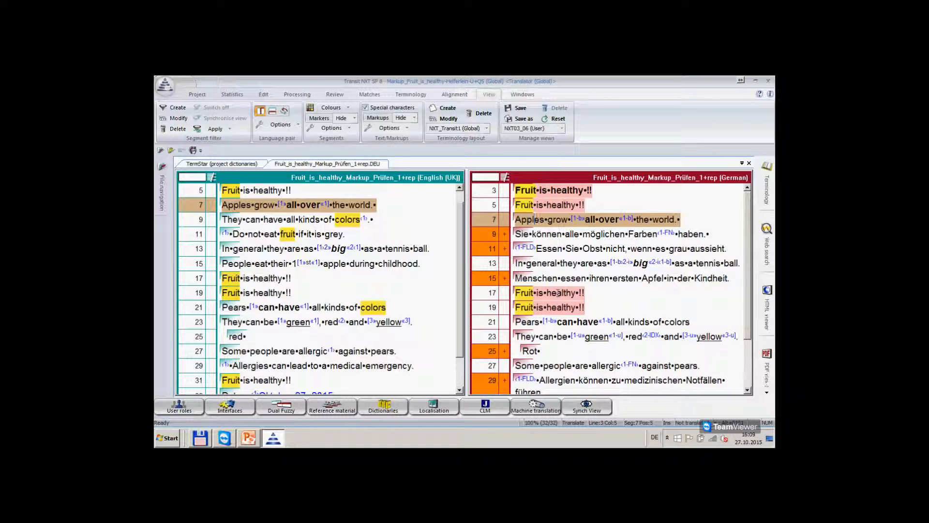
pyautogui.scroll(-5, 558, 293)
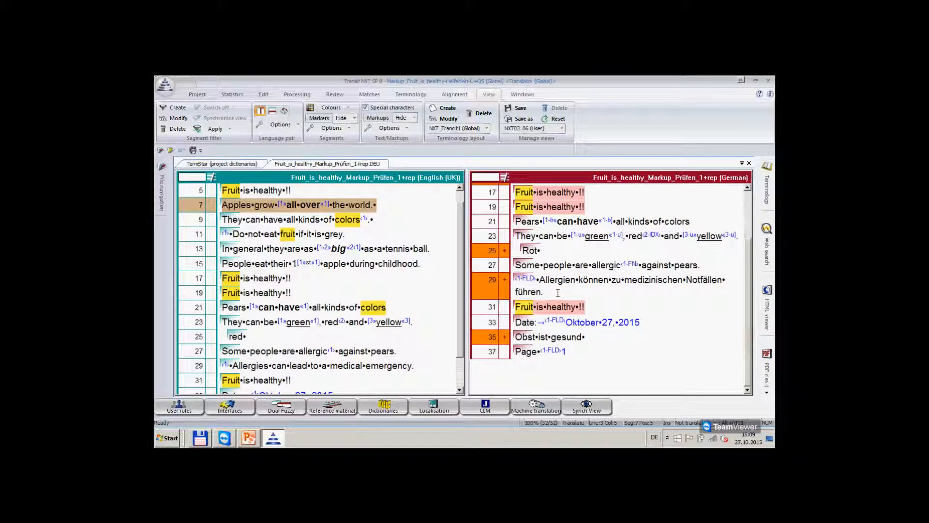
pyautogui.scroll(-1, 557, 293)
pyautogui.click(548, 272)
pyautogui.scroll(2, 560, 279)
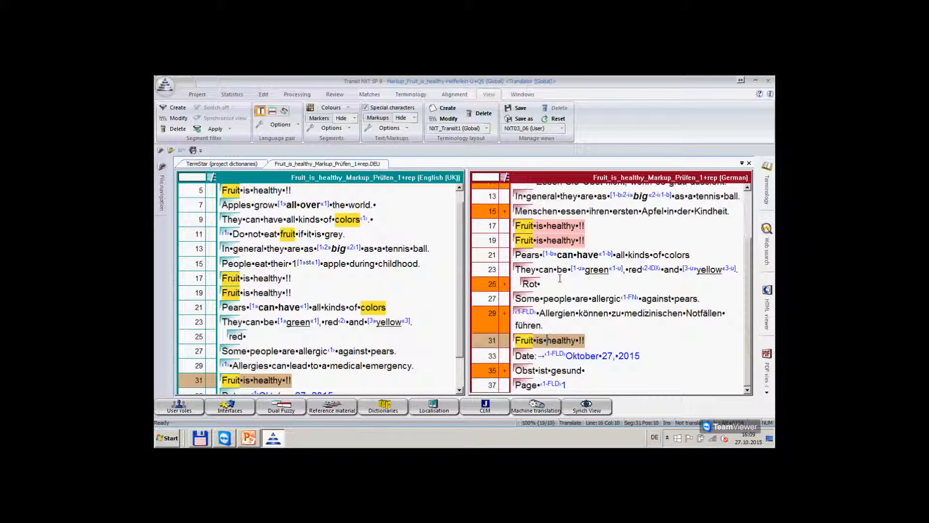
pyautogui.scroll(3, 561, 279)
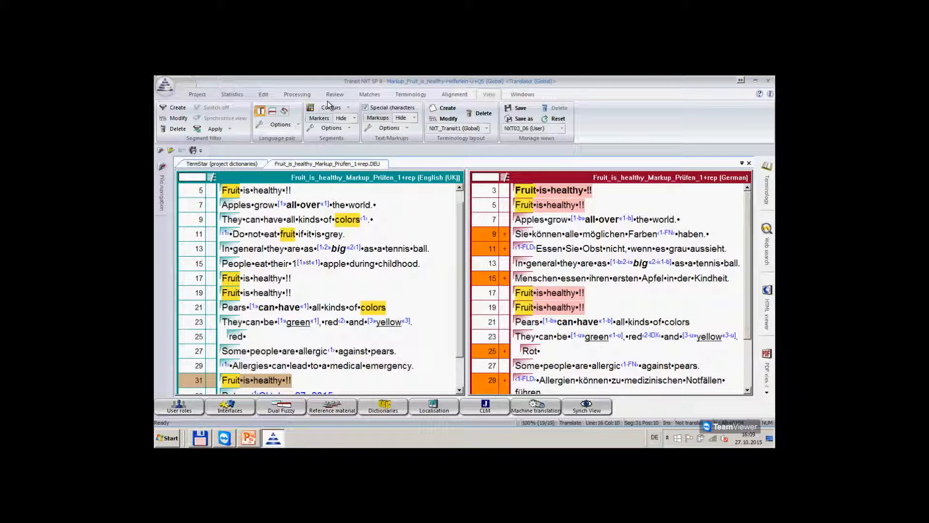
# Select the Repetition segment filter as the filter for navigation
pyautogui.click(296, 95)
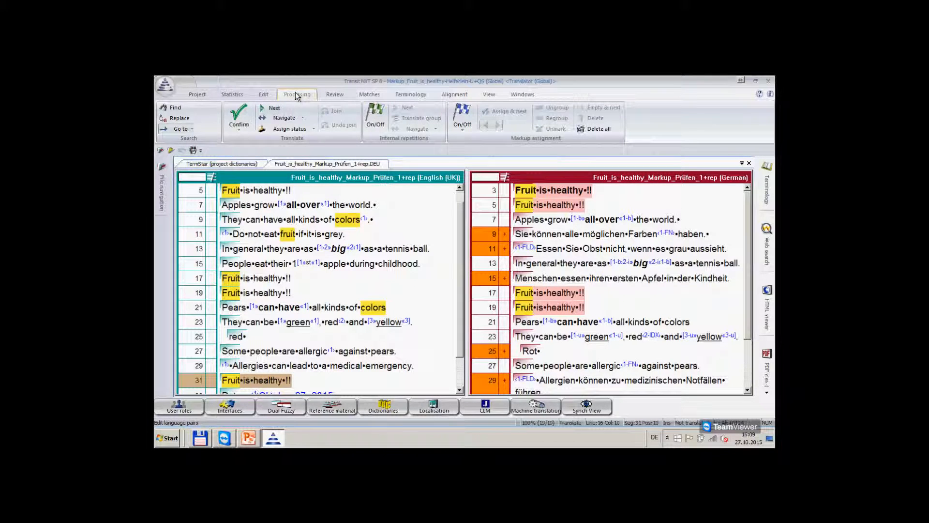
pyautogui.click(302, 118)
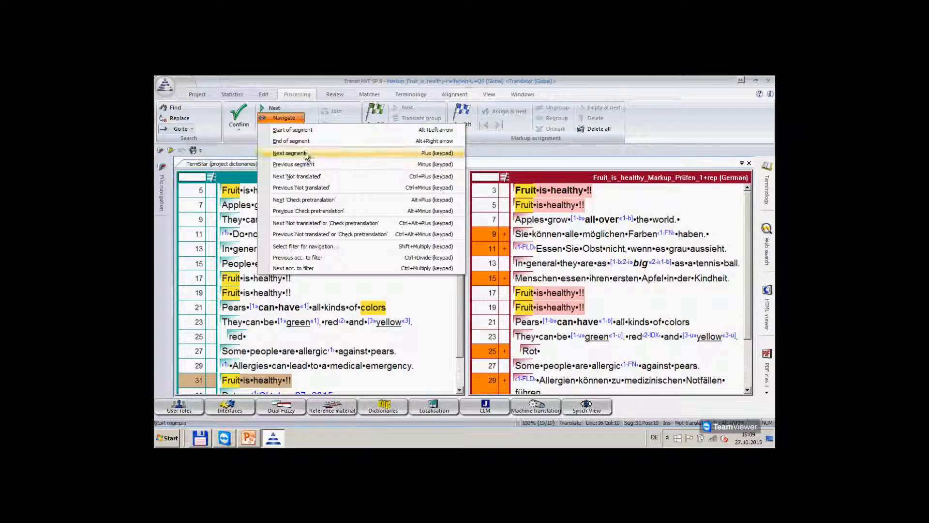
pyautogui.click(312, 246)
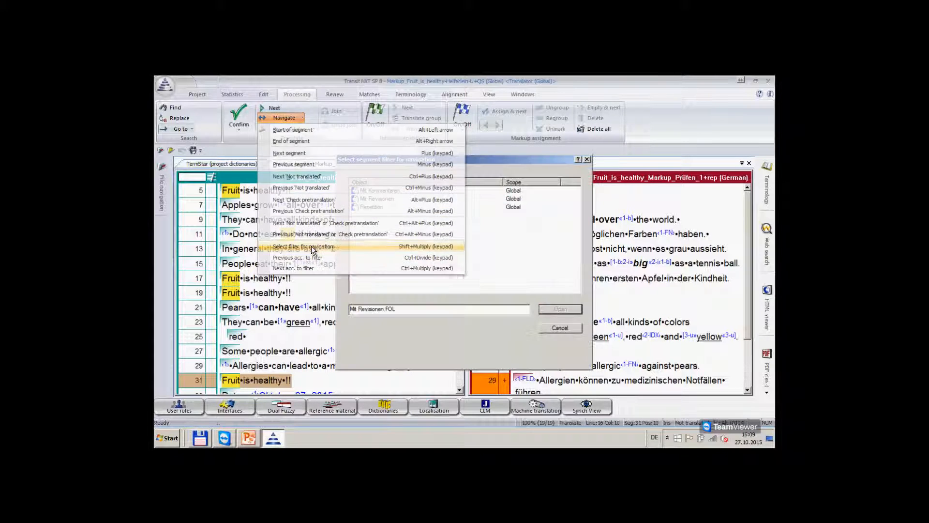
pyautogui.click(379, 208)
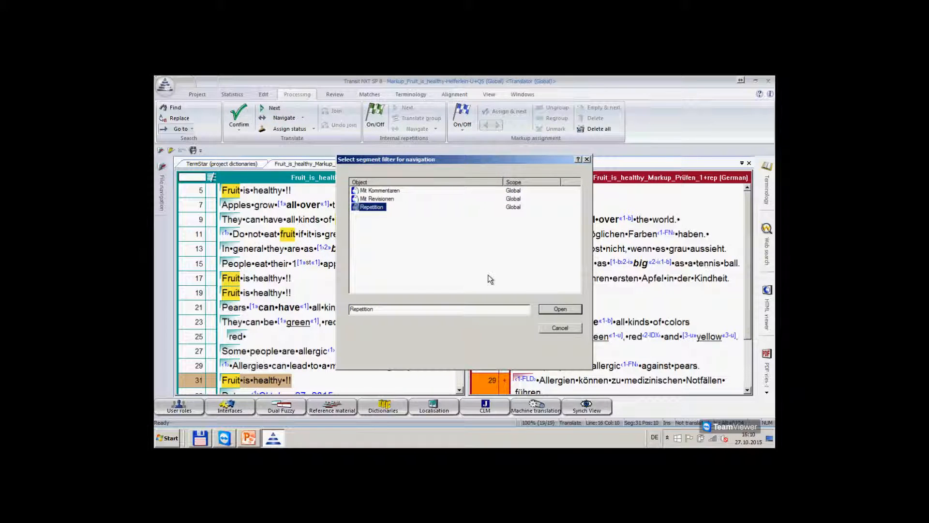
pyautogui.click(558, 310)
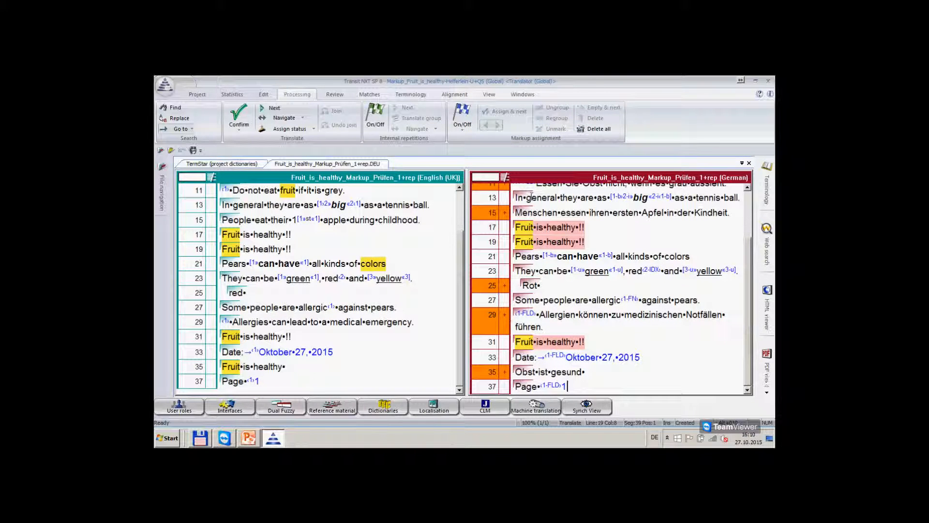
# Starting from German segment 3, move through the following segments according to the navigation filter
pyautogui.click(531, 197)
pyautogui.scroll(2, 532, 196)
pyautogui.click(534, 189)
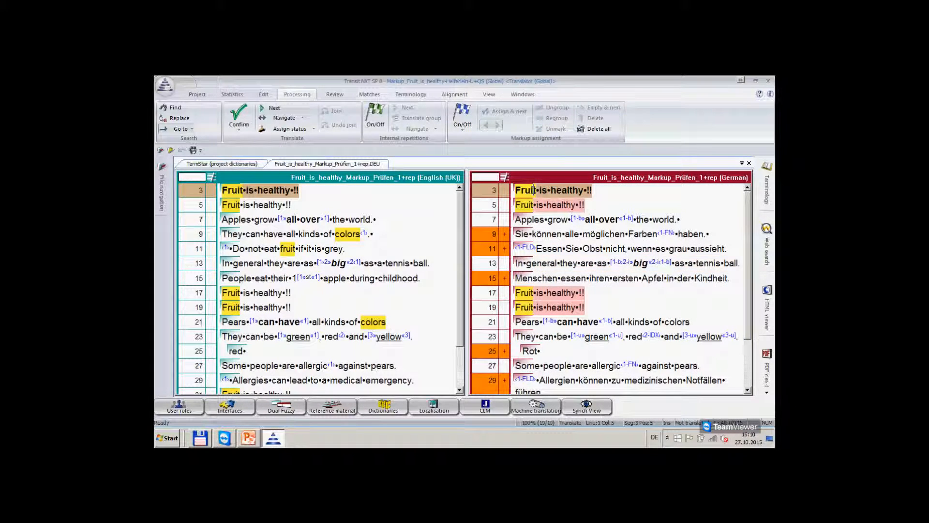
pyautogui.click(298, 117)
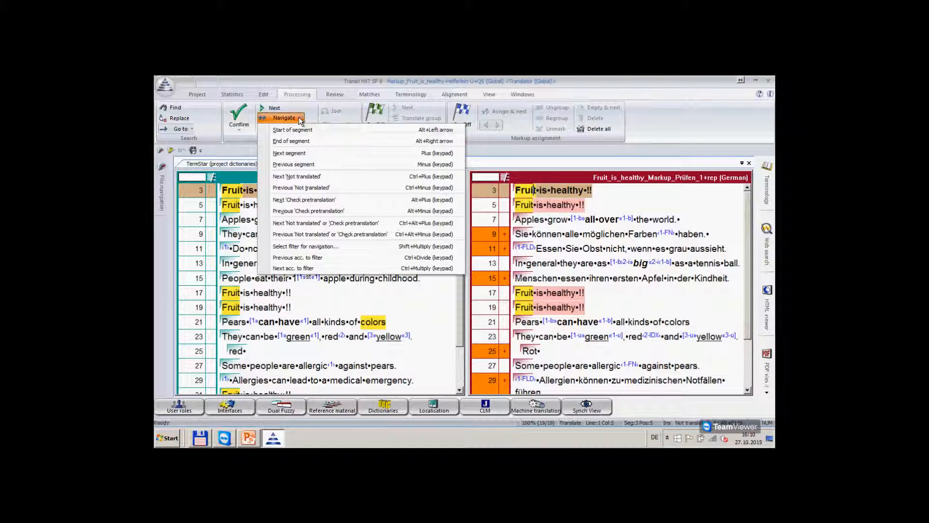
pyautogui.click(298, 268)
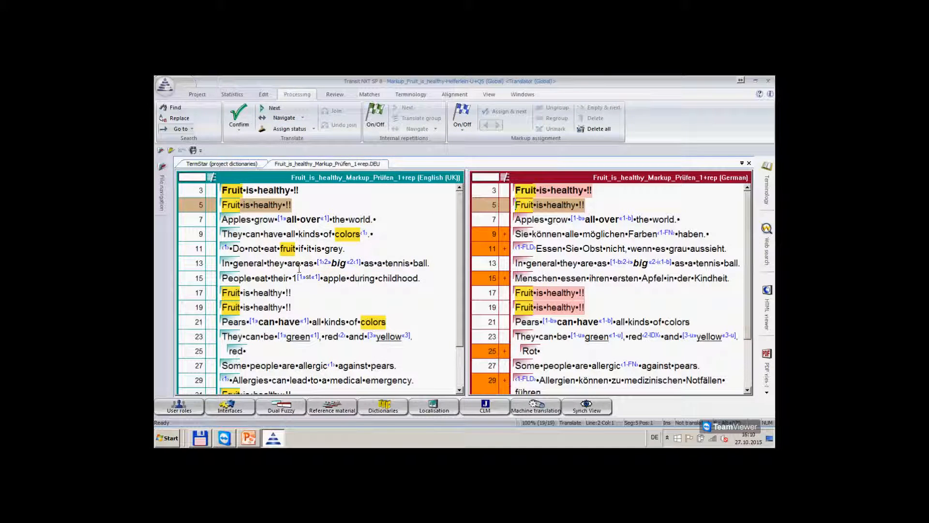
pyautogui.click(313, 129)
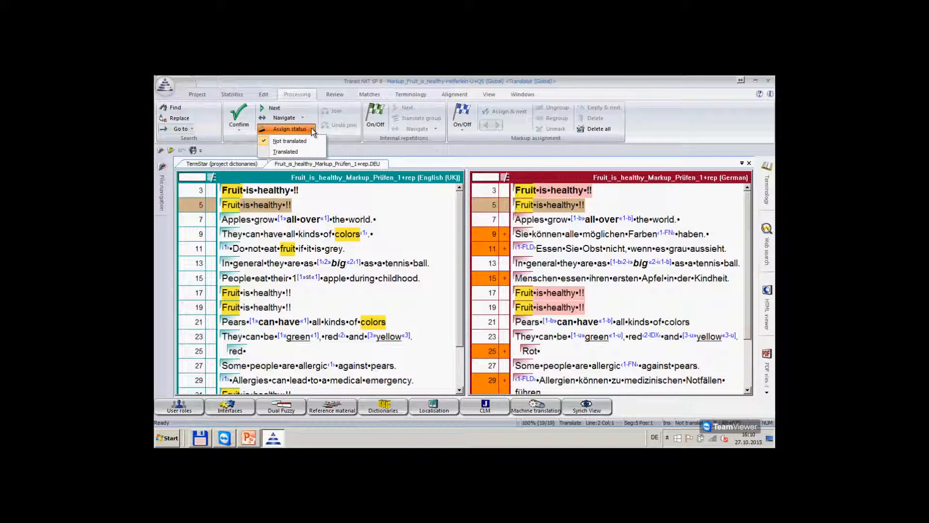
pyautogui.click(299, 118)
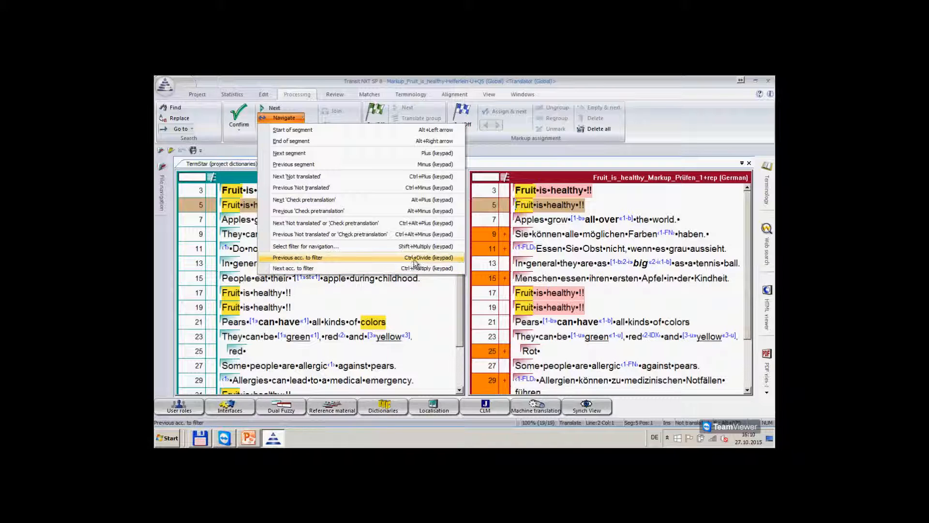
pyautogui.click(291, 269)
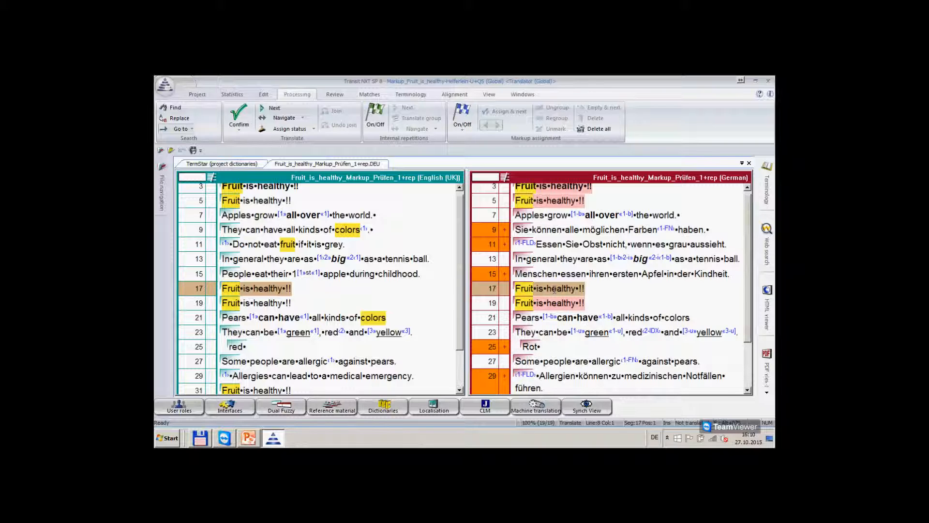
# Examine the display of special characters in the German text around segment 15
pyautogui.click(558, 274)
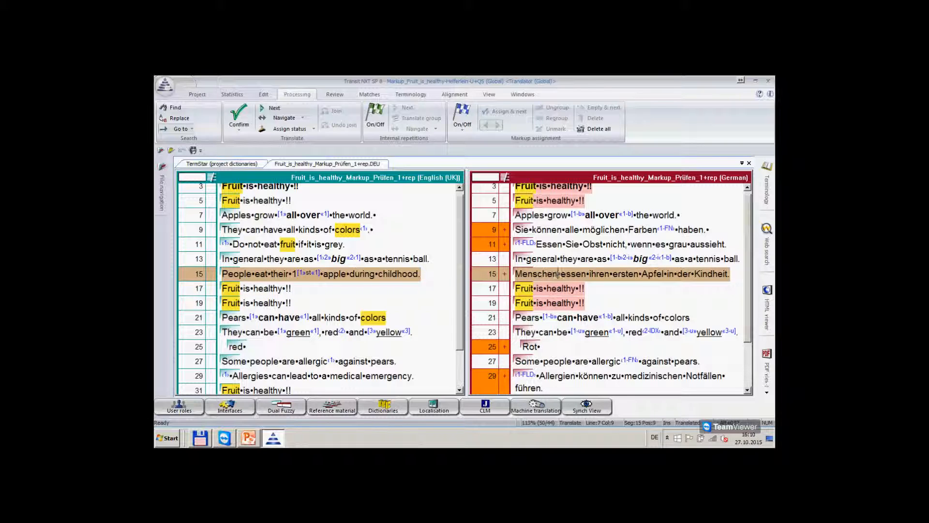
pyautogui.click(587, 274)
pyautogui.click(489, 94)
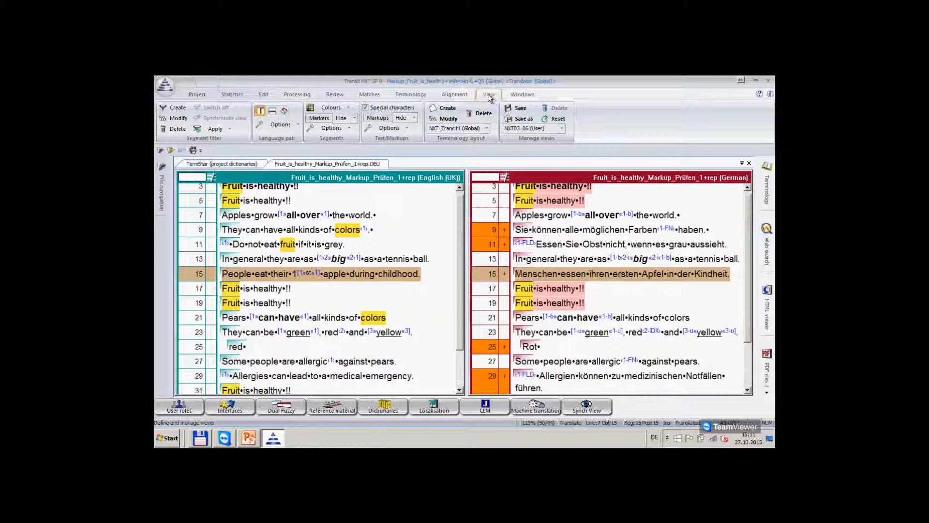
pyautogui.click(366, 108)
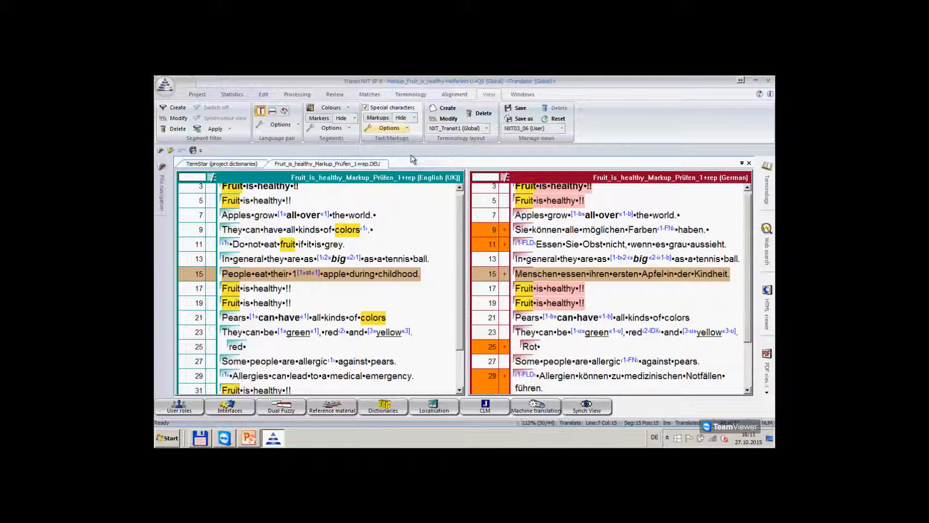
pyautogui.click(559, 275)
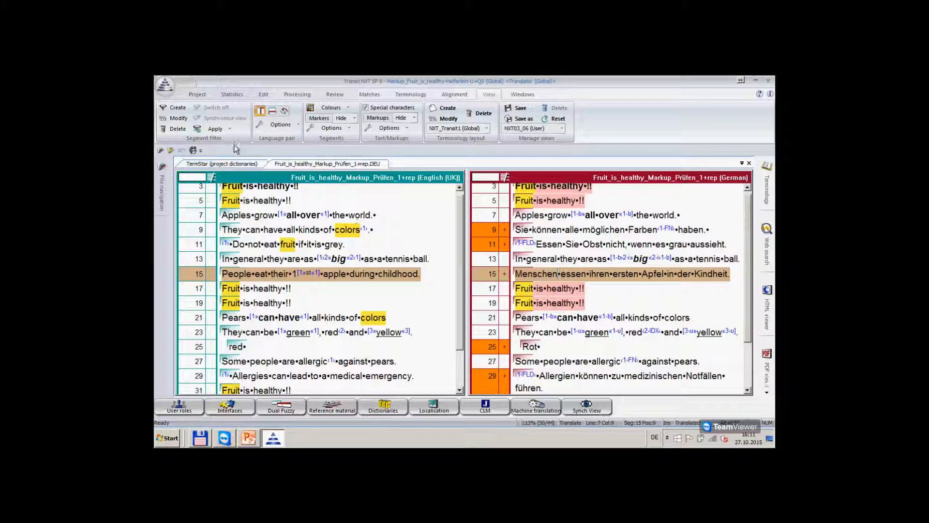
# Review the Special characters display settings in the user preferences and save them unchanged
pyautogui.click(164, 87)
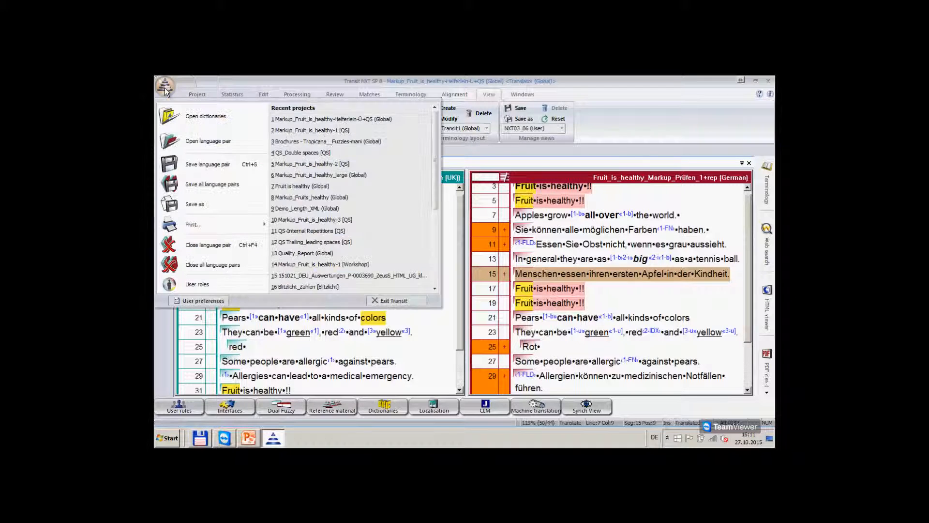
pyautogui.click(194, 300)
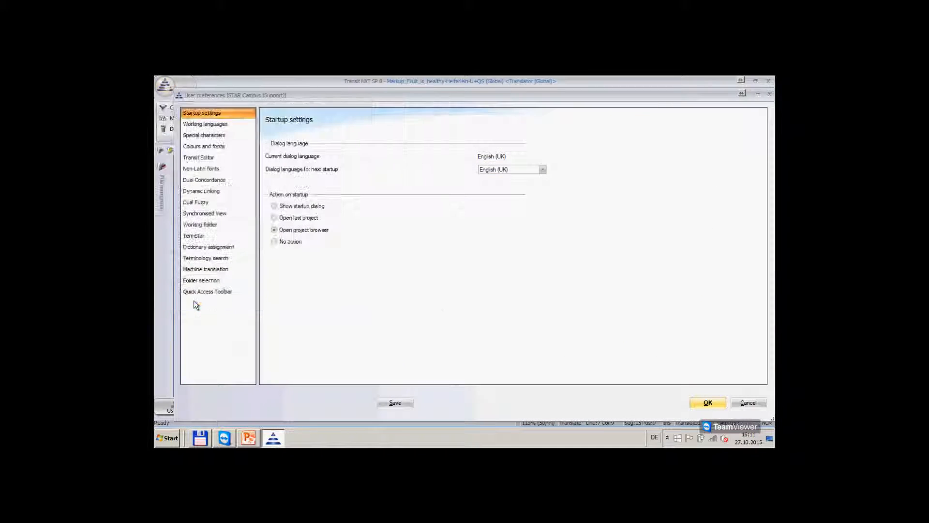
pyautogui.click(211, 136)
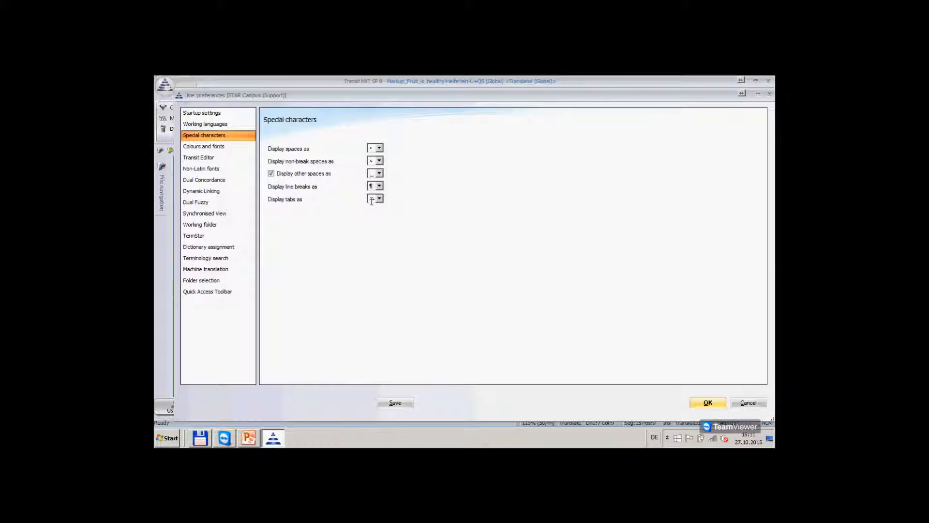
pyautogui.click(395, 402)
pyautogui.click(705, 404)
pyautogui.click(553, 244)
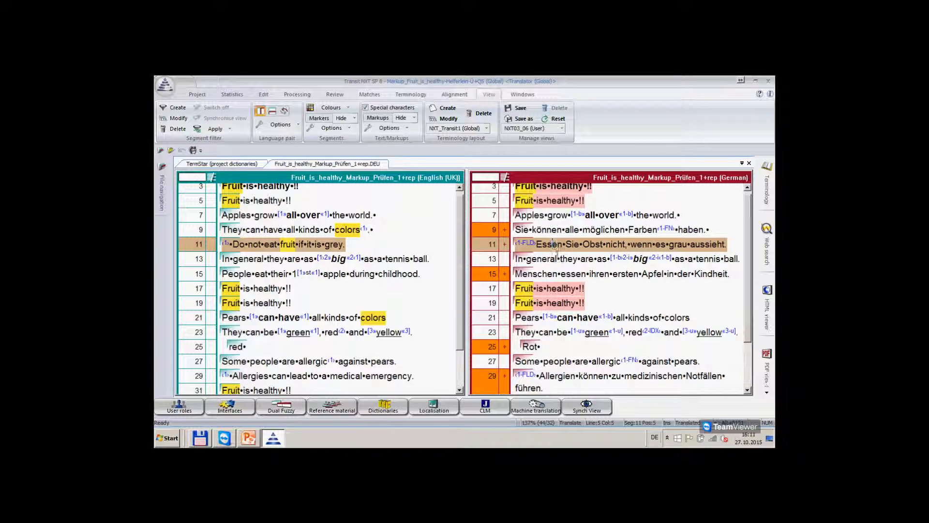
pyautogui.click(555, 258)
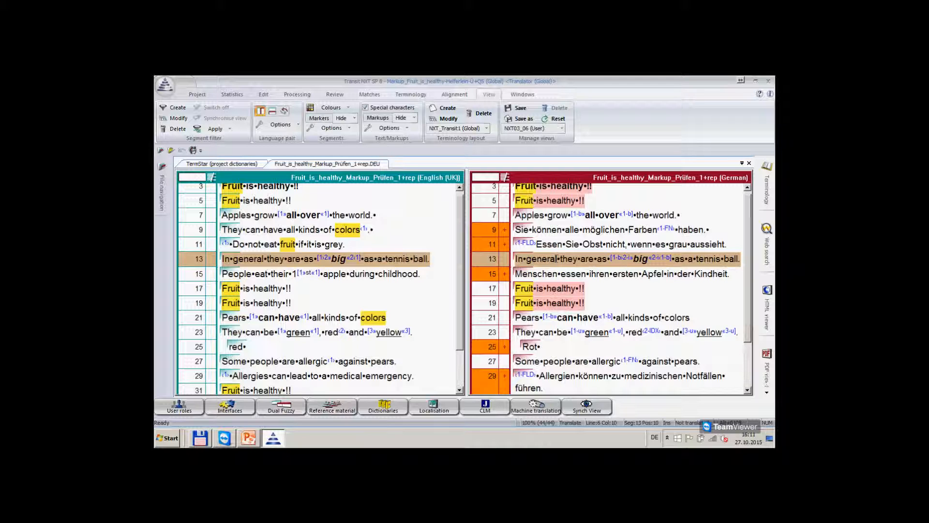
pyautogui.click(531, 229)
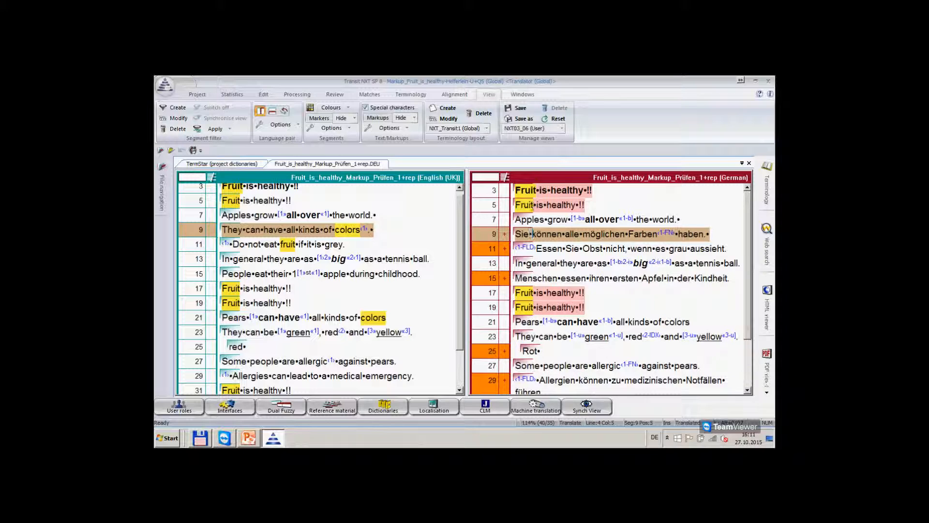
# Replace the text of German segment 3 with "Obst ist gesund !!" and confirm the segment
pyautogui.click(521, 188)
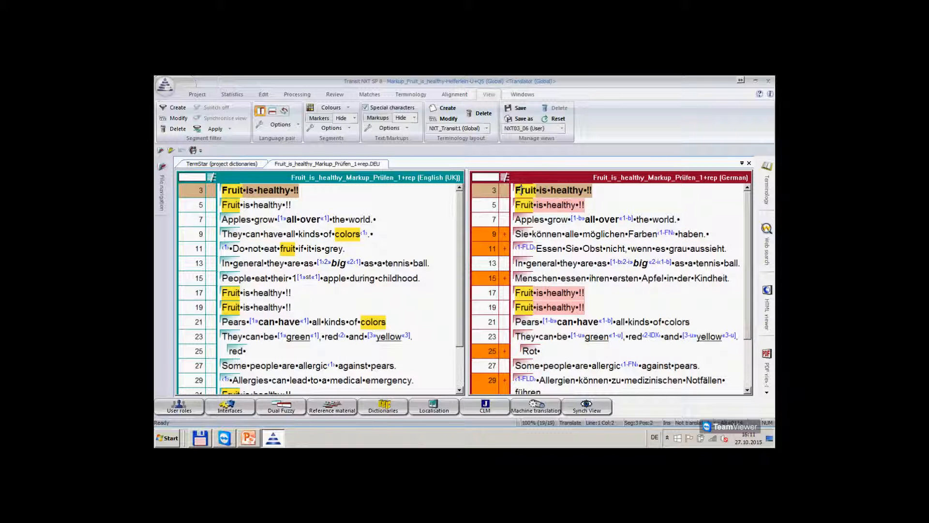
pyautogui.moveTo(516, 189); pyautogui.dragTo(587, 190)
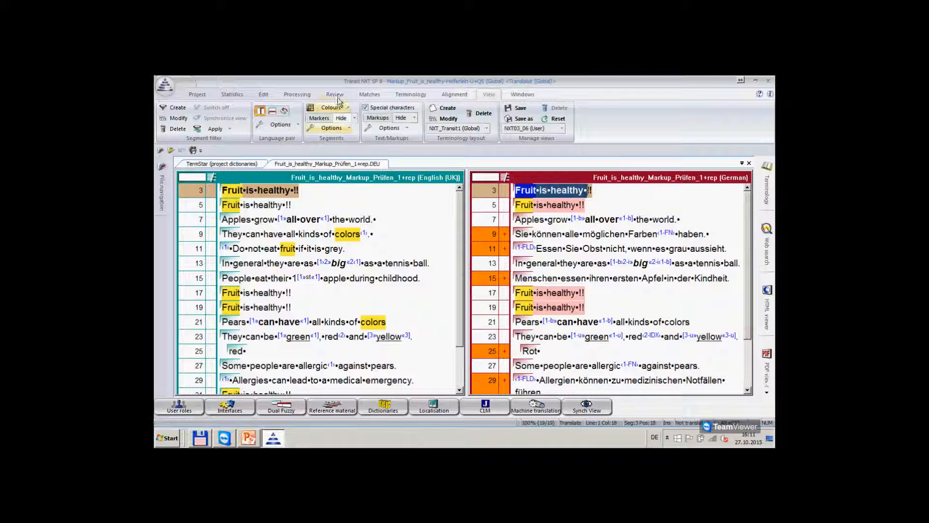
pyautogui.click(370, 95)
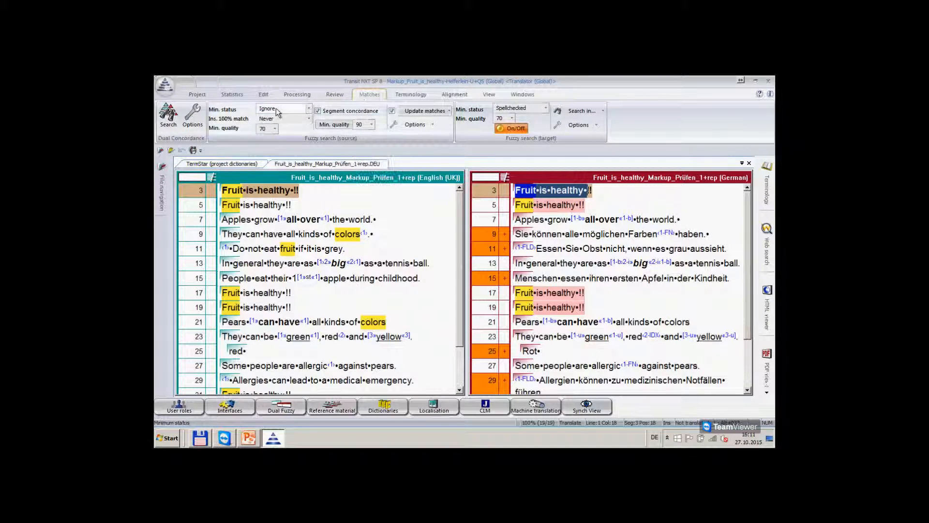
pyautogui.moveTo(515, 189); pyautogui.dragTo(591, 190)
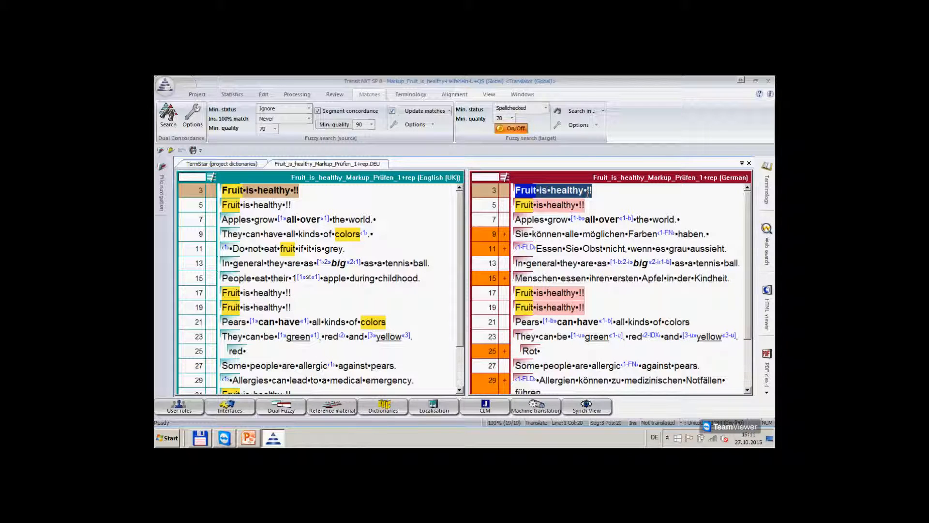
pyautogui.write('Obst i')
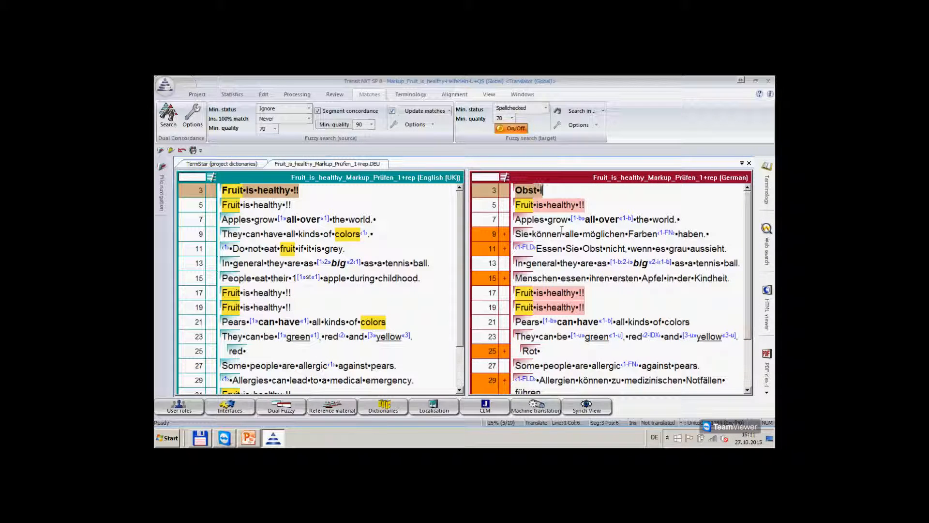
pyautogui.write('st gesund !!')
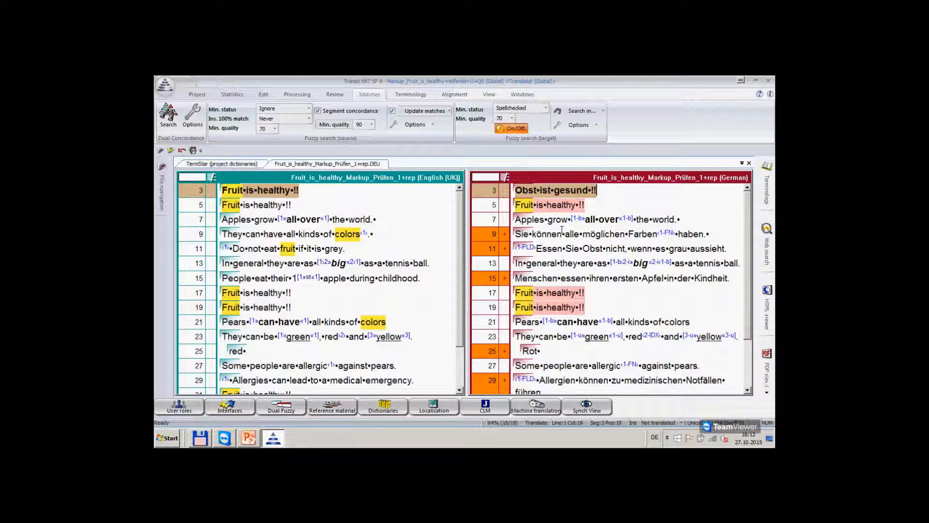
pyautogui.hotkey('ctrl', 'Return')
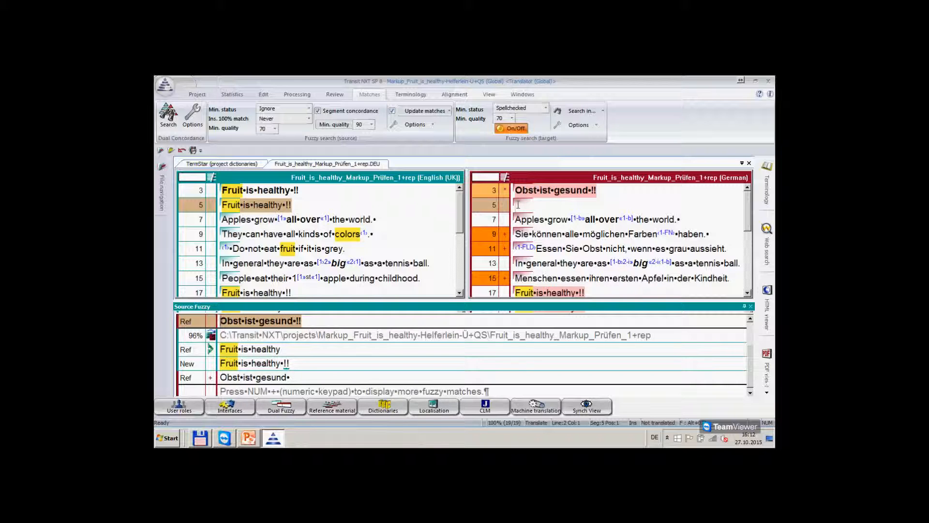
# Set the option for confirming segments to Delete to end of segment
pyautogui.click(303, 92)
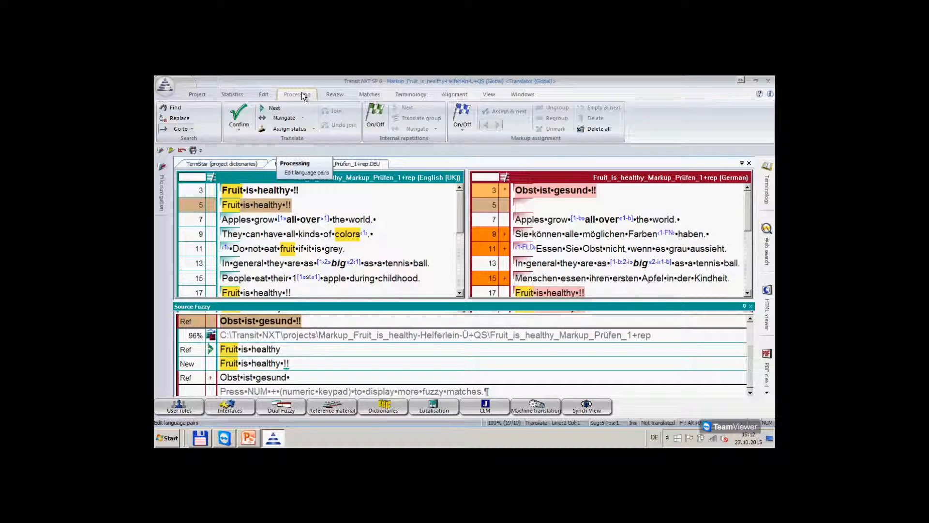
pyautogui.click(239, 132)
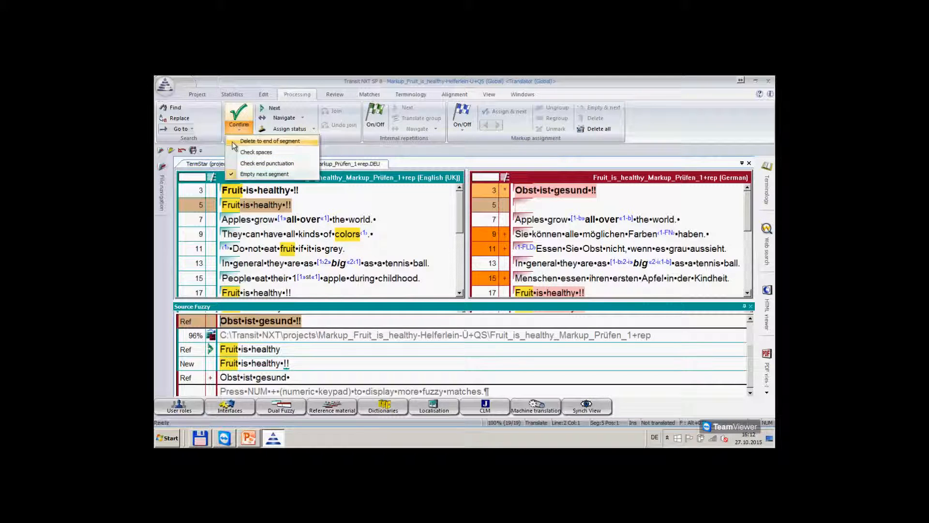
pyautogui.click(262, 140)
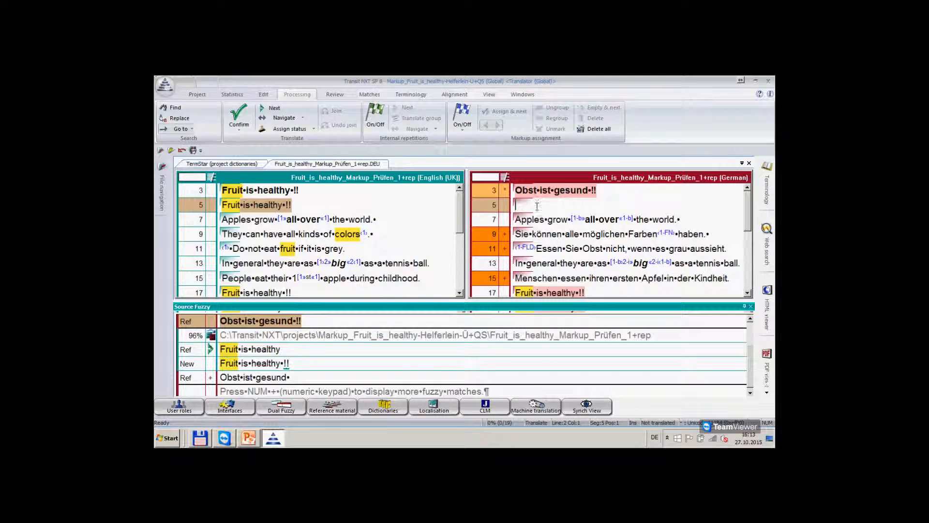
# Restore the emptied text of German segment 5, then confirm segment 3 again
pyautogui.write('O')
pyautogui.press('BackSpace')
pyautogui.hotkey('ctrl', 'z')
pyautogui.click(584, 191)
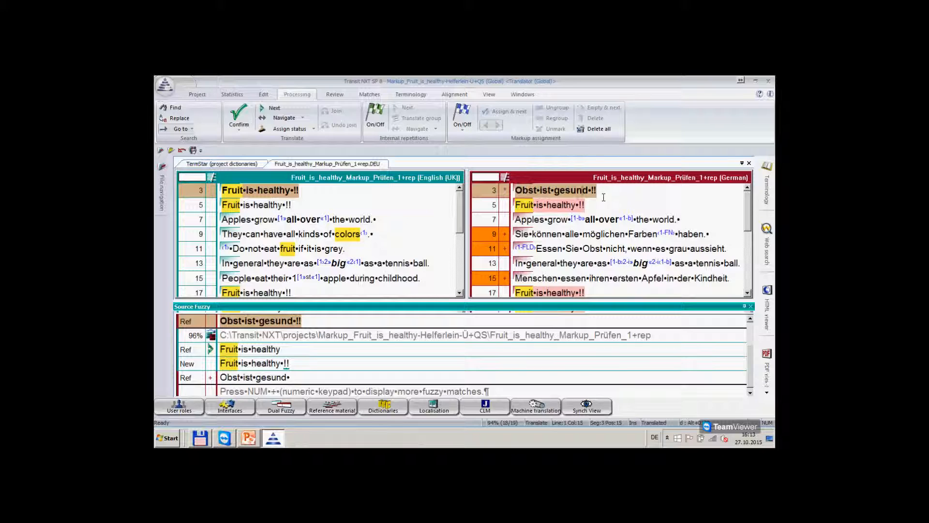
pyautogui.press('alt+Insert')
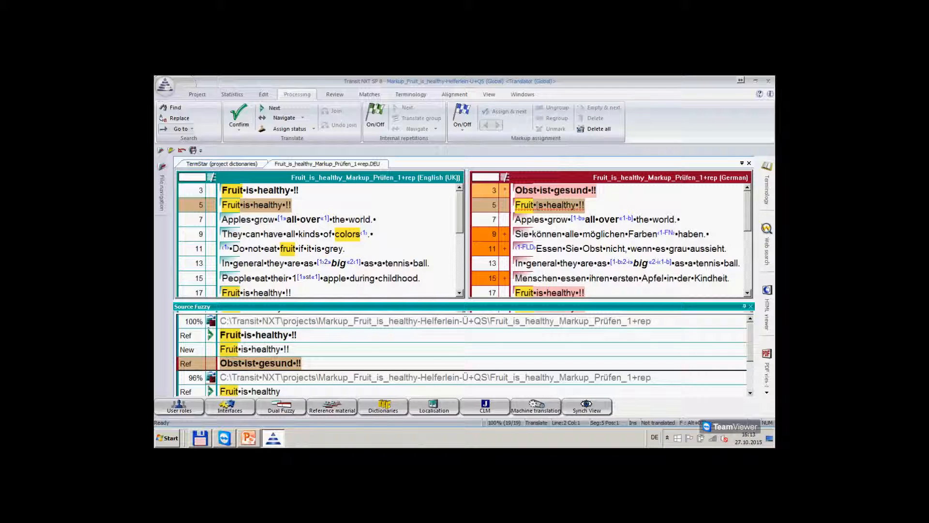
# Try entering "Obst" before the existing text of German segment 5 and undo it
pyautogui.write('Obst•')
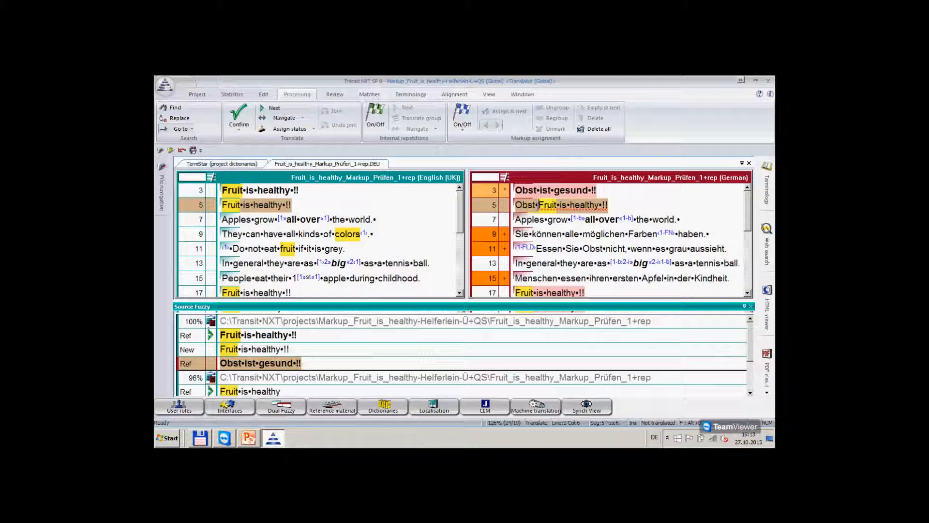
pyautogui.click(561, 205)
pyautogui.hotkey('ctrl', 'z')
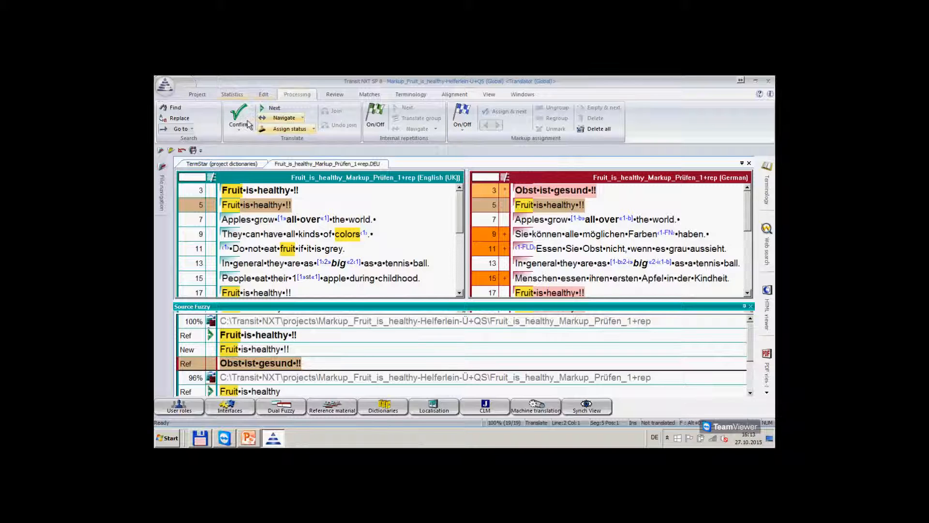
# Turn on the end punctuation check for confirming segments
pyautogui.click(239, 130)
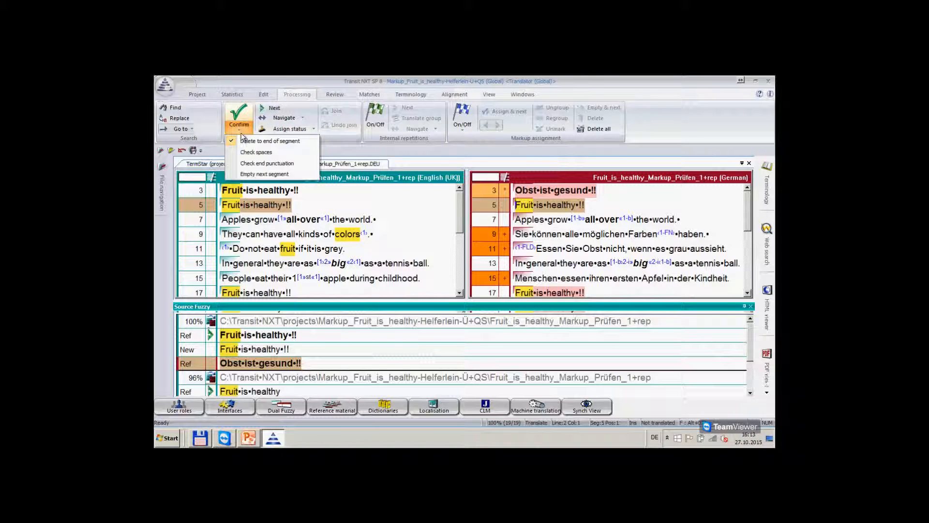
pyautogui.click(234, 163)
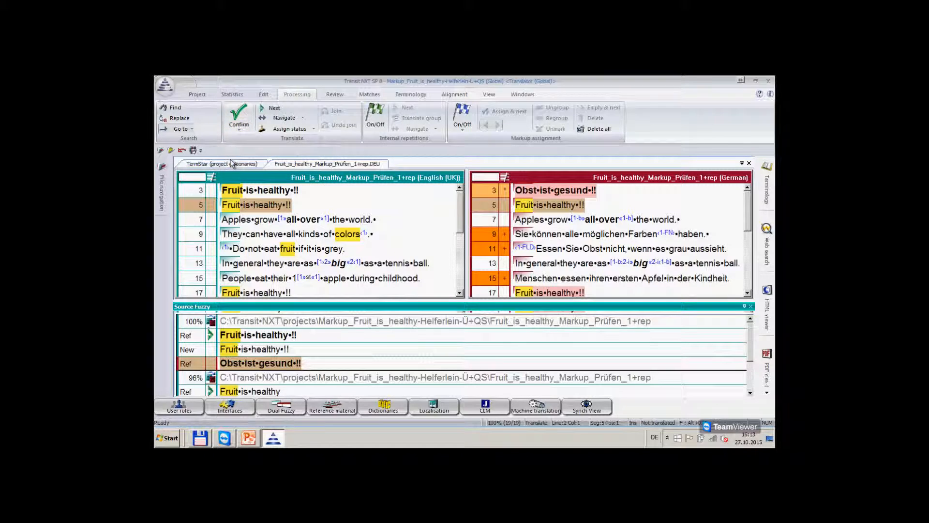
# Delete the exclamation marks at the end of German segment 3, then confirm the segment and have its punctuation corrected
pyautogui.click(601, 192)
pyautogui.press('BackSpace')
pyautogui.press('BackSpace')
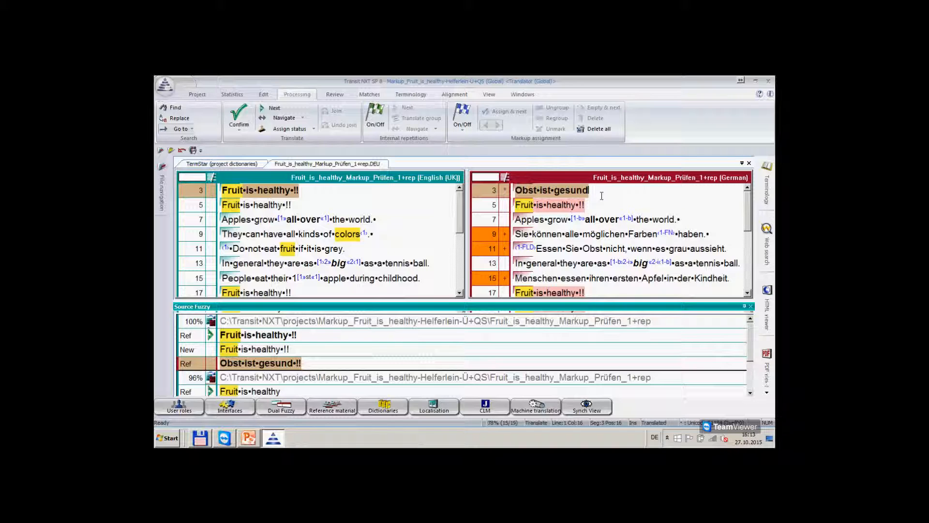
pyautogui.hotkey('ctrl', 'Return')
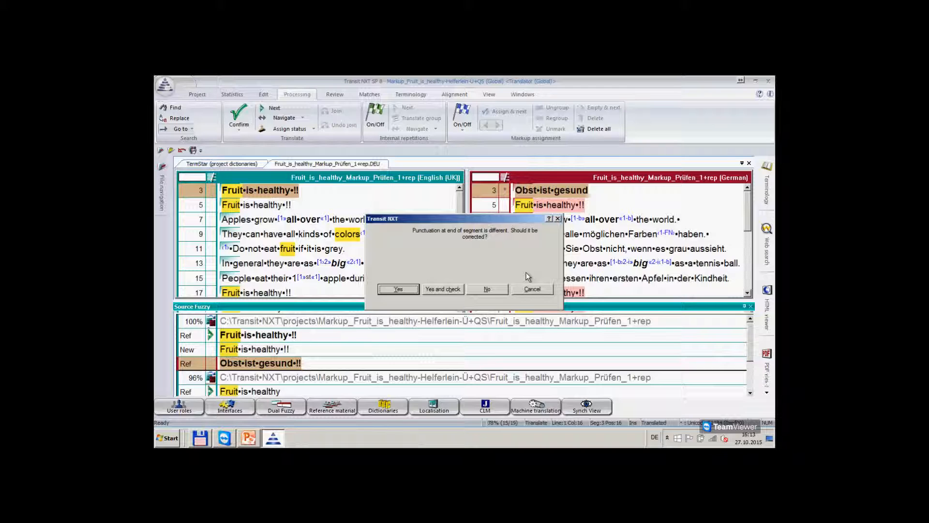
pyautogui.press('Return')
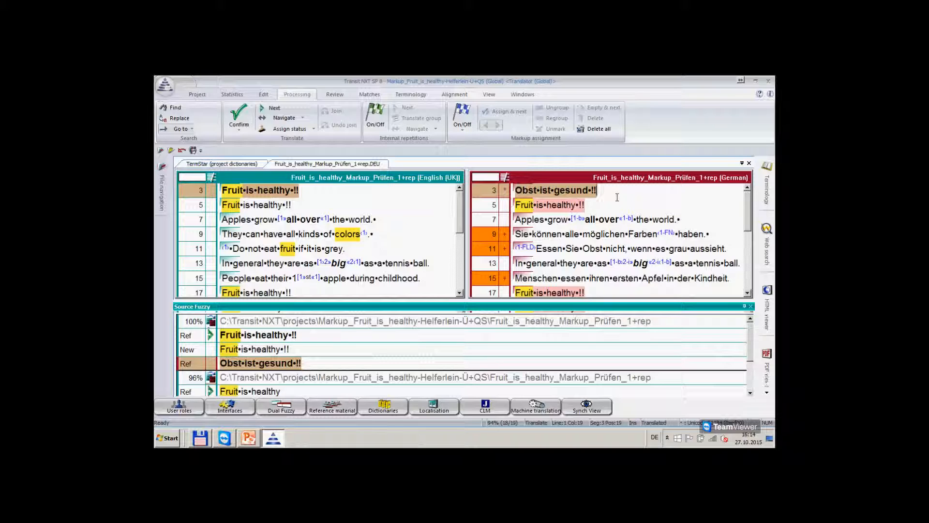
# Select "gesund" and "healthy" in segment 3, then add the Rapid entry command to the Quick Access Toolbar
pyautogui.click(552, 220)
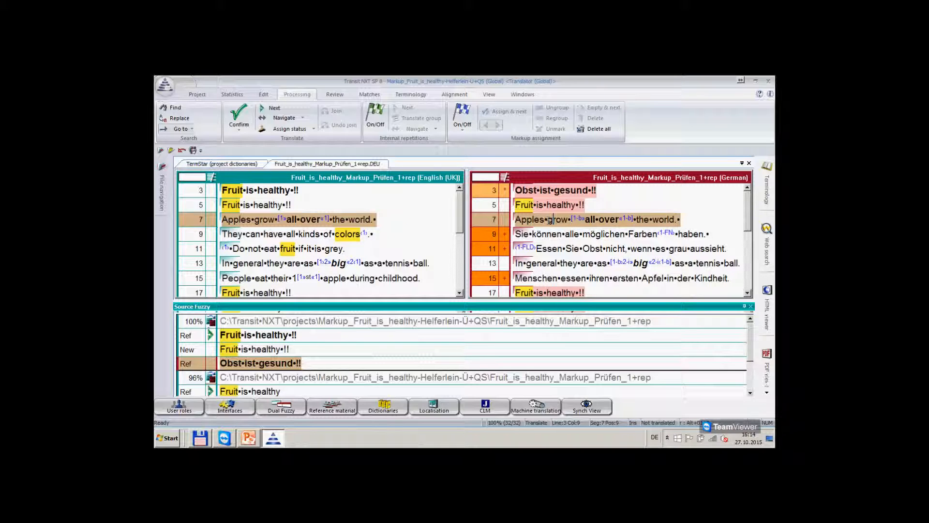
pyautogui.moveTo(555, 190); pyautogui.dragTo(589, 190)
pyautogui.moveTo(258, 190); pyautogui.dragTo(294, 191)
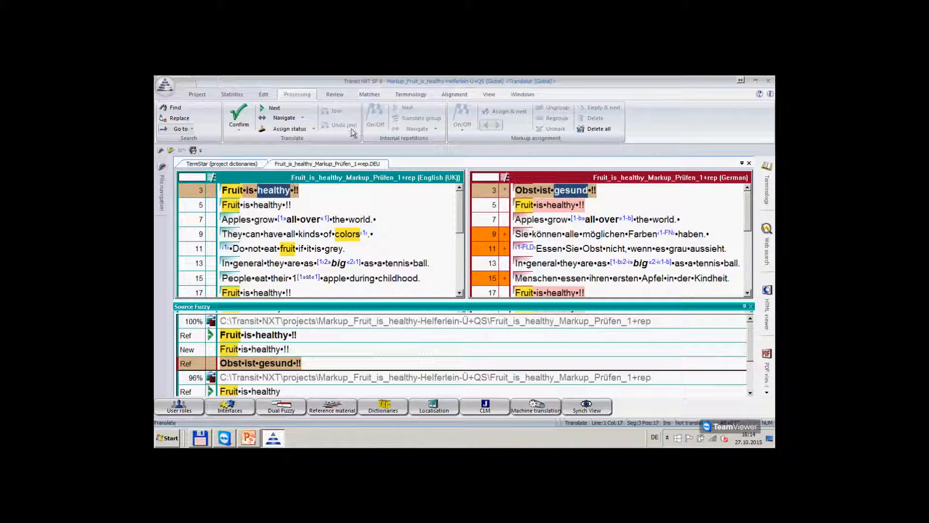
pyautogui.click(411, 94)
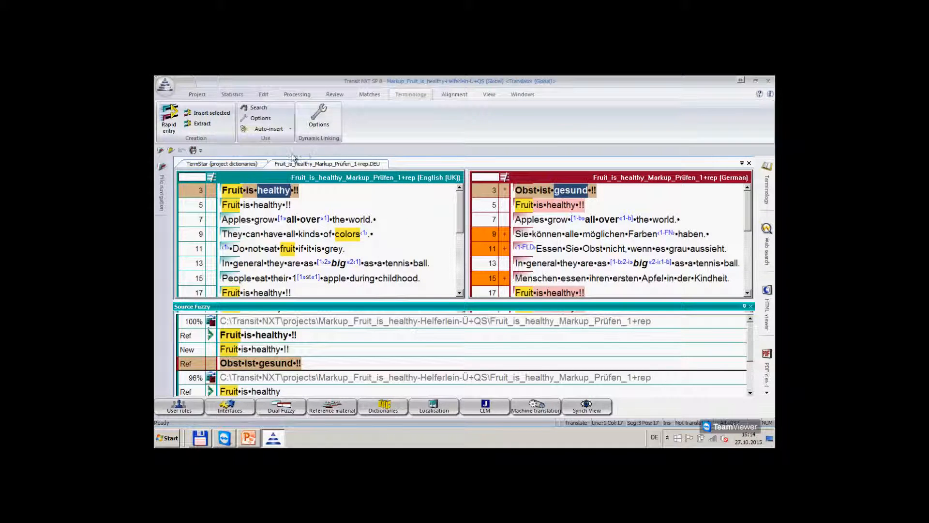
pyautogui.moveTo(161, 186)
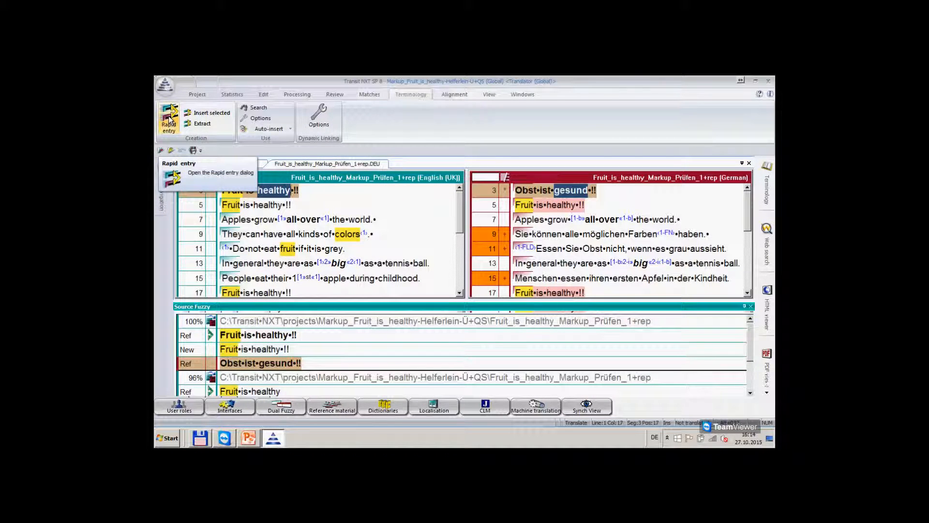
pyautogui.rightClick(169, 120)
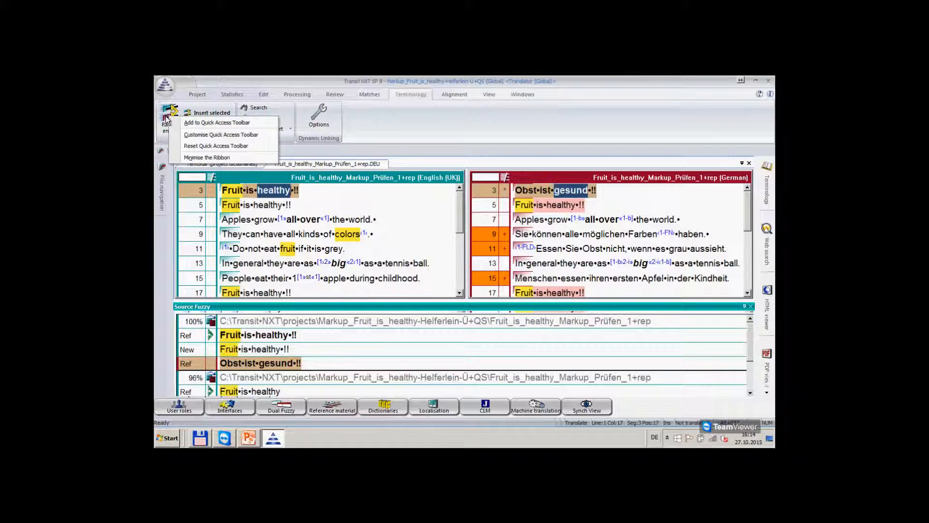
pyautogui.click(191, 123)
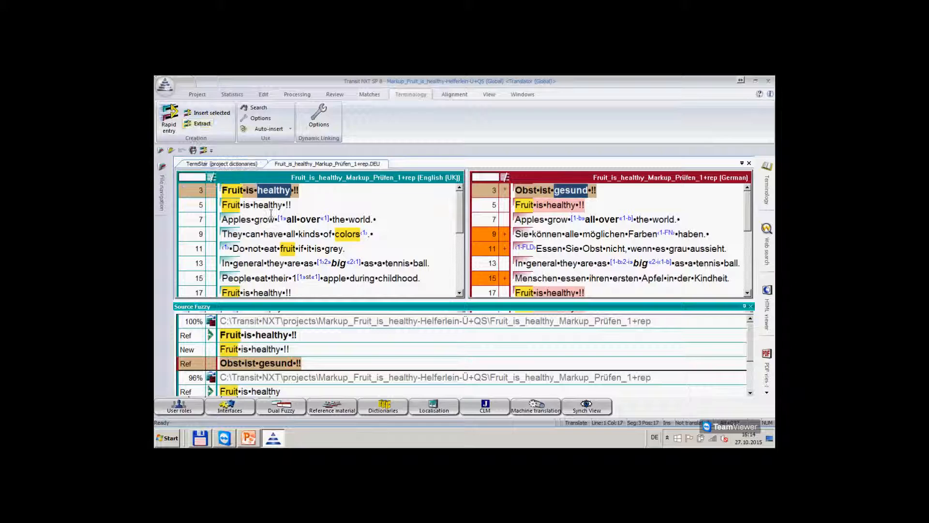
# Save the selected term pair healthy and gesund in the MeinWörterbuch dictionary with Rapid entry
pyautogui.click(203, 151)
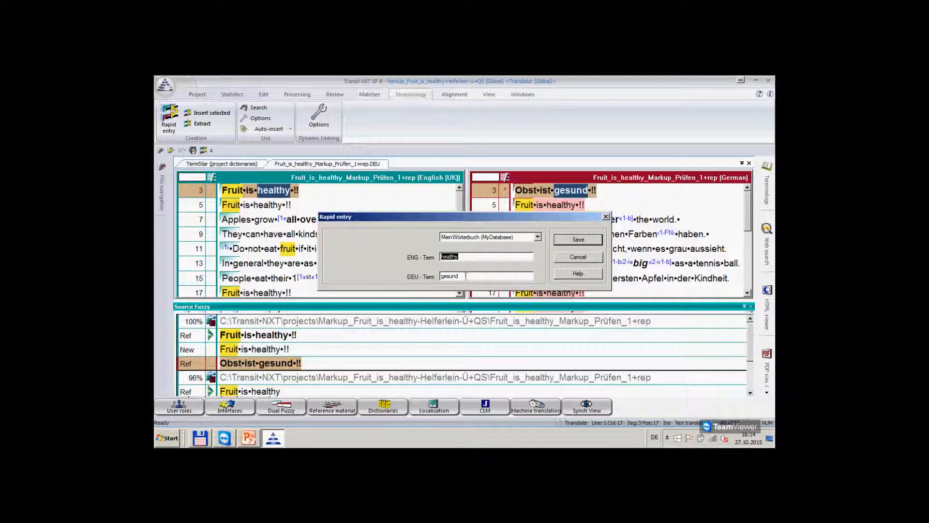
pyautogui.click(568, 241)
pyautogui.click(572, 258)
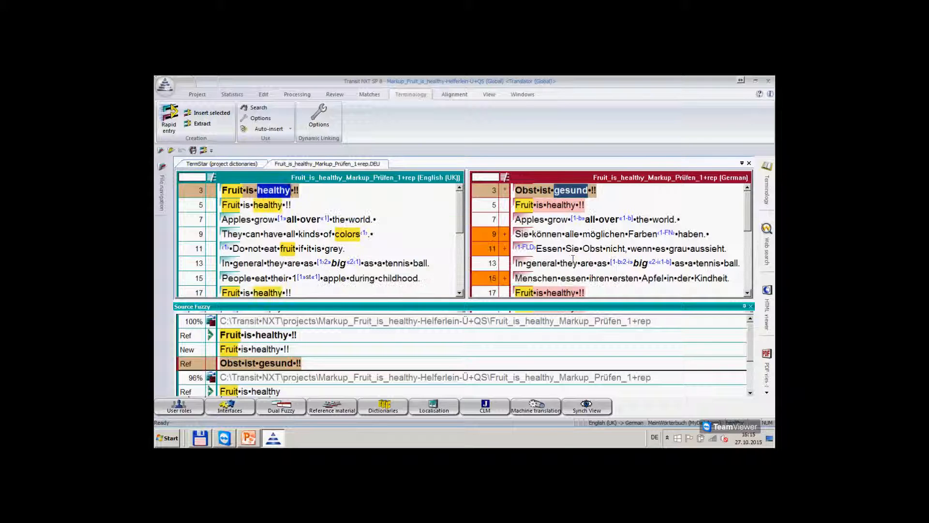
# Open a rapid dictionary entry from German segment 5 and cancel it without saving
pyautogui.click(537, 204)
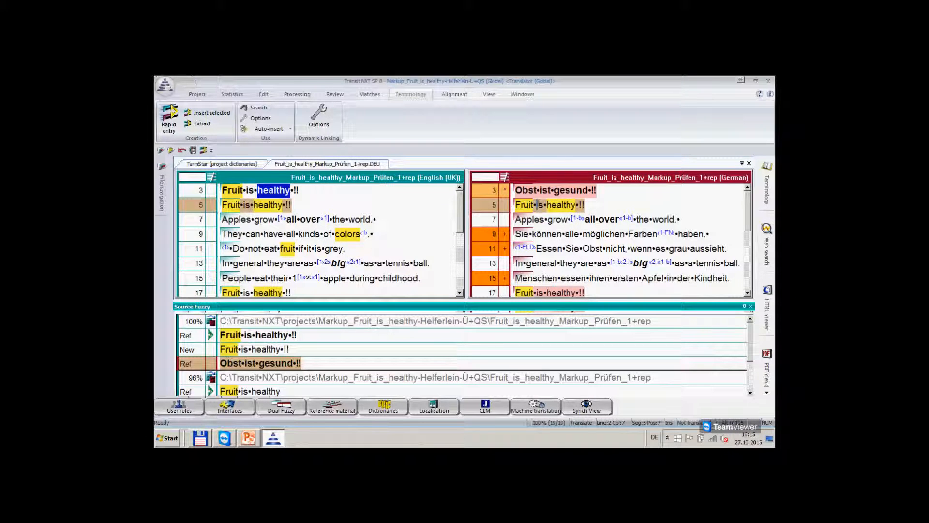
pyautogui.press('alt')
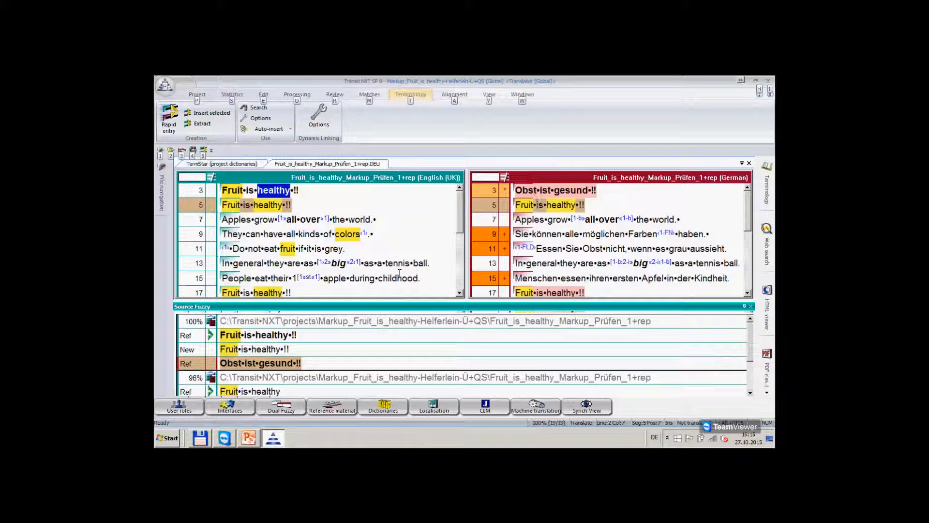
pyautogui.hotkey('alt', '5')
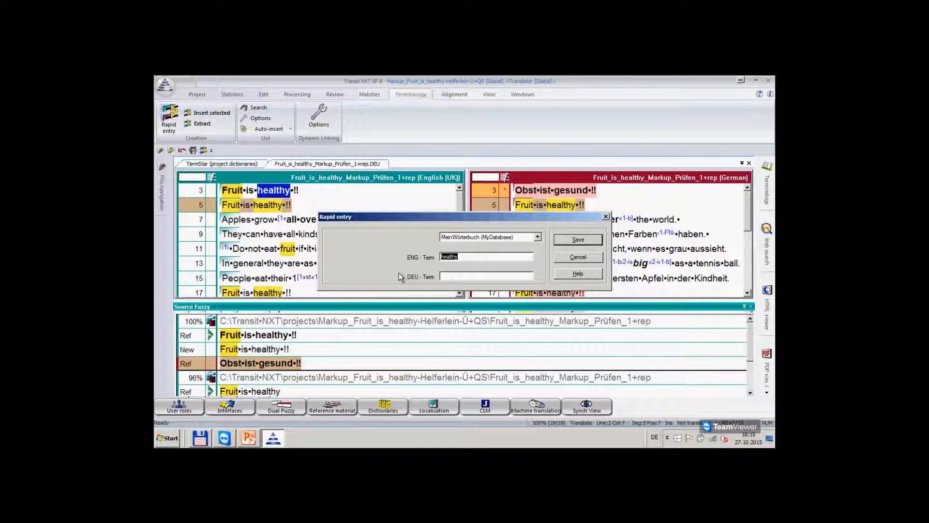
pyautogui.click(589, 257)
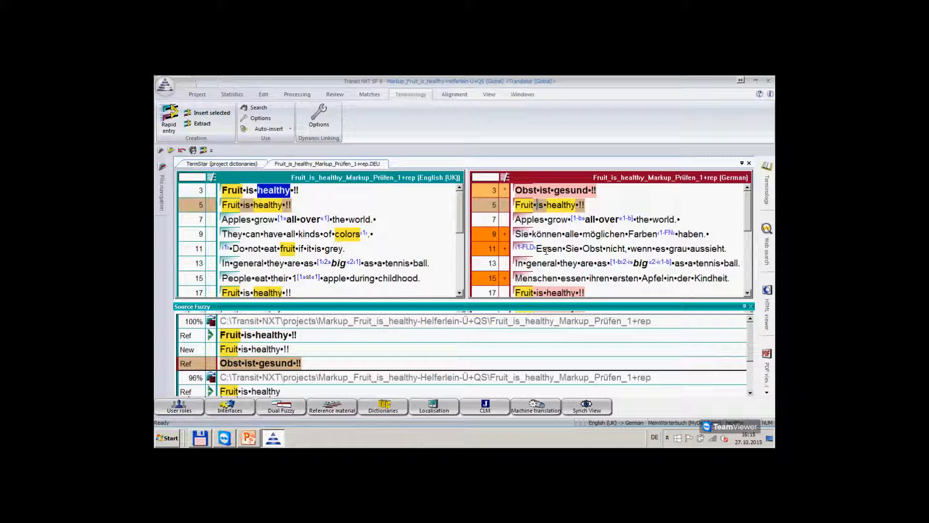
# Display the Segment info window for segment 9, dock it vertically beside the editor and widen it
pyautogui.click(543, 235)
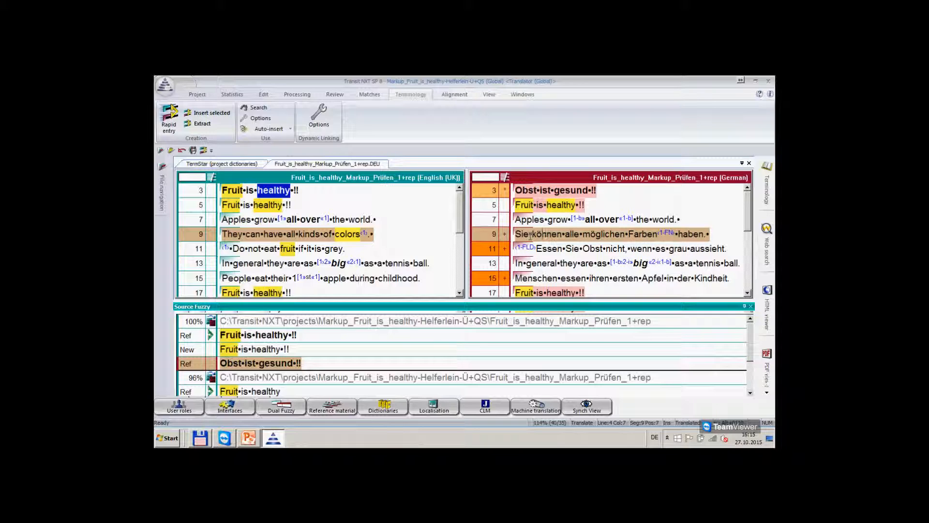
pyautogui.click(523, 95)
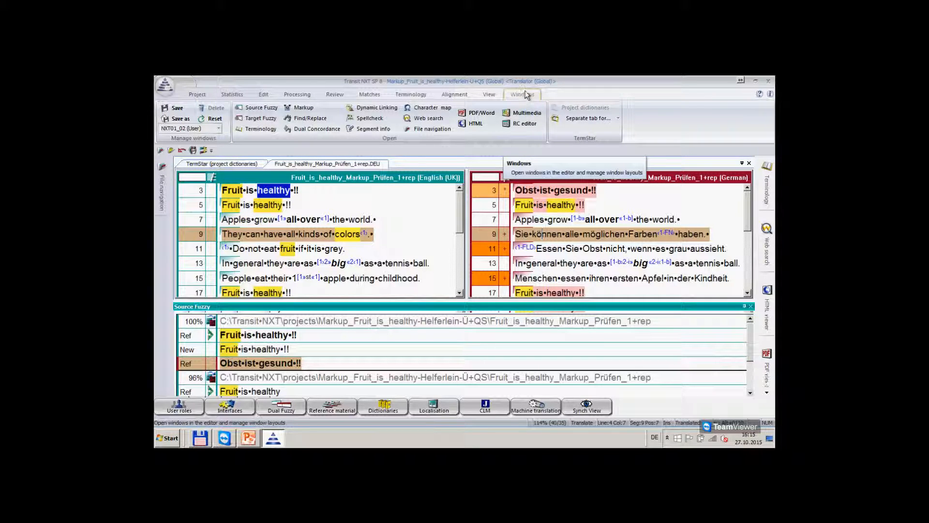
pyautogui.click(373, 129)
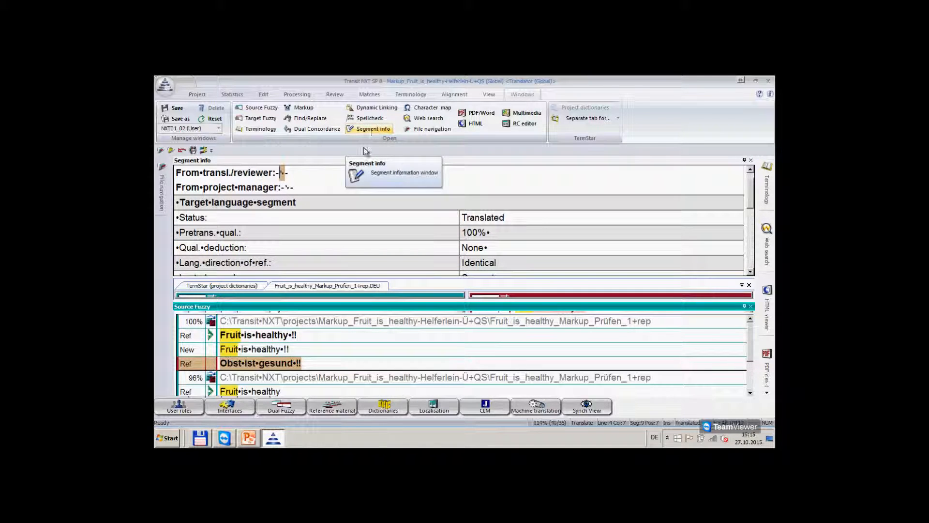
pyautogui.moveTo(334, 160); pyautogui.dragTo(747, 277)
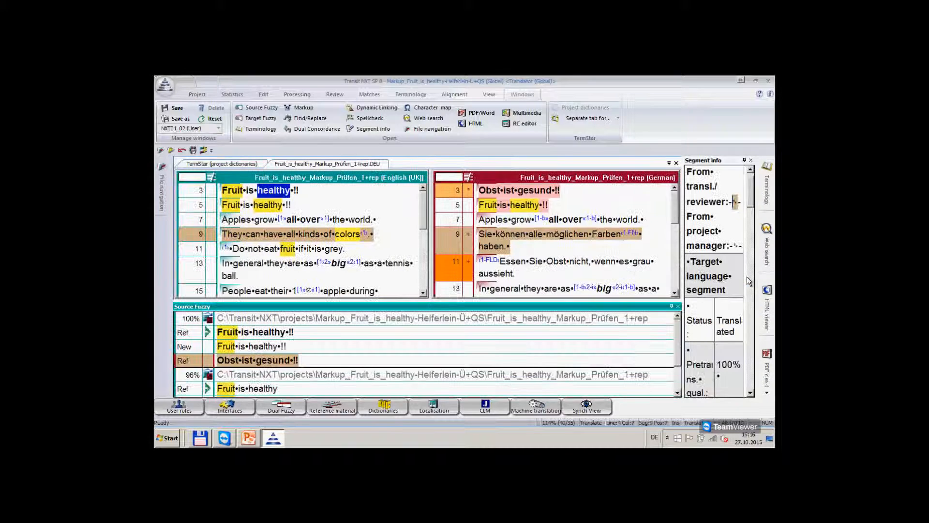
pyautogui.moveTo(684, 252); pyautogui.dragTo(639, 251)
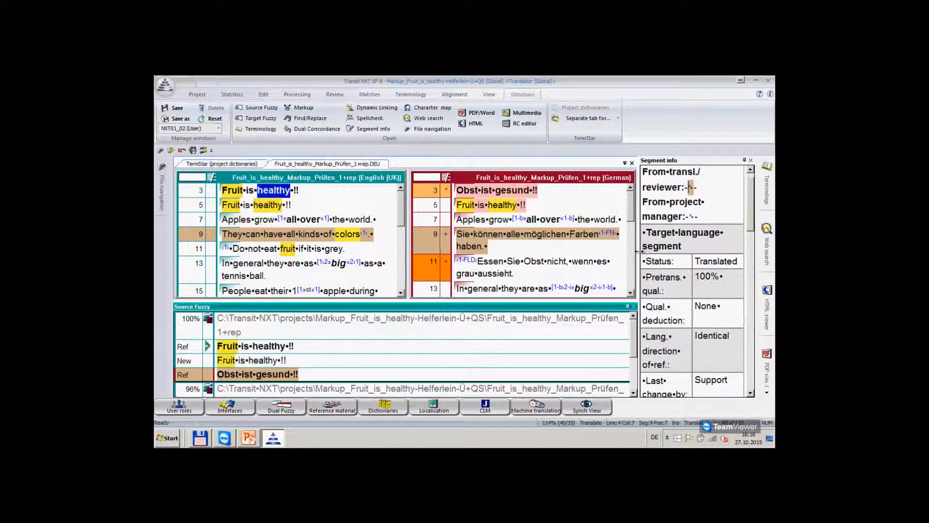
# Hide the Source Fuzzy window and widen the Segment info window further
pyautogui.click(634, 307)
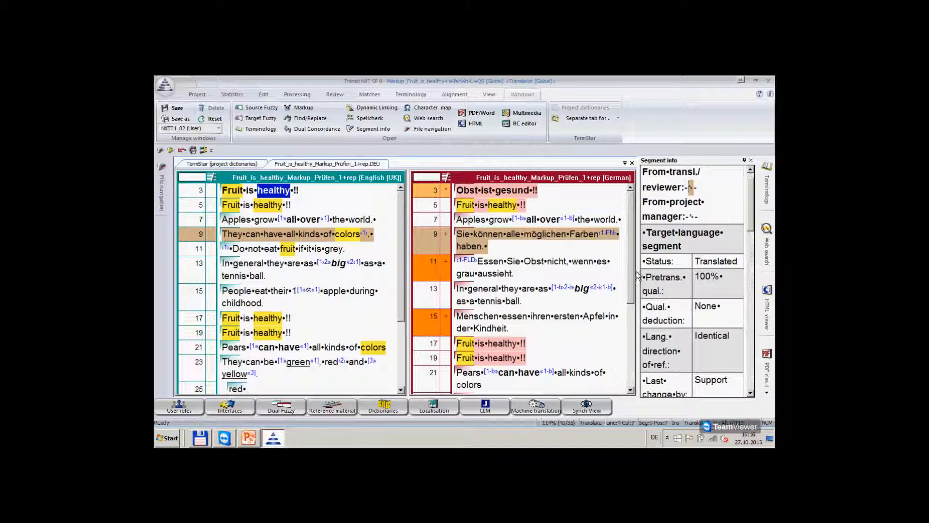
pyautogui.moveTo(638, 275); pyautogui.dragTo(624, 271)
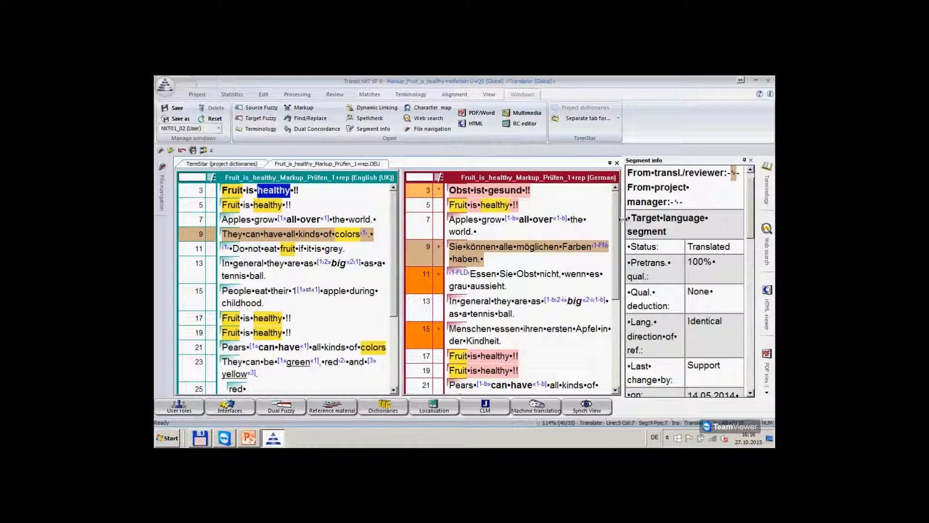
pyautogui.moveTo(624, 221); pyautogui.dragTo(592, 220)
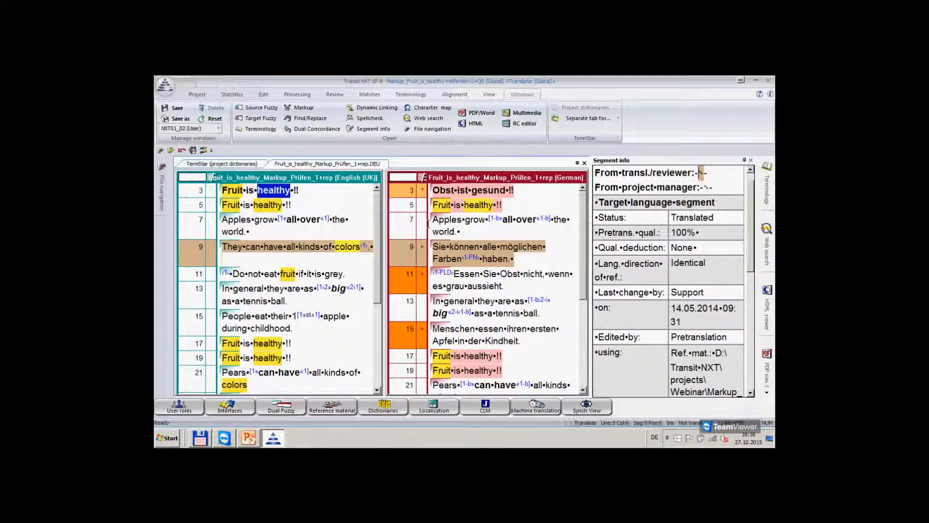
# Enter the translator/reviewer comment "Please check here this sentence" for segment 9
pyautogui.click(663, 172)
pyautogui.scroll(-1, 670, 183)
pyautogui.scroll(2, 670, 184)
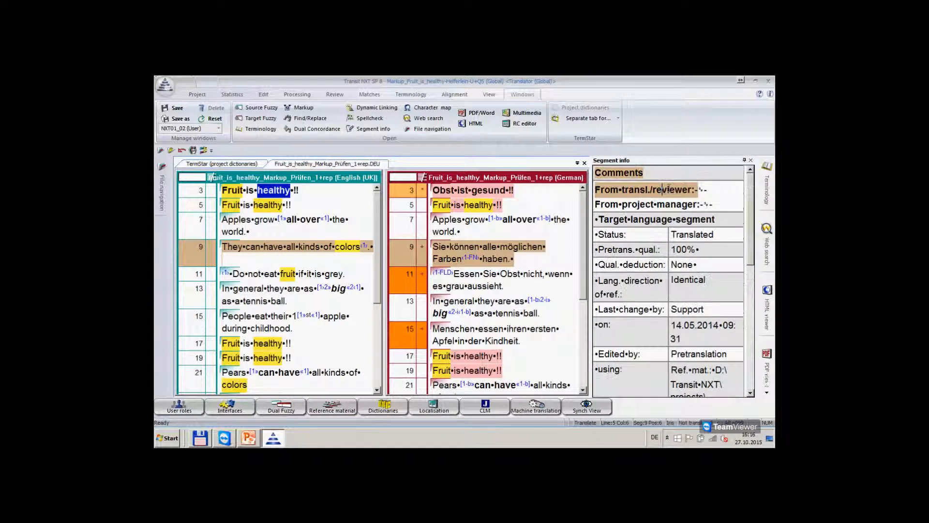
pyautogui.click(669, 203)
pyautogui.click(668, 189)
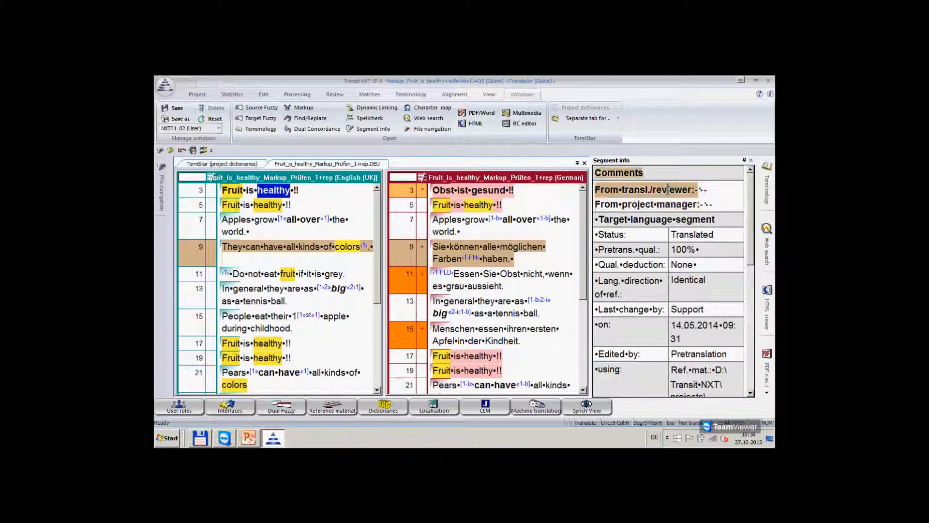
pyautogui.click(701, 190)
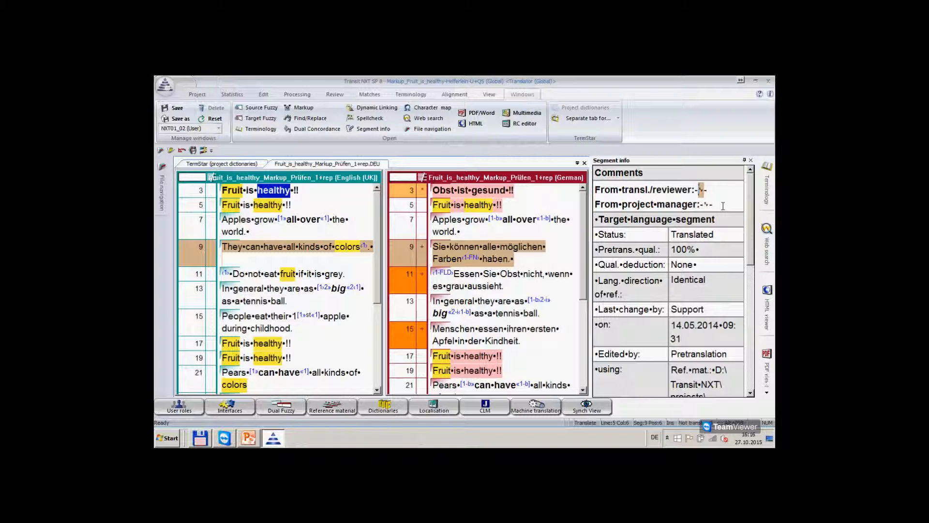
pyautogui.write('lease ch')
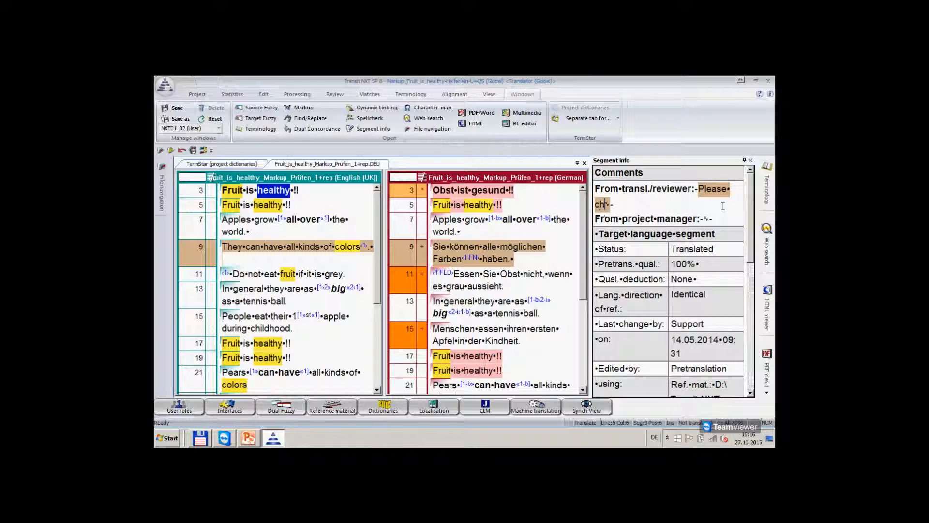
pyautogui.write('eck here this setn')
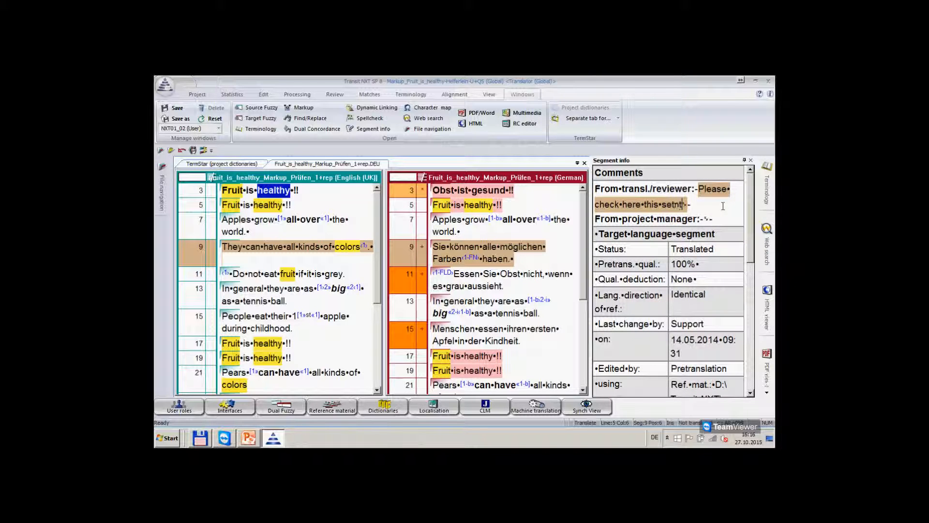
pyautogui.press('BackSpace')
pyautogui.write('ntence')
# Try a segment filter for repetition segments with comments, then switch the filter off and go to German segment 19
pyautogui.click(488, 96)
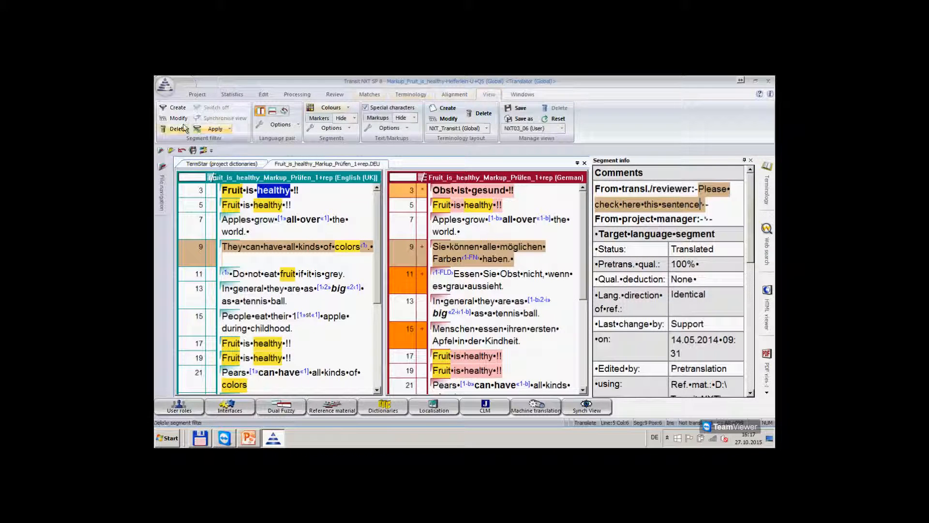
pyautogui.click(178, 108)
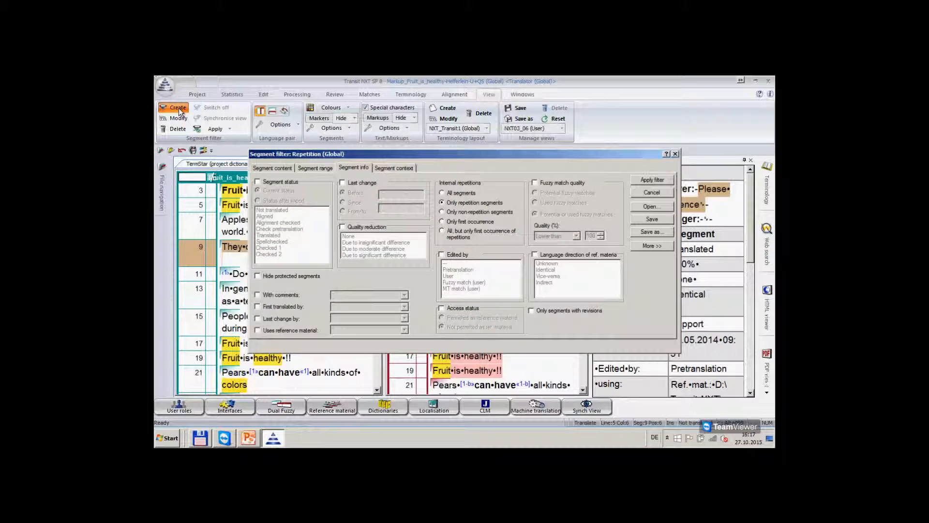
pyautogui.click(258, 295)
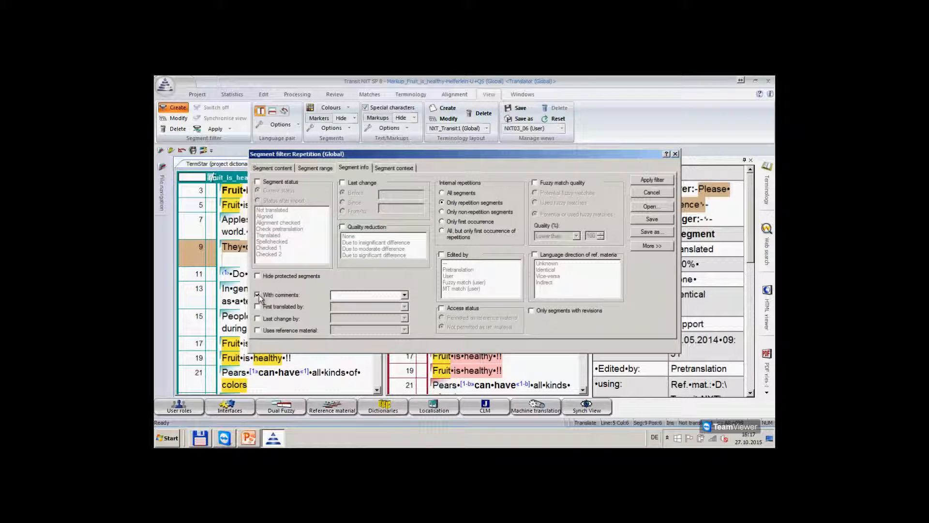
pyautogui.click(656, 180)
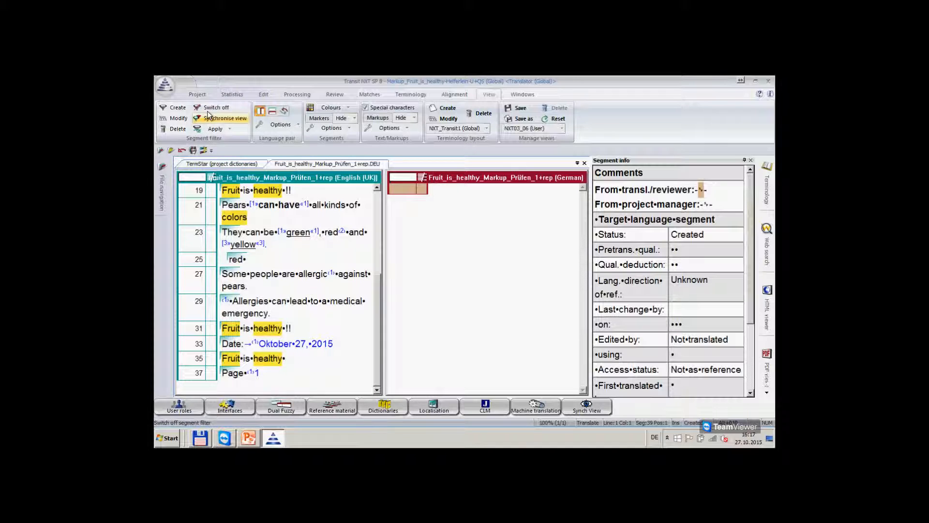
pyautogui.click(468, 203)
pyautogui.scroll(2, 484, 227)
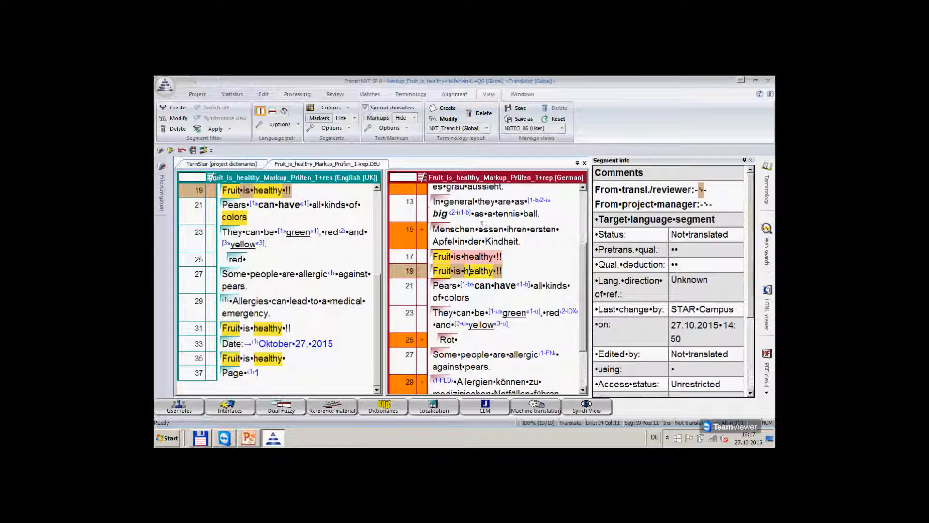
# Examine the segment info and comment fields for German segments 3, 5 and 13
pyautogui.click(473, 202)
pyautogui.scroll(3, 473, 201)
pyautogui.click(472, 191)
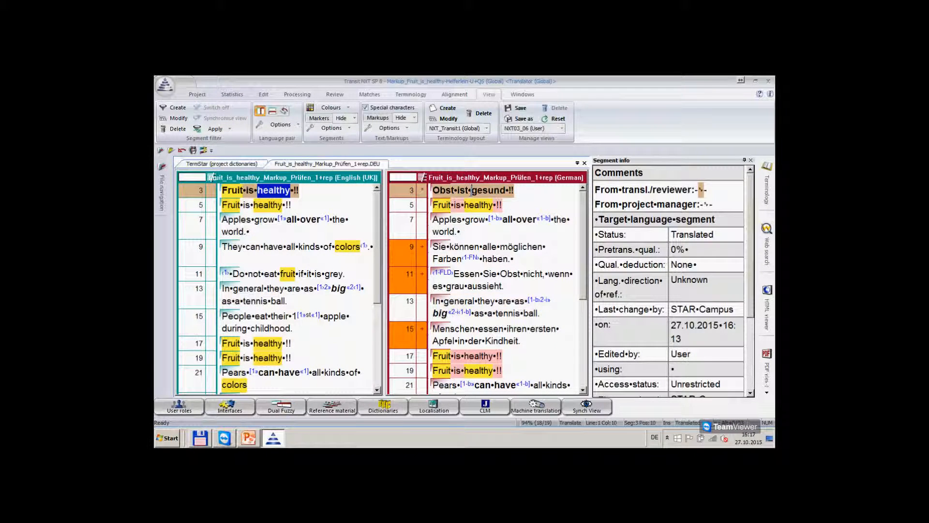
pyautogui.click(631, 191)
pyautogui.click(625, 203)
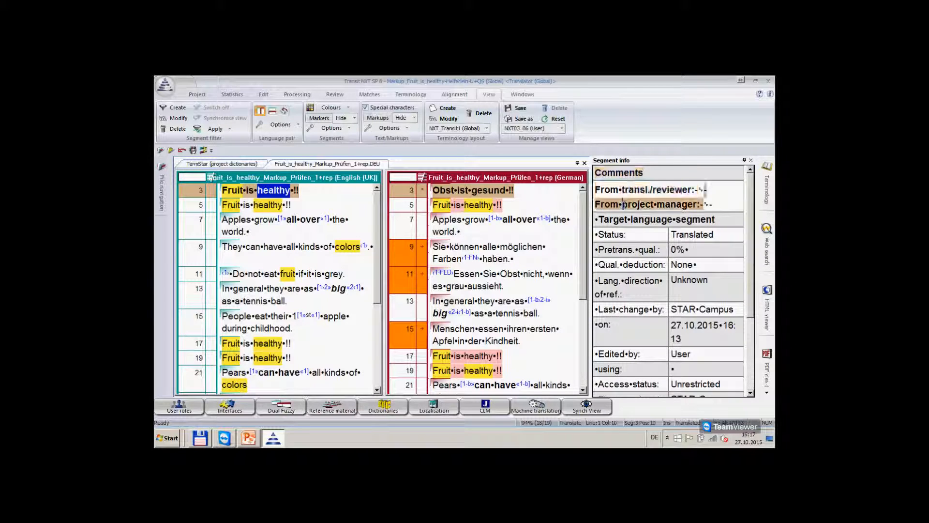
pyautogui.click(474, 203)
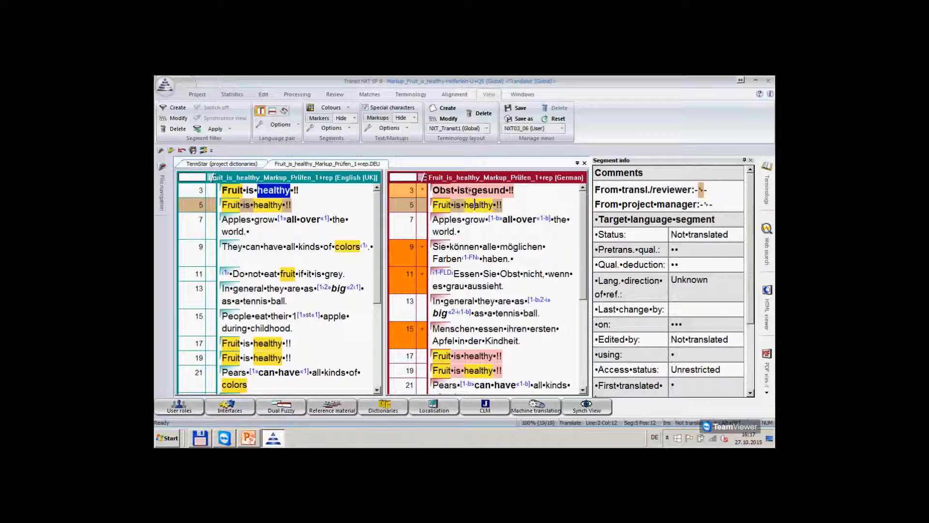
pyautogui.click(468, 191)
pyautogui.click(477, 206)
pyautogui.moveTo(470, 258)
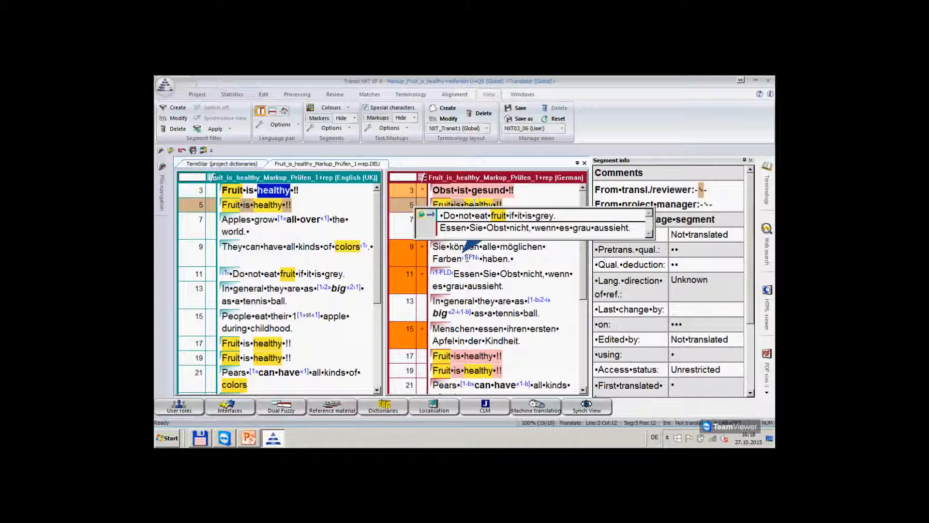
pyautogui.click(531, 299)
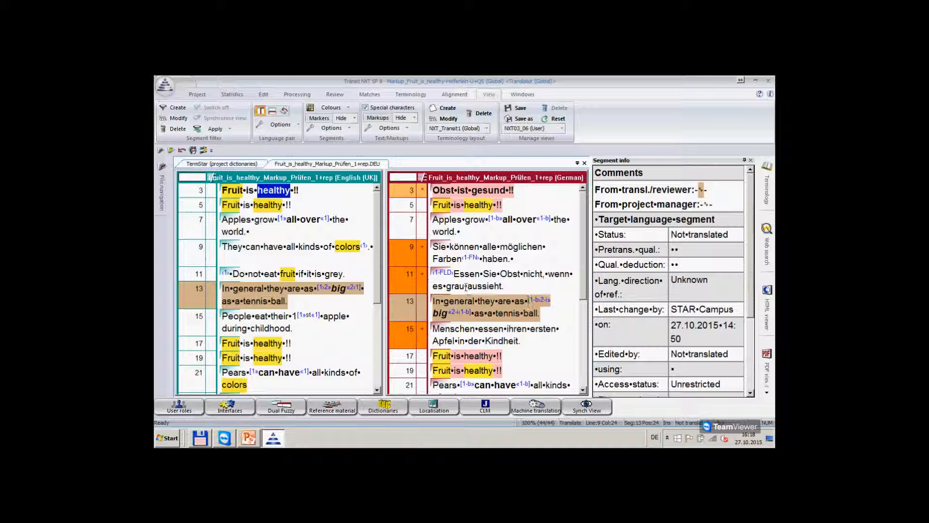
# View the sources the spellcheck can be based on, such as MS Word, project dictionaries and reference files
pyautogui.click(335, 95)
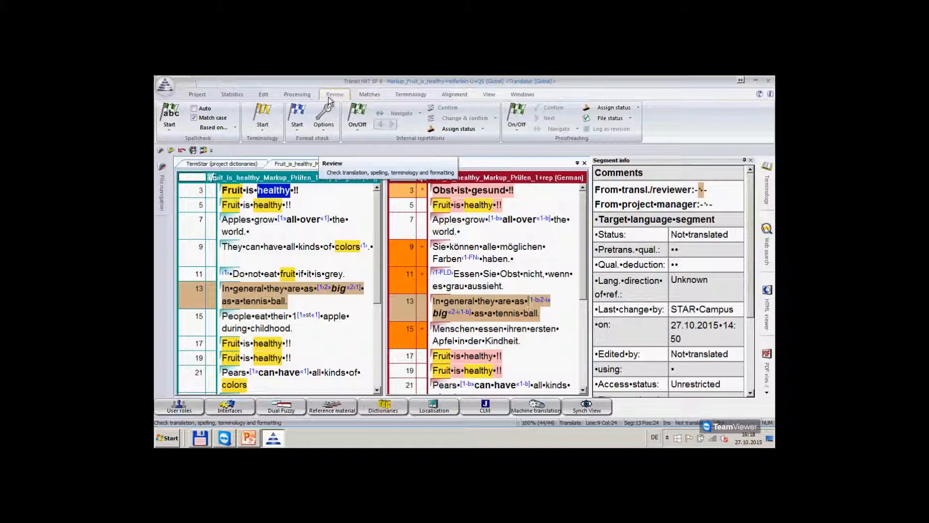
pyautogui.click(234, 128)
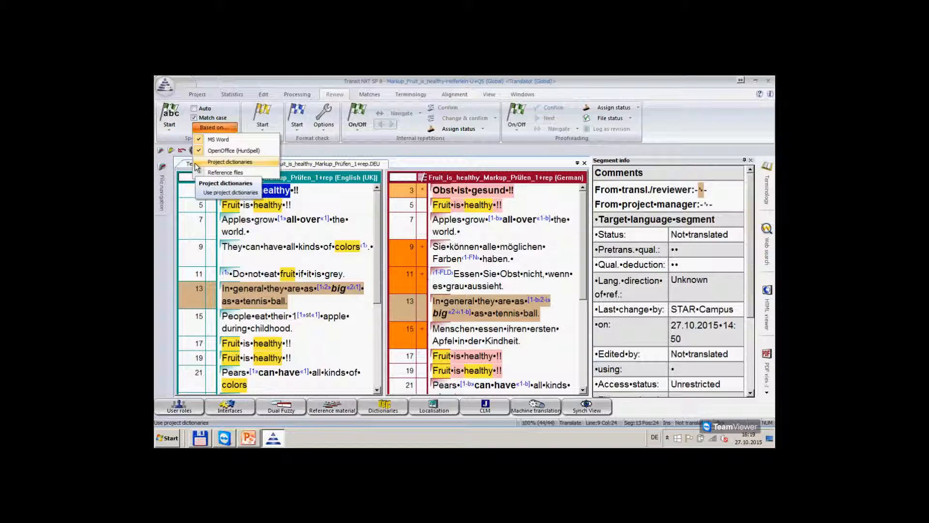
pyautogui.click(466, 305)
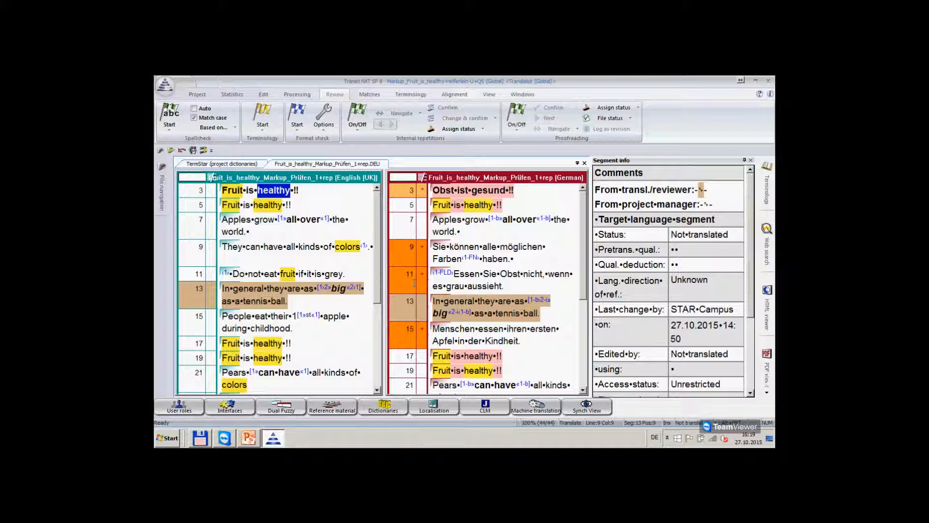
# Enable the miscellaneous format checks and have double spaces found with AutoCorrection
pyautogui.click(324, 119)
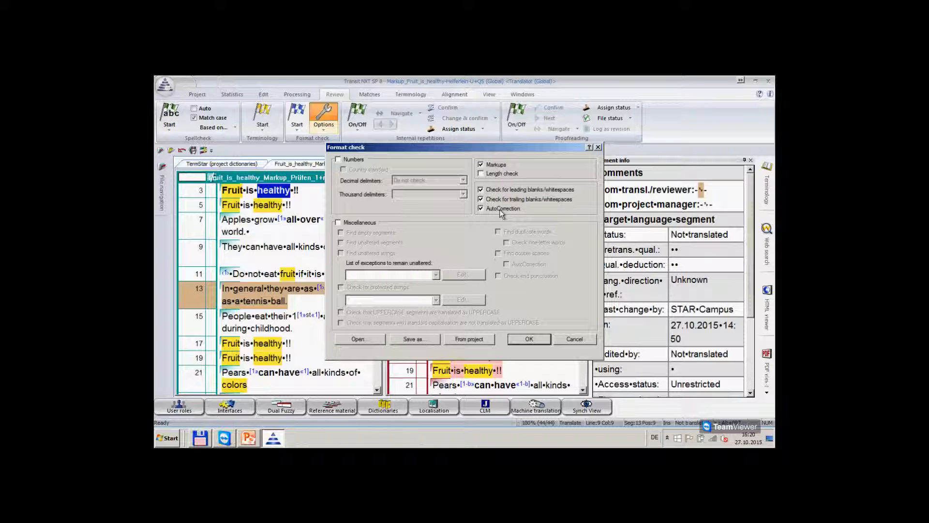
pyautogui.click(338, 223)
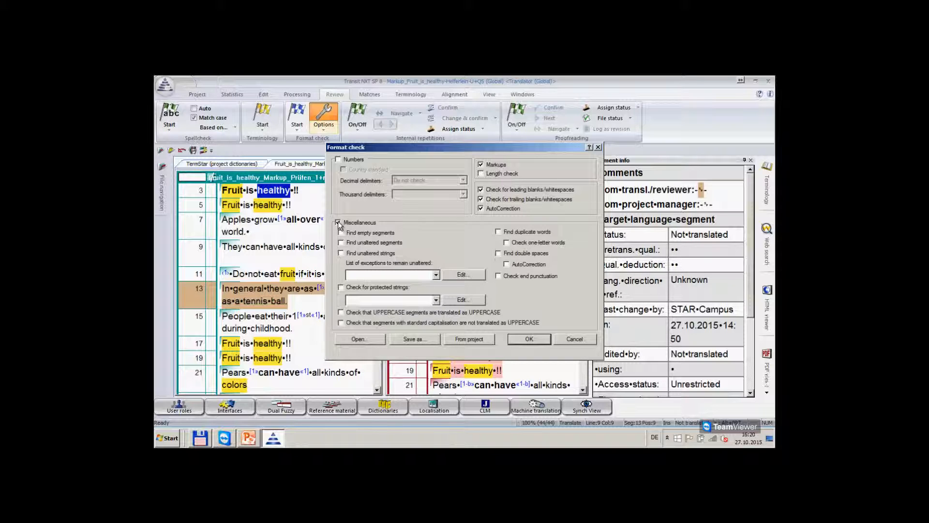
pyautogui.click(499, 253)
# Save the format check options as "My own QSA" with Global scope and accept the settings
pyautogui.click(418, 342)
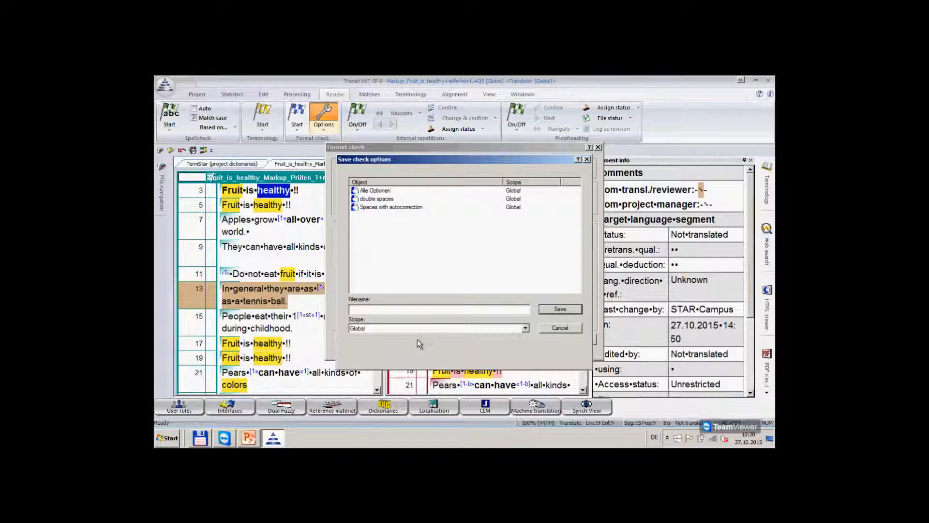
pyautogui.click(361, 310)
pyautogui.write('My b')
pyautogui.press('BackSpace')
pyautogui.write('own')
pyautogui.write(' QS')
pyautogui.write('A')
pyautogui.click(560, 309)
pyautogui.click(531, 340)
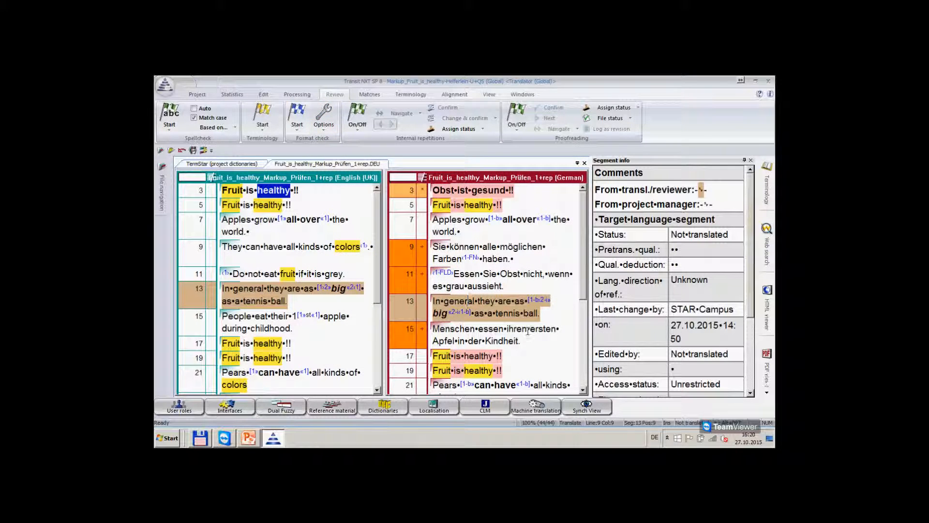
# Run the format check that updates the error display in the File navigation window
pyautogui.click(298, 129)
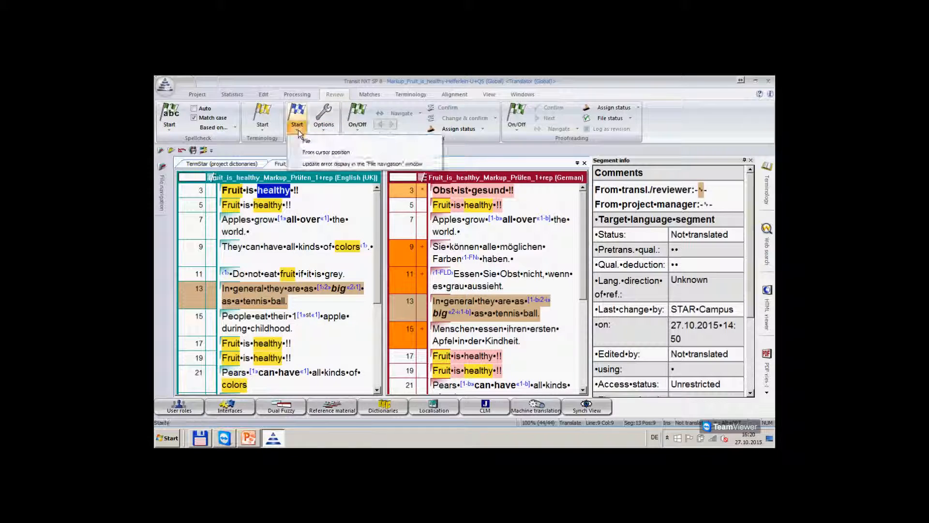
pyautogui.click(314, 165)
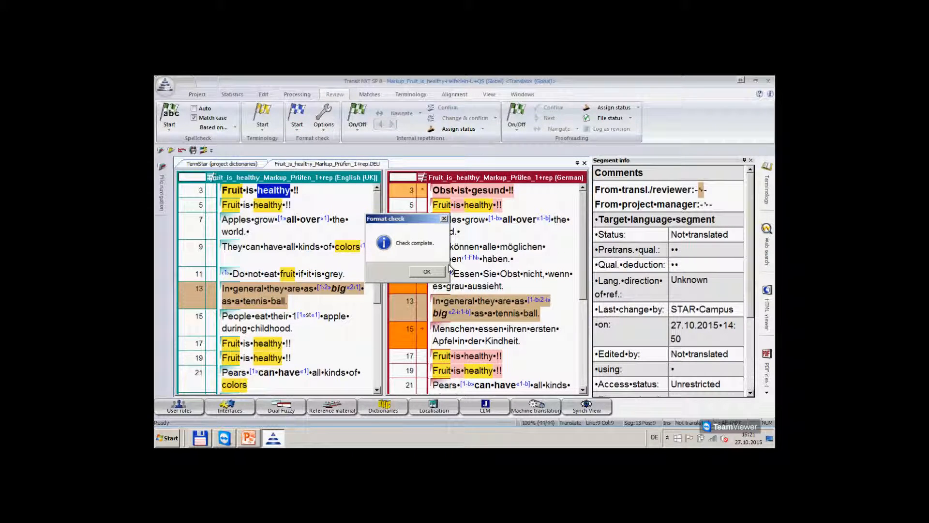
pyautogui.click(427, 271)
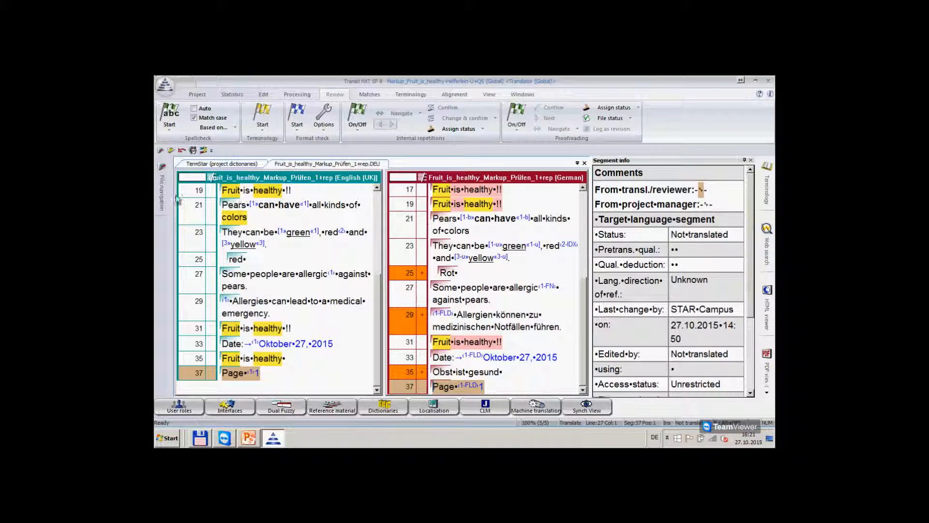
# Show the error types in File navigation, keep the window permanently open and select the Double spaces category
pyautogui.moveTo(163, 193)
pyautogui.click(223, 169)
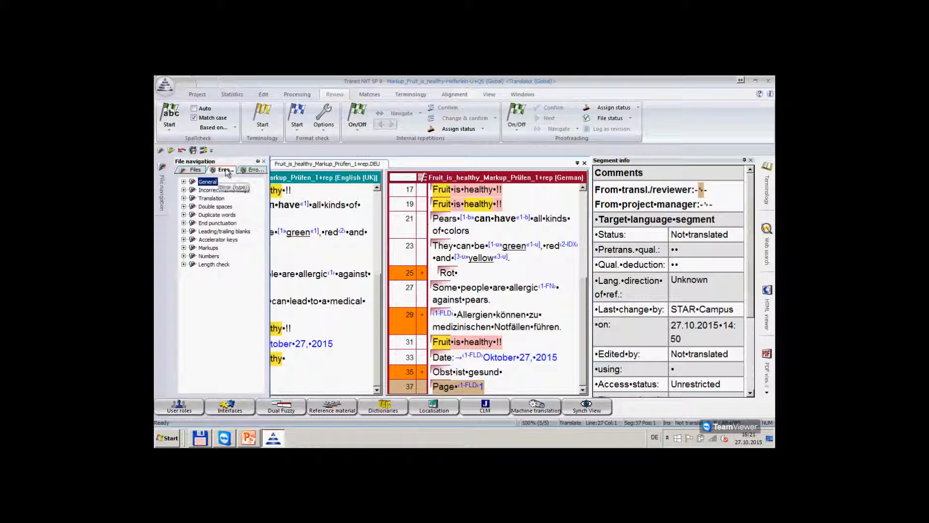
pyautogui.click(258, 163)
pyautogui.click(192, 207)
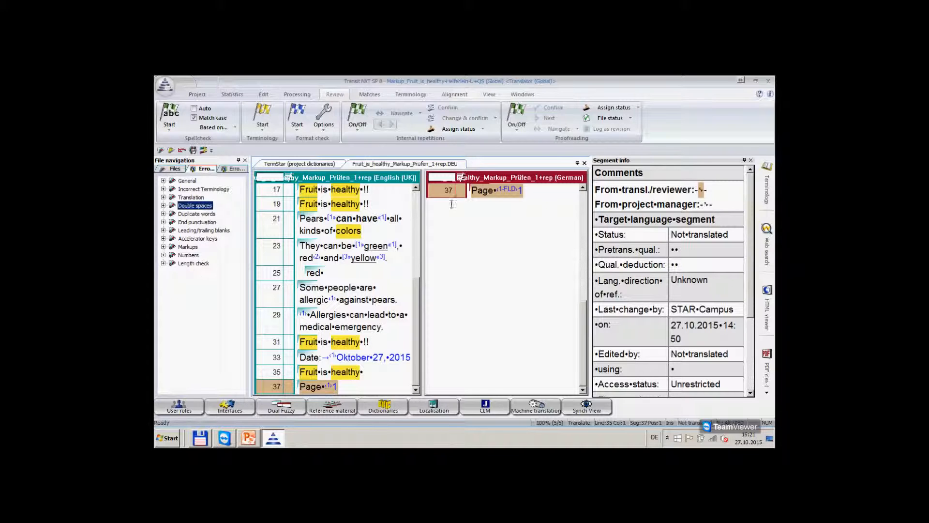
# Delete the footnote markup in German segment 27, the italic markup in segment 13 and the footnote reference field in segment 11
pyautogui.click(482, 191)
pyautogui.scroll(2, 483, 190)
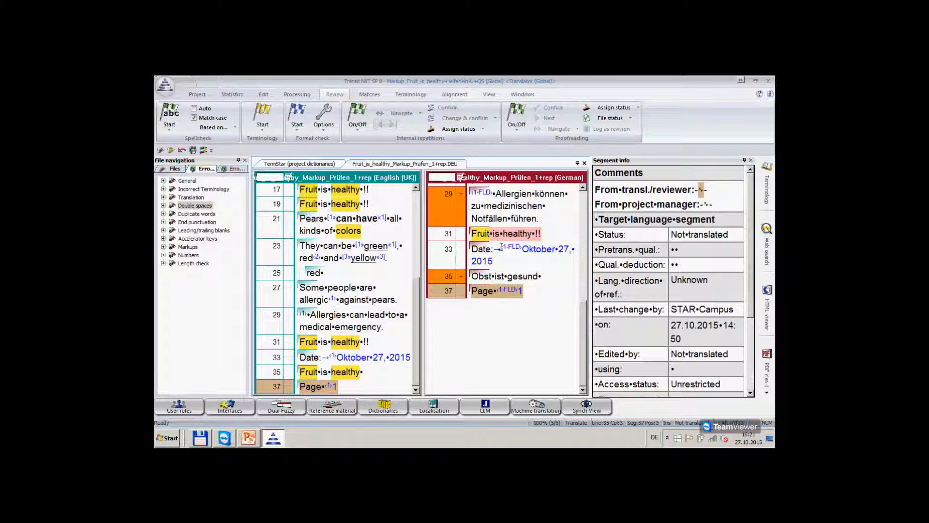
pyautogui.click(488, 193)
pyautogui.scroll(2, 488, 192)
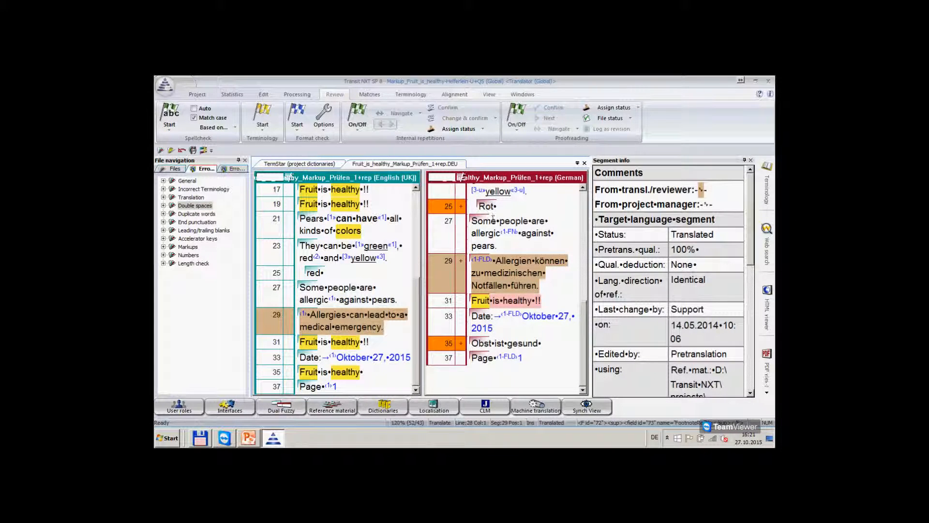
pyautogui.click(508, 236)
pyautogui.scroll(4, 509, 236)
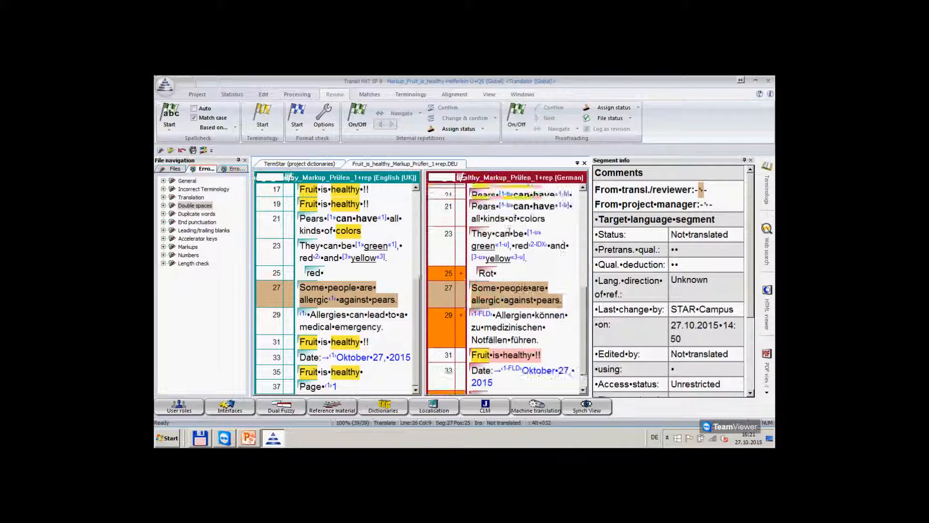
pyautogui.click(512, 206)
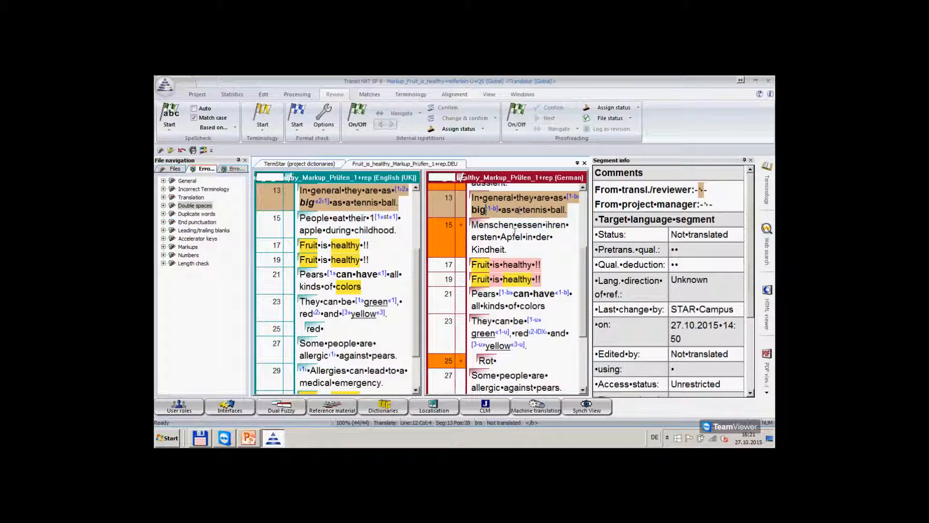
pyautogui.scroll(1, 503, 207)
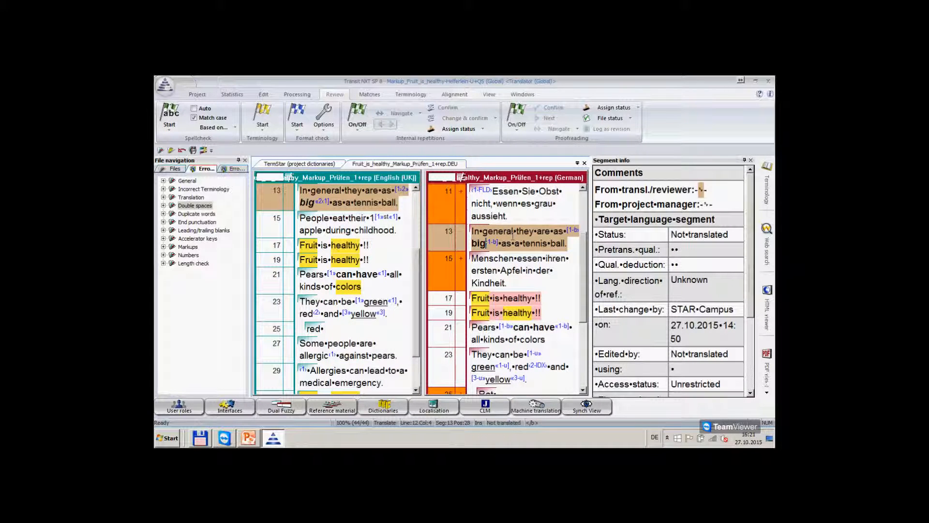
pyautogui.click(499, 203)
# Review the format check options for markups, blanks and double spaces, and accept them as they are
pyautogui.click(323, 125)
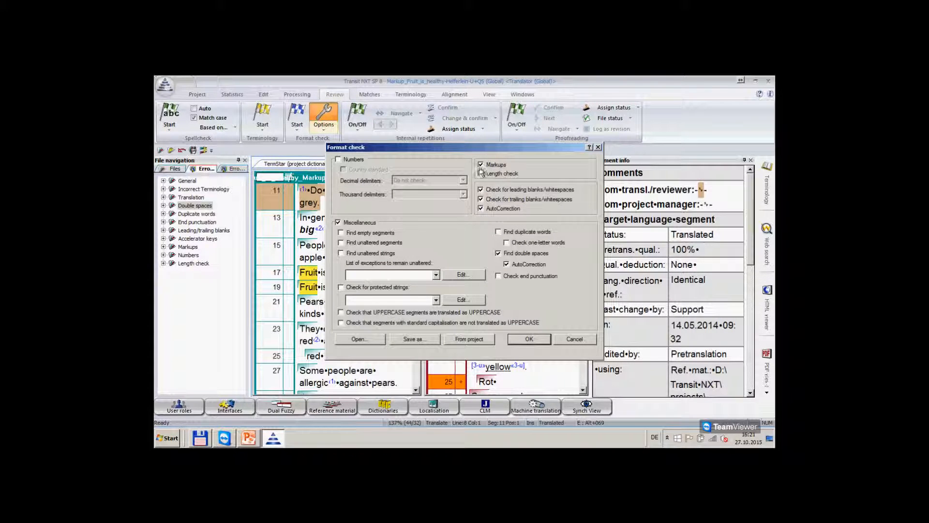
pyautogui.click(529, 339)
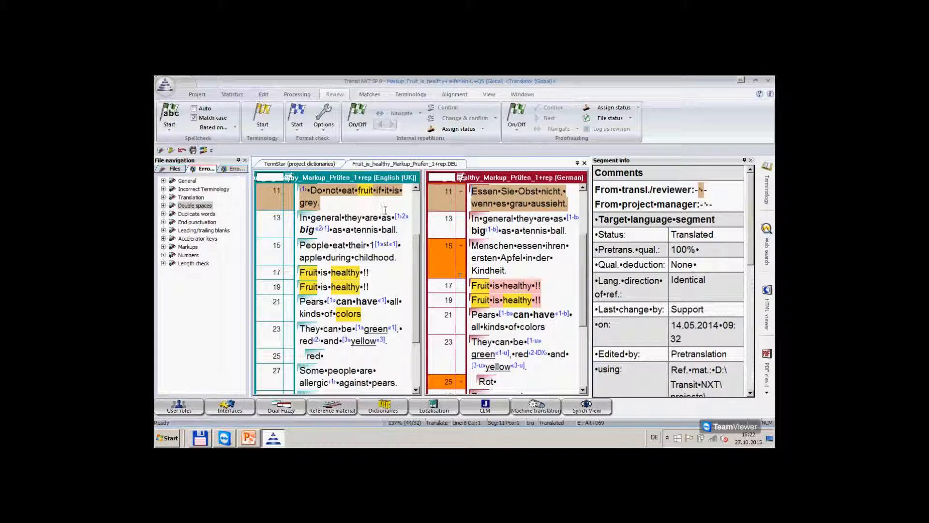
pyautogui.click(324, 114)
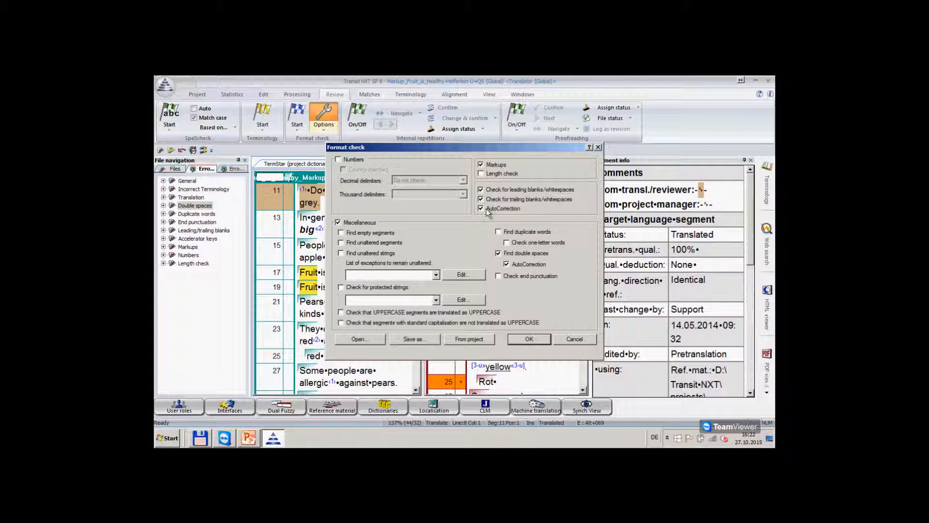
pyautogui.click(523, 340)
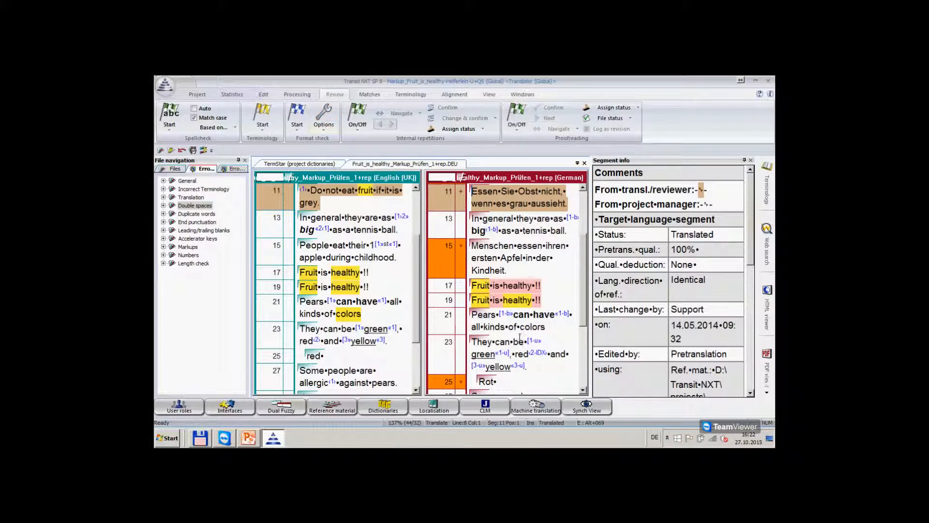
# Rerun the format check to update the File navigation error display after the markup deletions
pyautogui.click(298, 130)
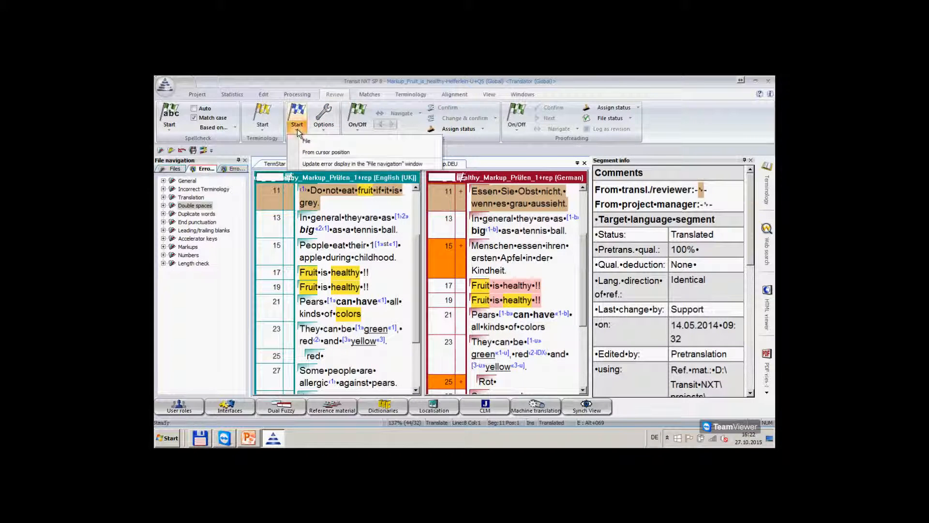
pyautogui.click(312, 163)
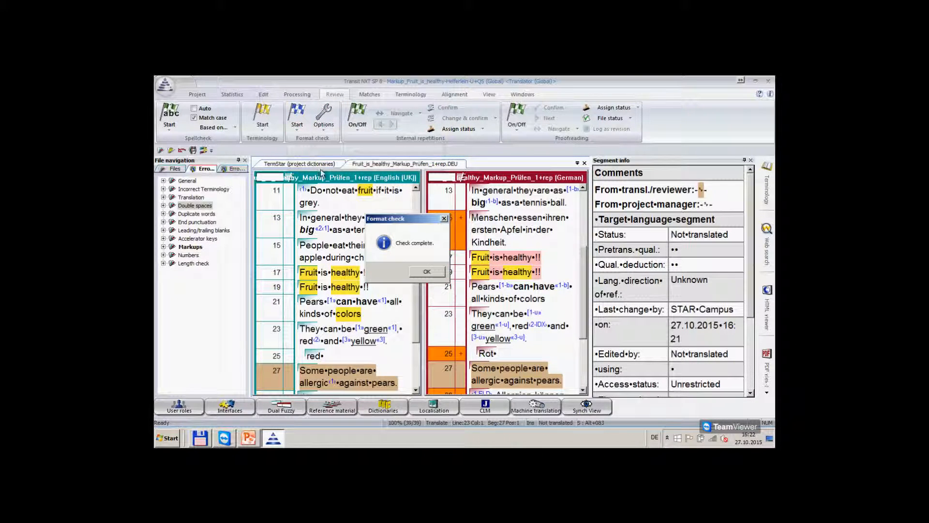
pyautogui.click(427, 272)
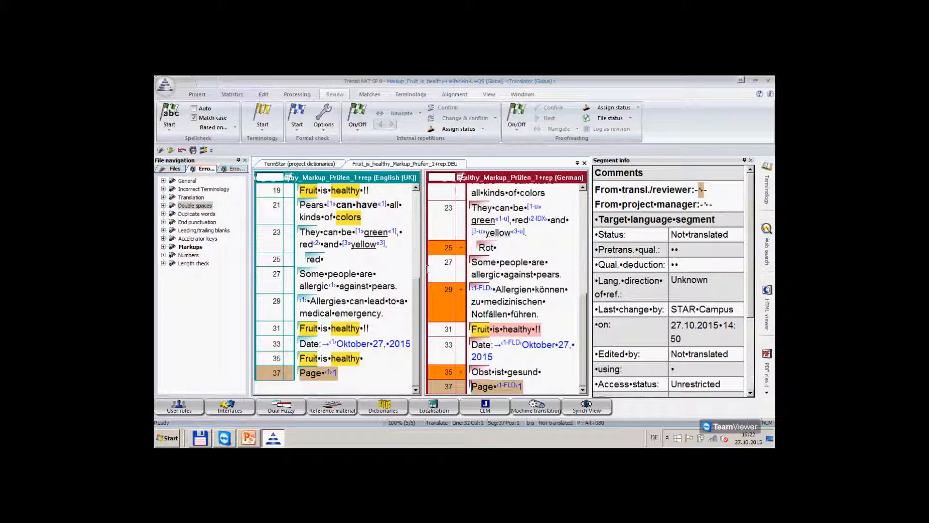
# Expand the Missing markups errors, go to the segment of each listed error and widen the File navigation window
pyautogui.click(164, 247)
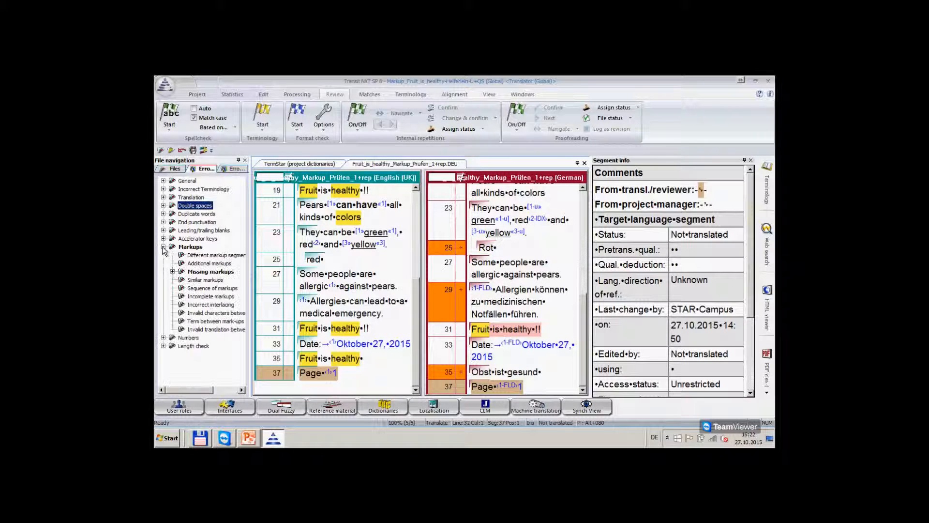
pyautogui.click(172, 272)
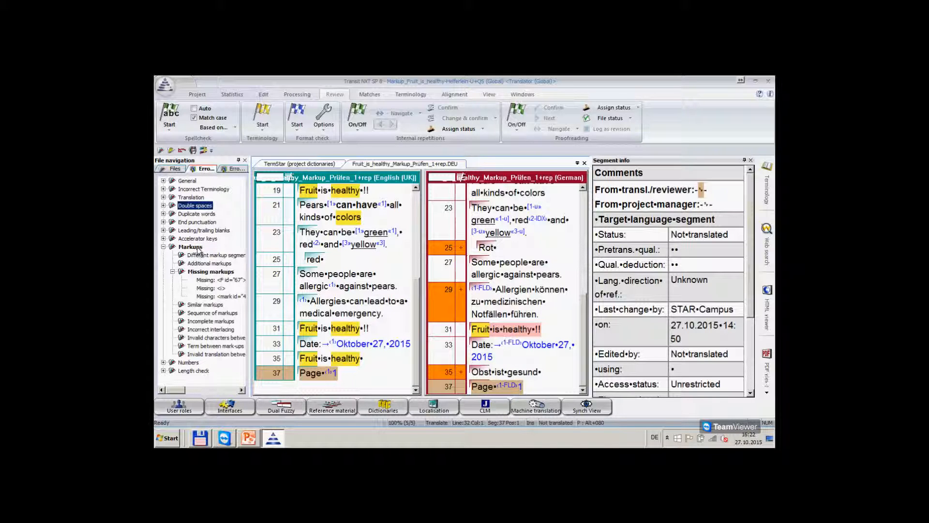
pyautogui.click(209, 282)
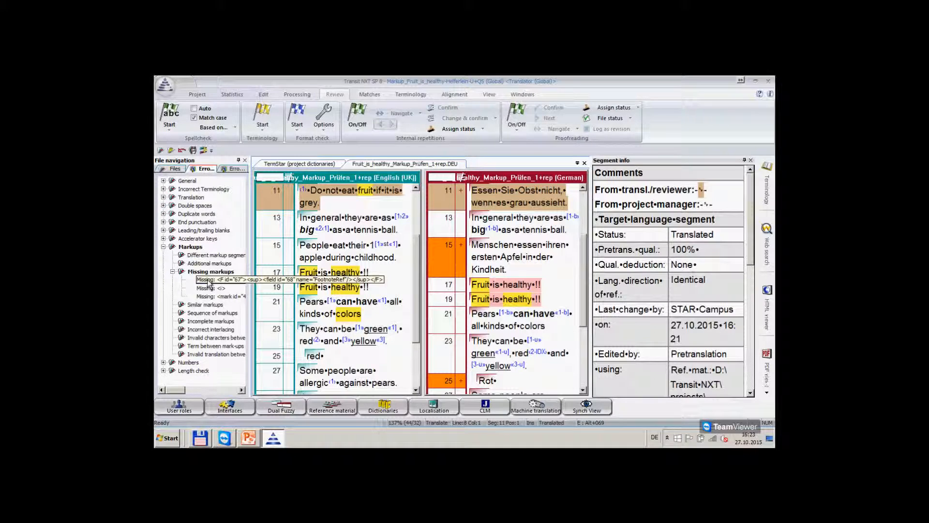
pyautogui.click(207, 289)
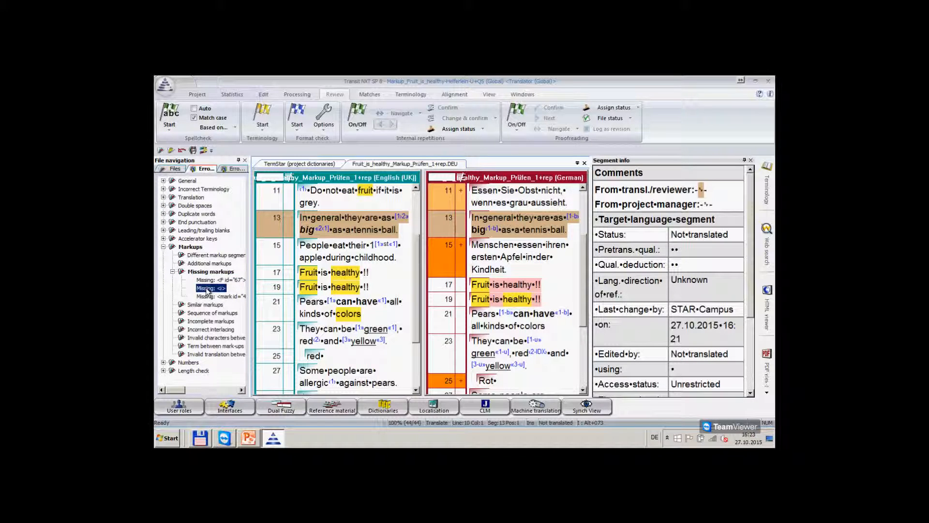
pyautogui.click(208, 297)
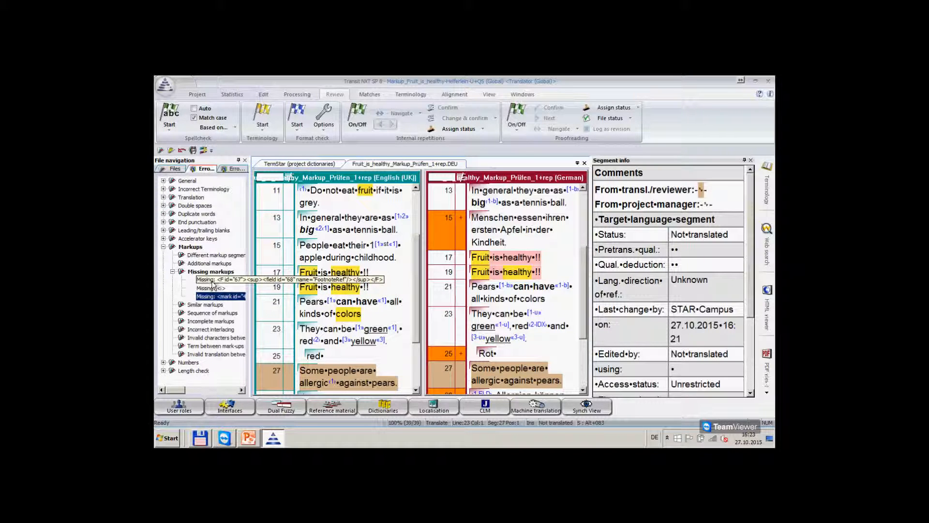
pyautogui.moveTo(250, 202); pyautogui.dragTo(261, 201)
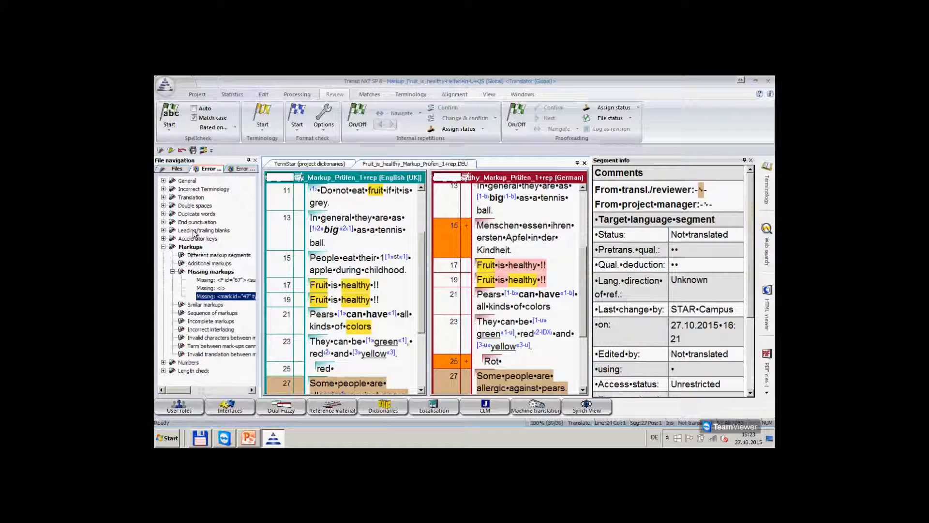
# Examine the format check start options and the commands available for handling the Missing markups errors in the File navigation window
pyautogui.click(173, 272)
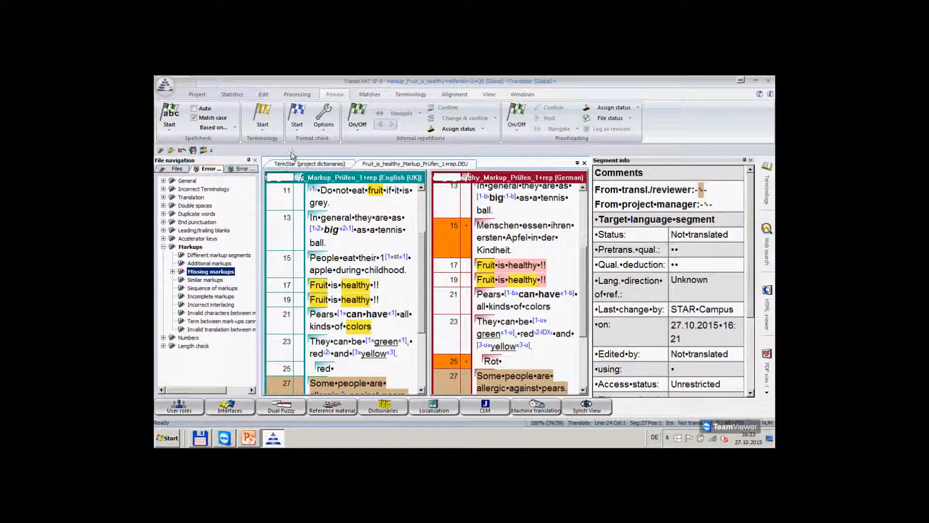
pyautogui.click(297, 130)
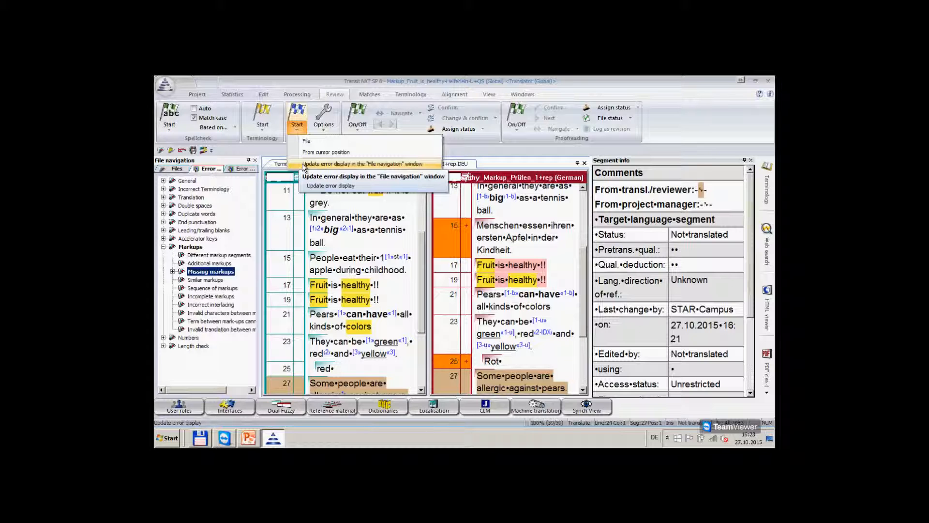
pyautogui.click(173, 271)
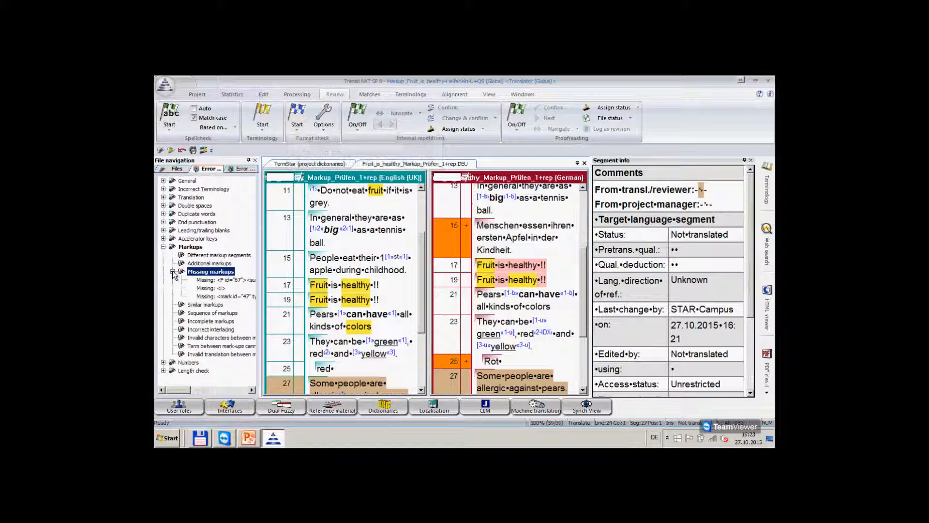
pyautogui.rightClick(220, 275)
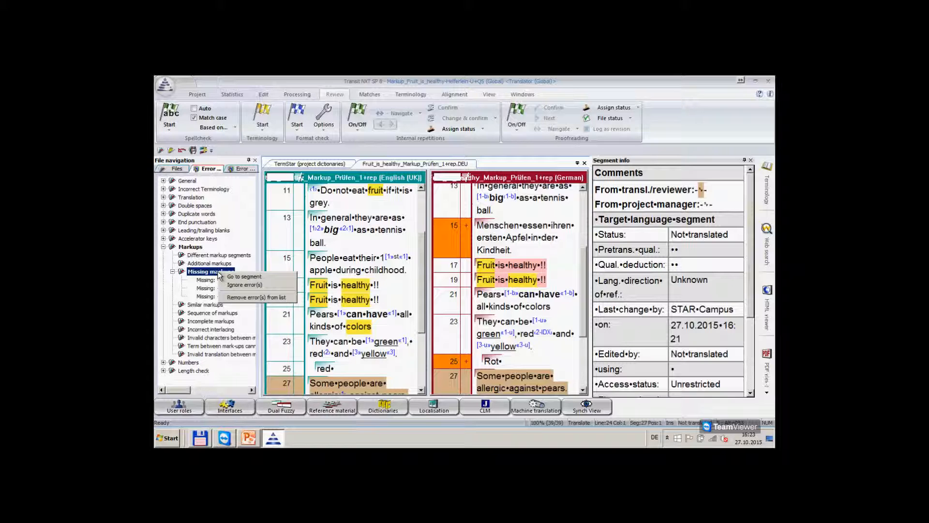
pyautogui.click(235, 298)
pyautogui.click(172, 273)
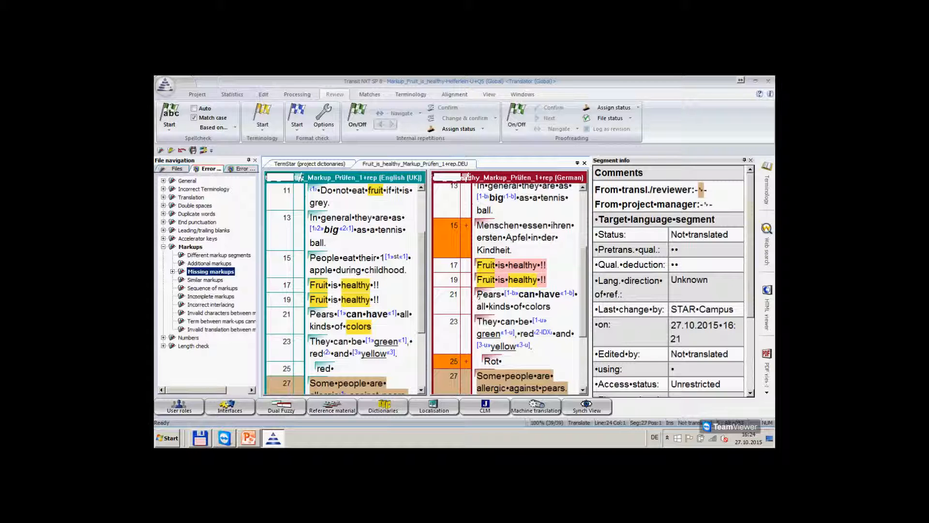
# Close the Segment info window and auto-hide the File navigation window to give the English and German texts more room
pyautogui.click(497, 292)
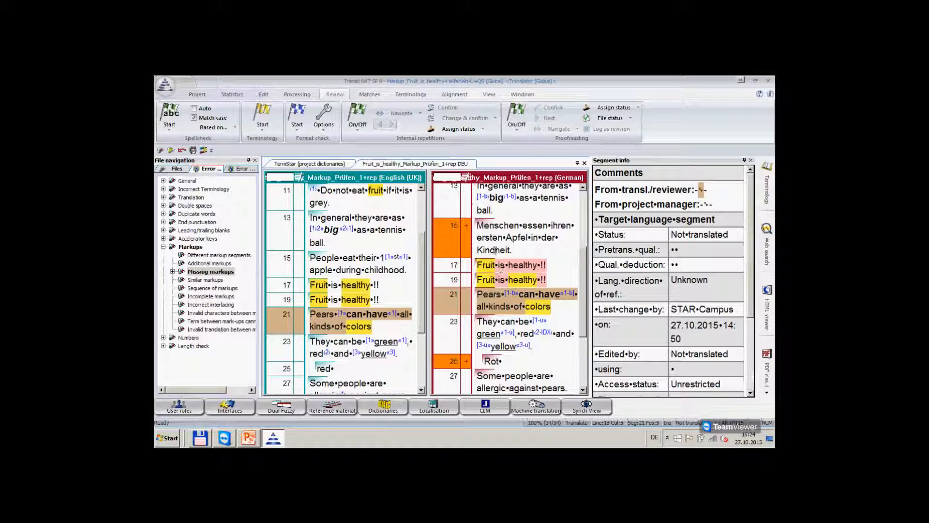
pyautogui.click(494, 250)
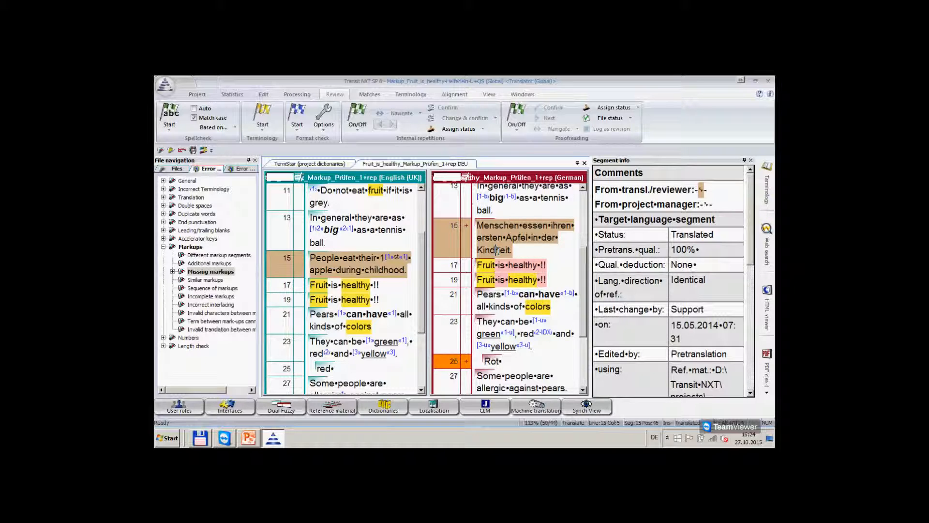
pyautogui.click(750, 161)
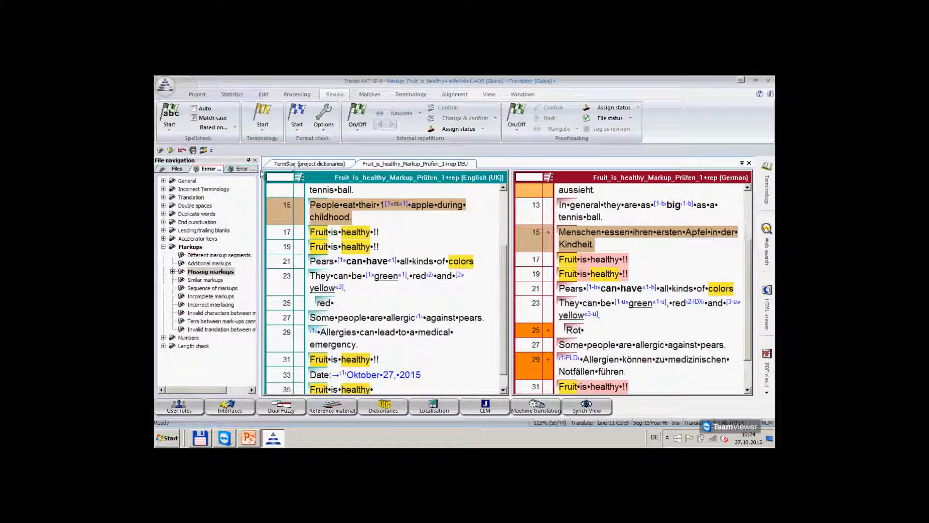
pyautogui.click(249, 161)
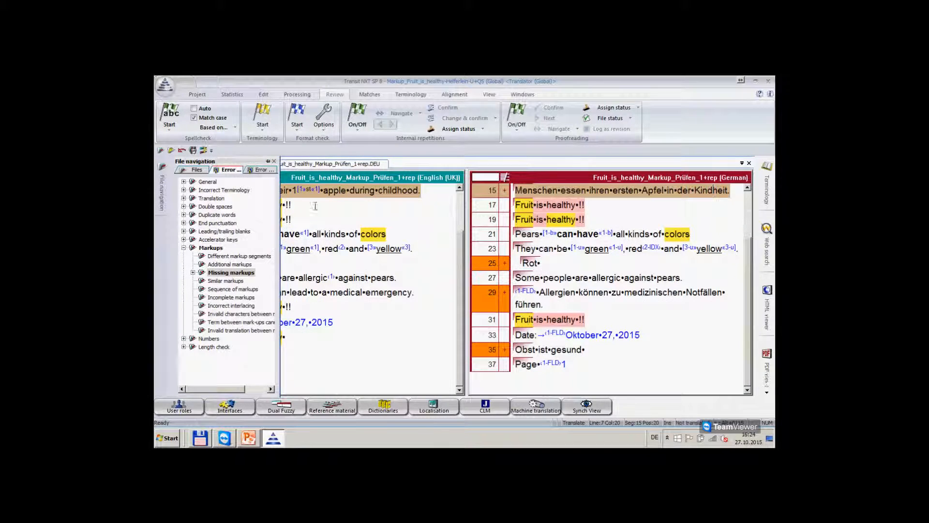
pyautogui.click(549, 217)
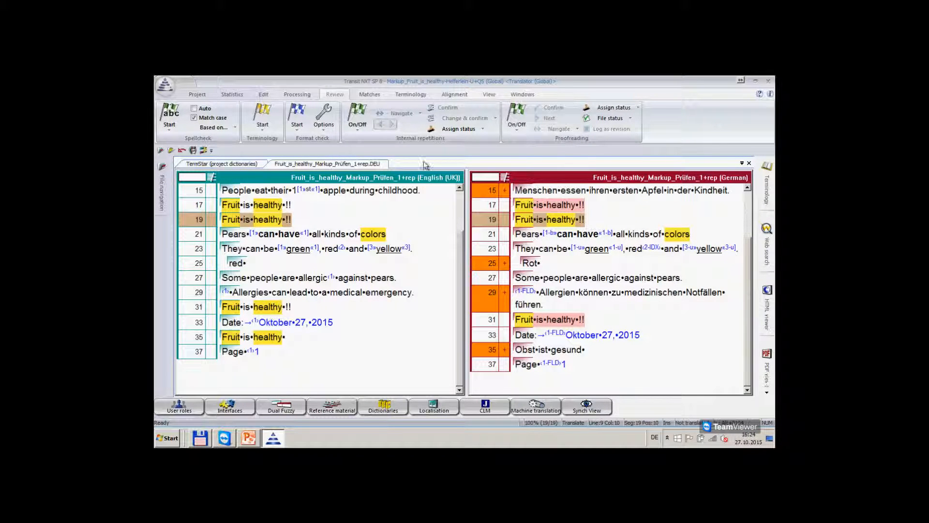
# Check which folder the file selection for unpacking a project starts in, and leave it without unpacking anything
pyautogui.click(264, 95)
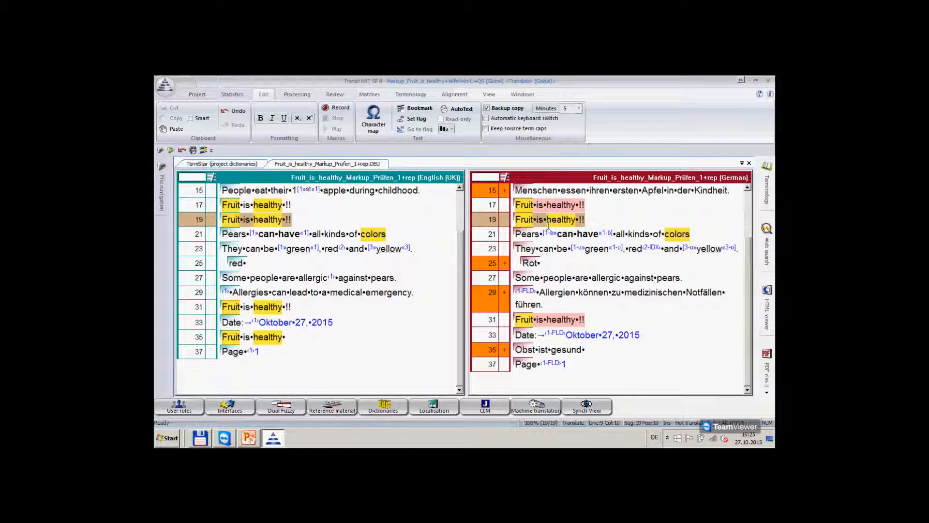
pyautogui.click(197, 94)
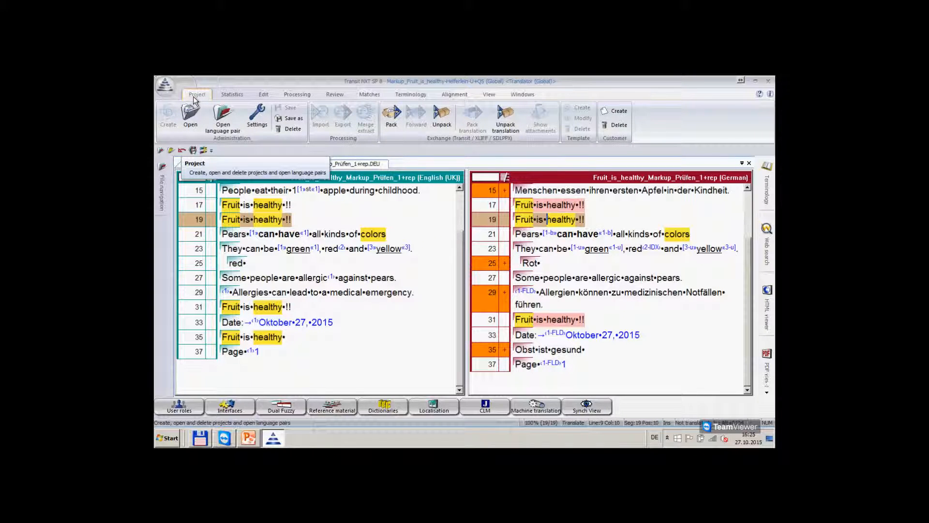
pyautogui.click(442, 127)
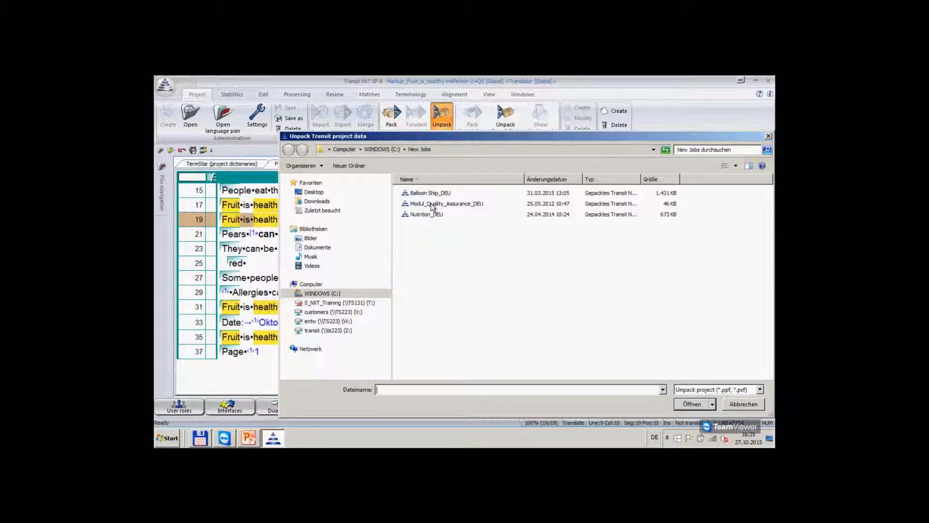
pyautogui.click(733, 406)
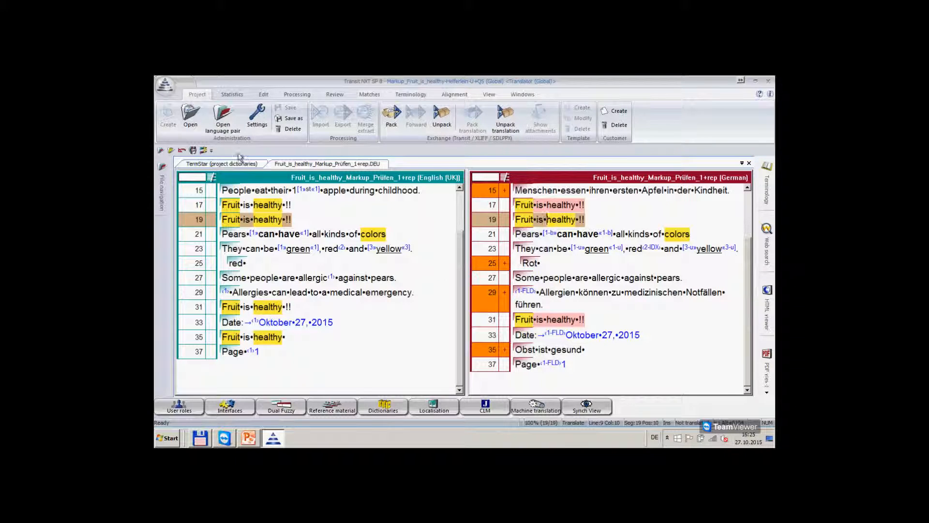
# Open the folder selection settings in the user preferences and select the Unpack project activity to review its default folder
pyautogui.click(166, 87)
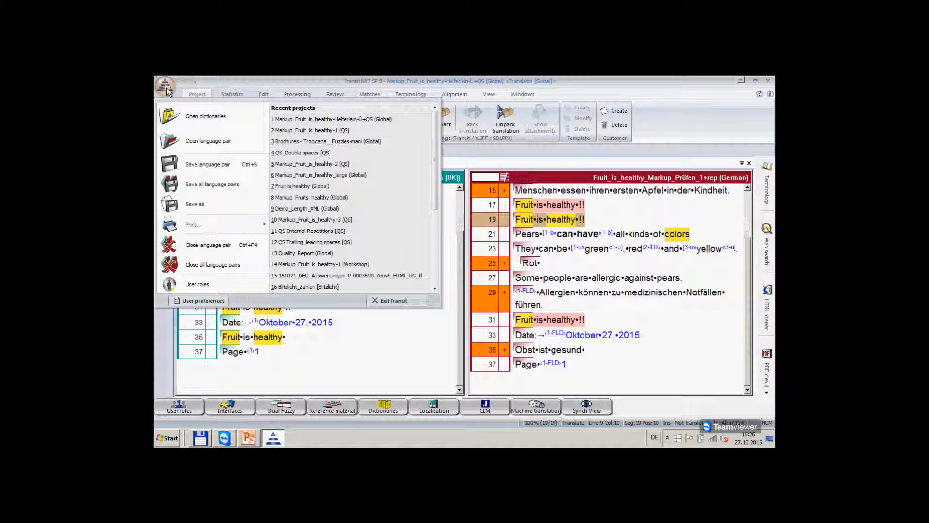
pyautogui.click(205, 299)
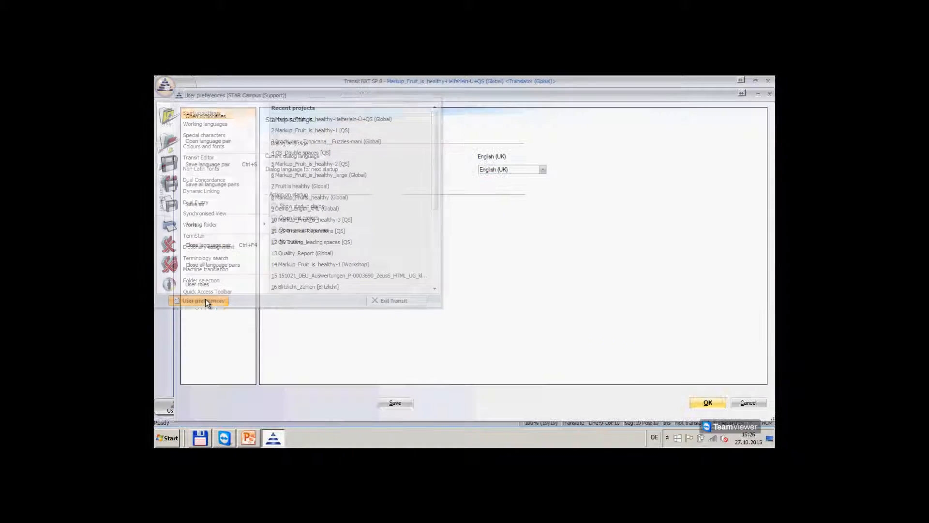
pyautogui.click(205, 280)
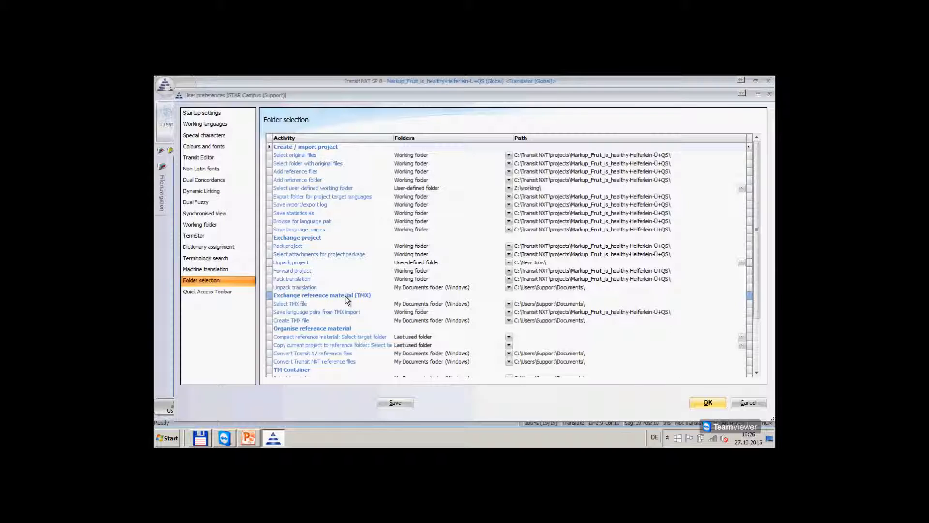
pyautogui.click(293, 264)
pyautogui.click(291, 263)
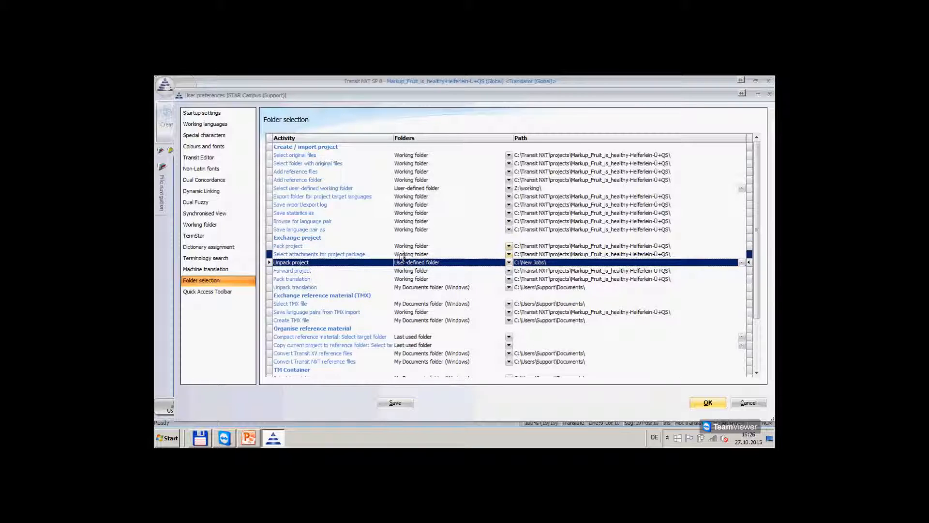
# Set the Pack translation activity to a user-defined folder with the path C:\New Jobs, and look through the remaining activities
pyautogui.click(509, 280)
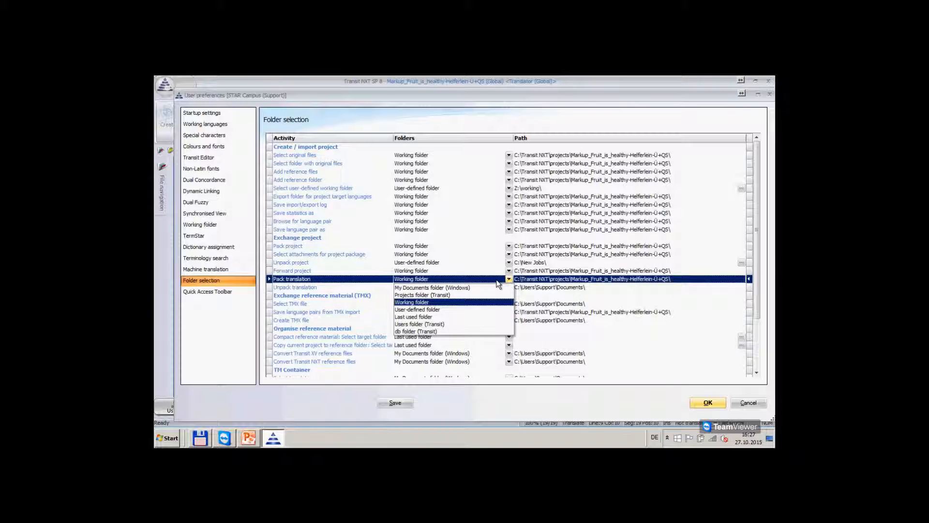
pyautogui.click(438, 309)
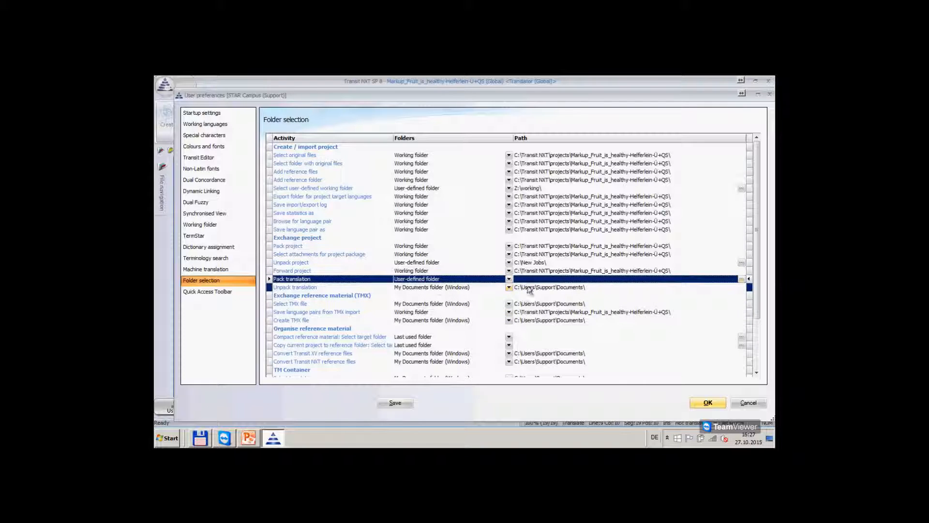
pyautogui.click(742, 280)
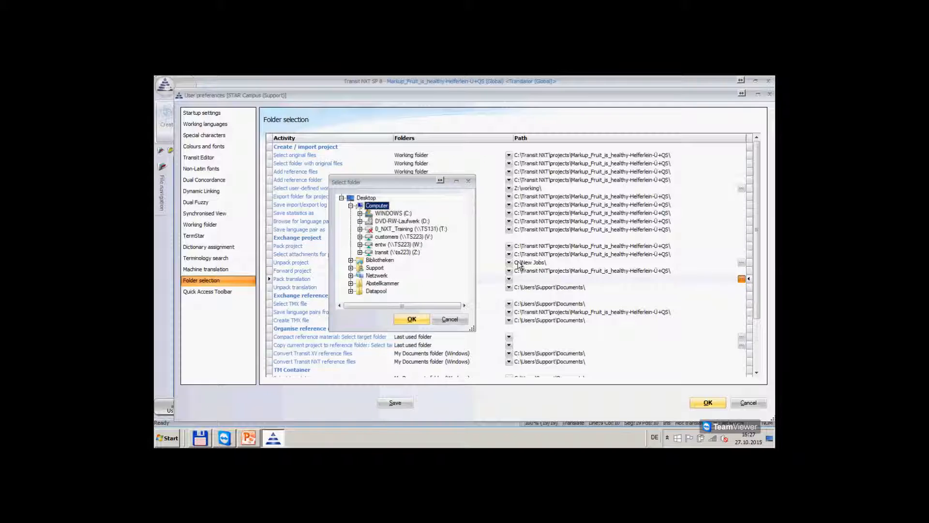
pyautogui.click(359, 213)
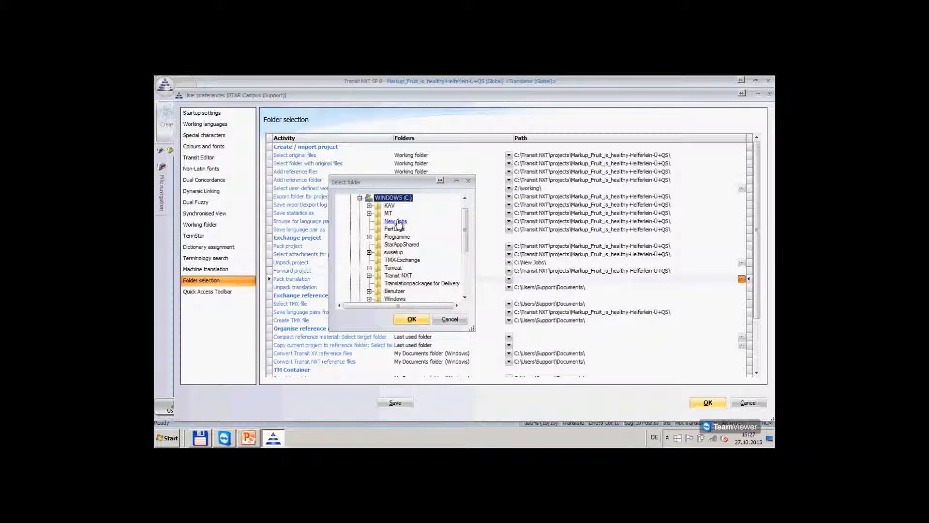
pyautogui.click(398, 222)
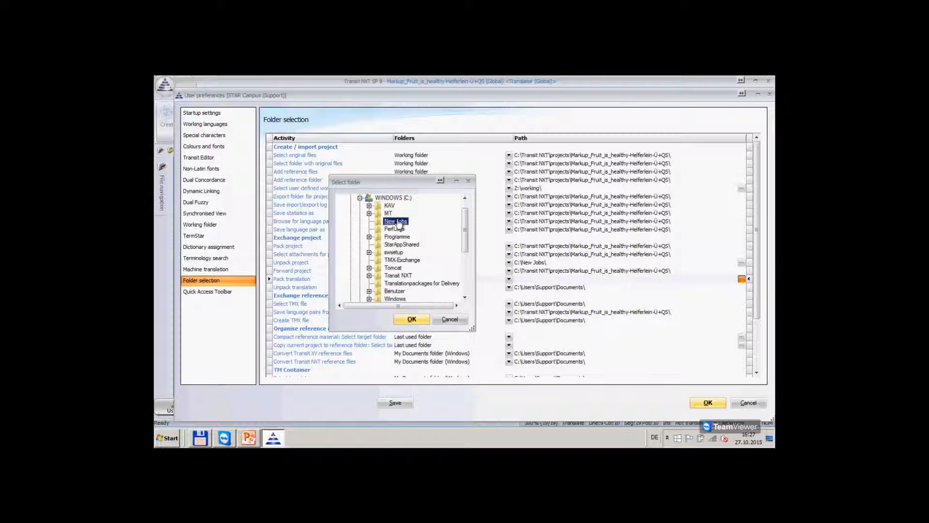
pyautogui.click(412, 321)
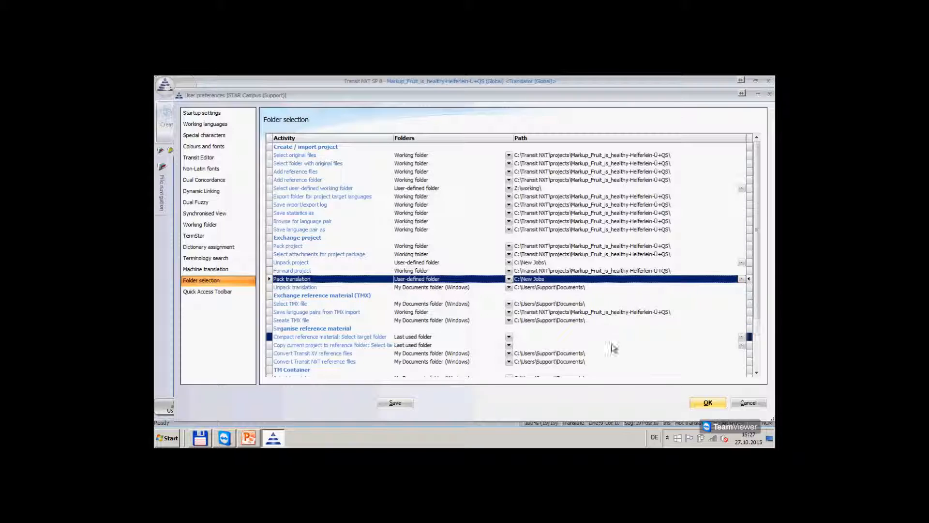
pyautogui.click(705, 404)
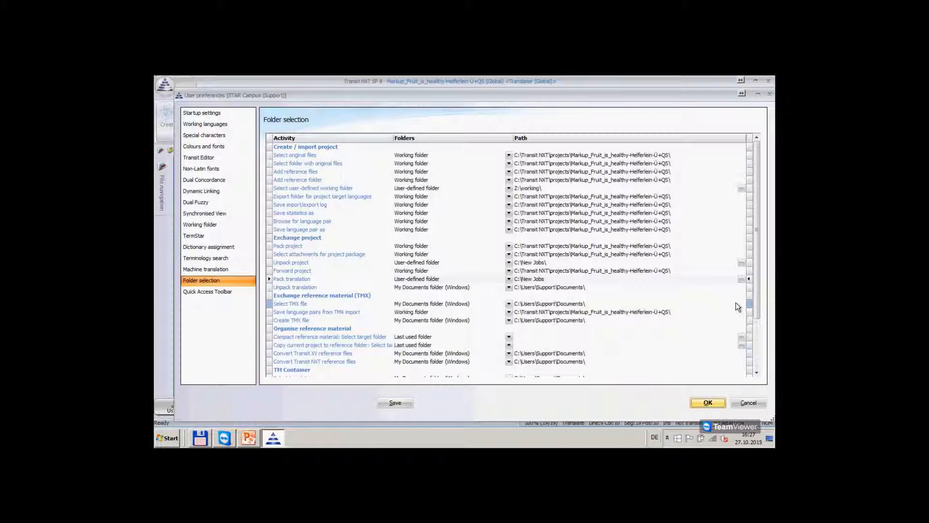
pyautogui.scroll(-3, 738, 307)
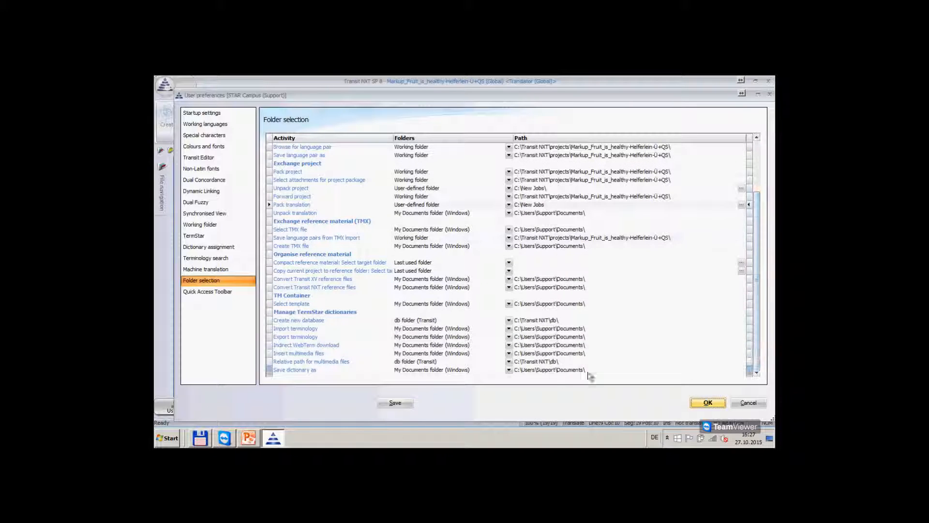